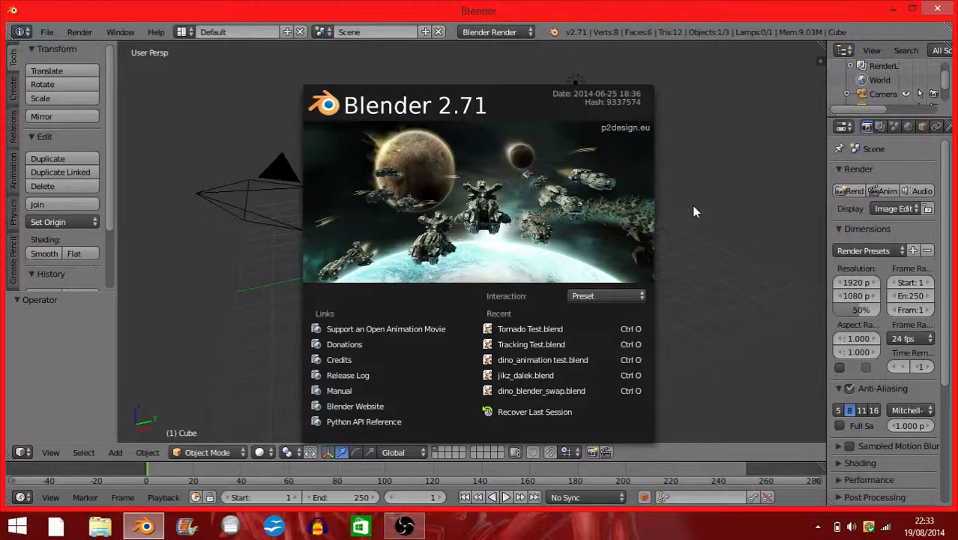
Start the Screencast Keys display and set its mouse display to Text.
left_click(718, 241)
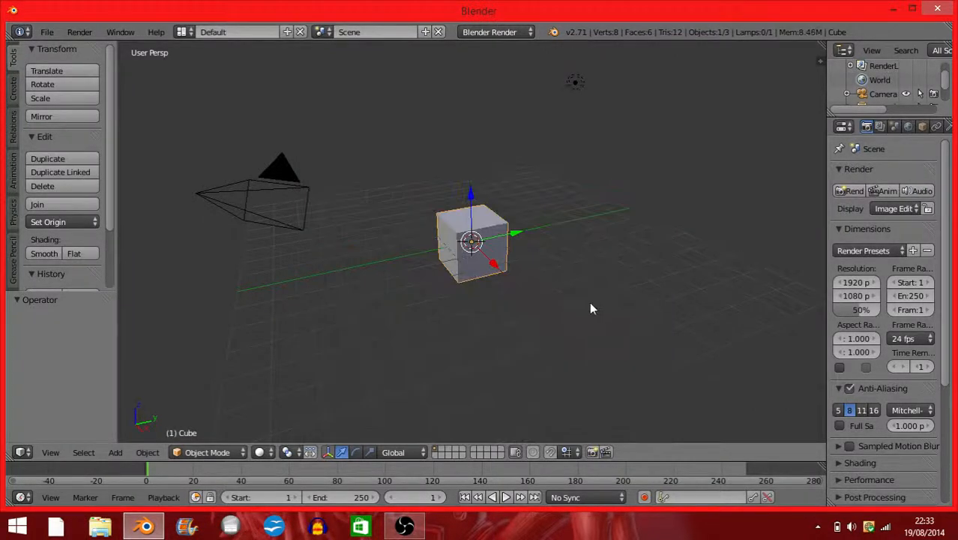
key("n")
scroll(757, 247, "down", 5)
left_click(753, 431)
scroll(753, 435, "down", 6)
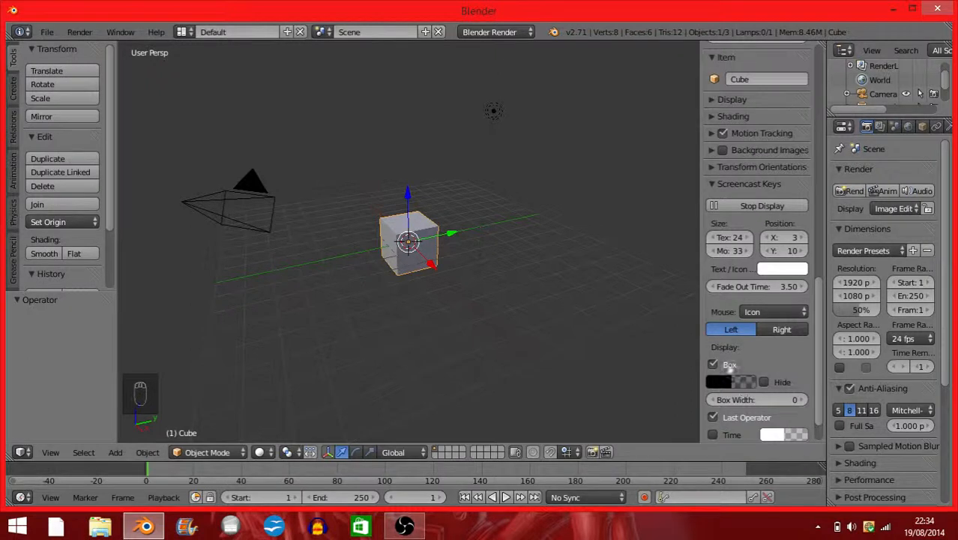
scroll(764, 368, "down", 2)
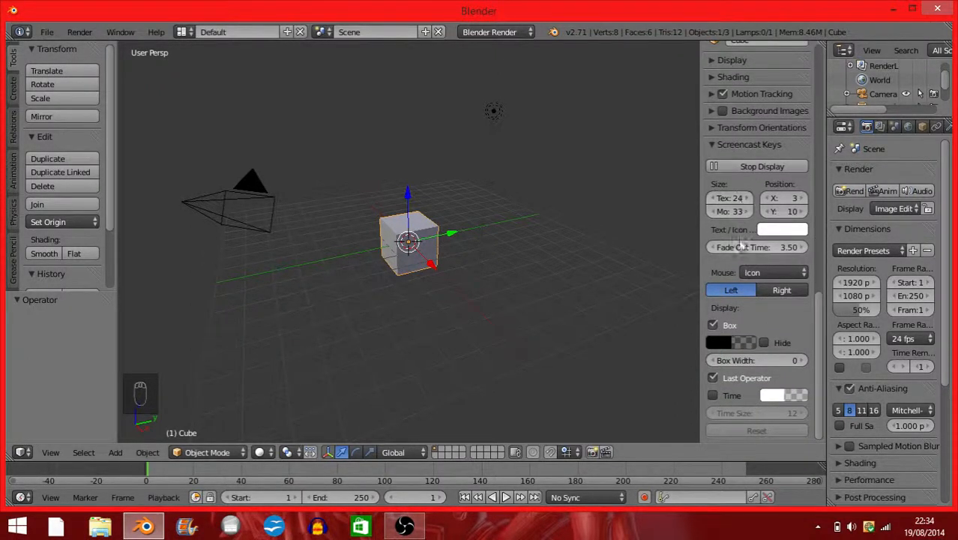
left_click(763, 273)
left_click(771, 227)
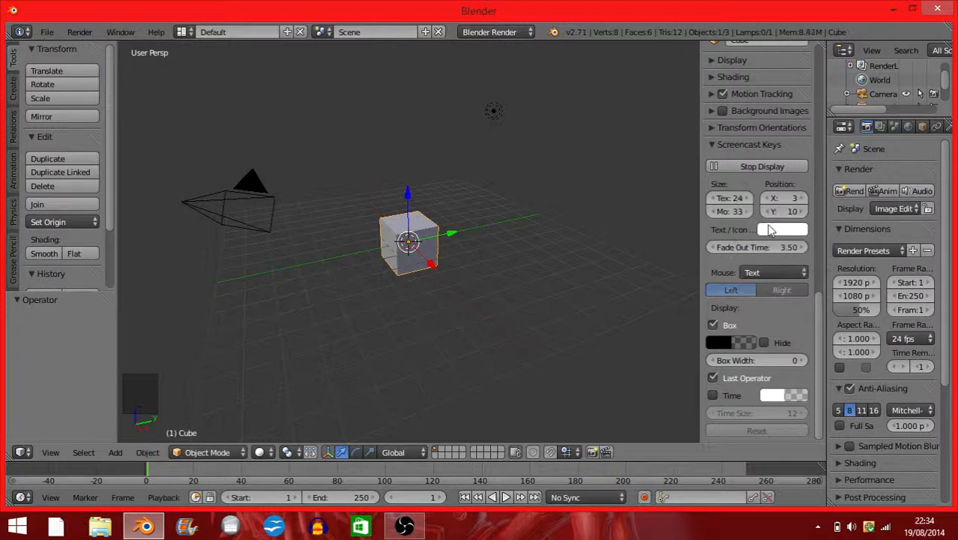
key("n")
Delete the default cube, the camera and the lamp from the scene.
middle_click_drag(577, 305, 551, 288)
scroll(551, 288, "down", 2)
scroll(551, 288, "up", 2)
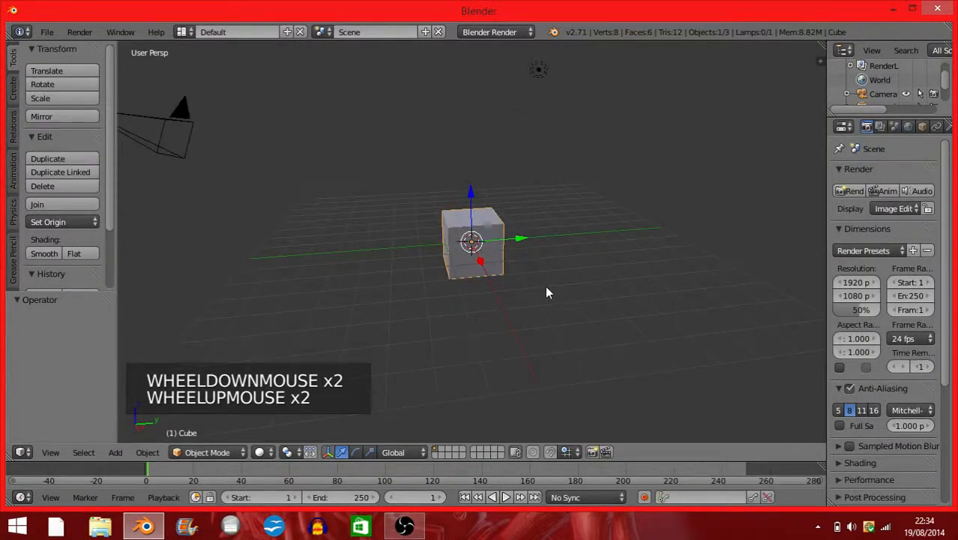
middle_click_drag(504, 287, 541, 312, "shift")
scroll(553, 300, "down", 1)
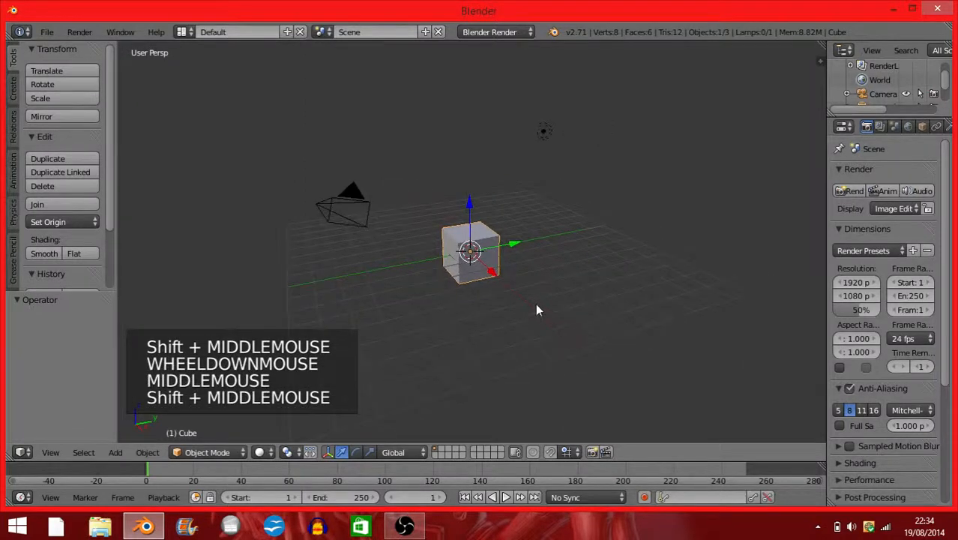
key("x")
left_click(493, 292)
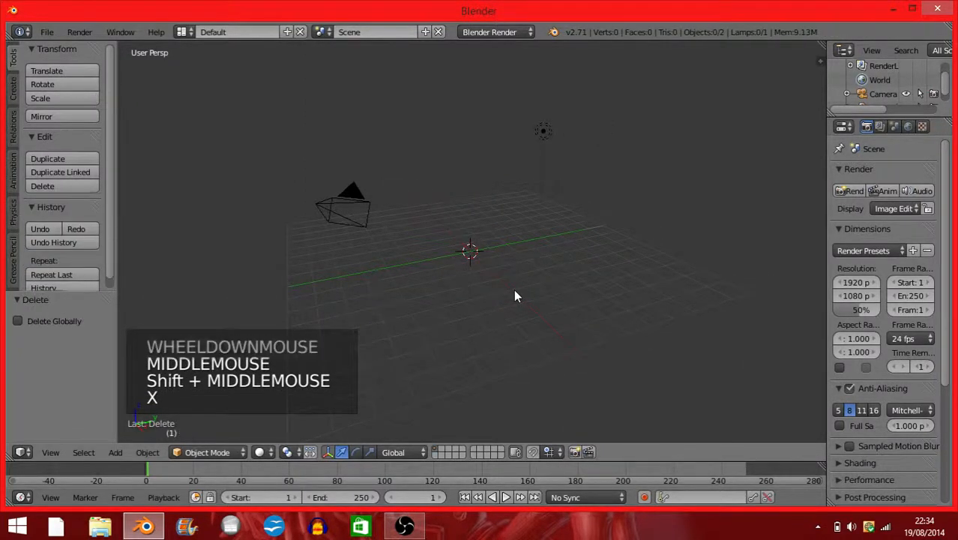
key("a")
key("x")
left_click(461, 292)
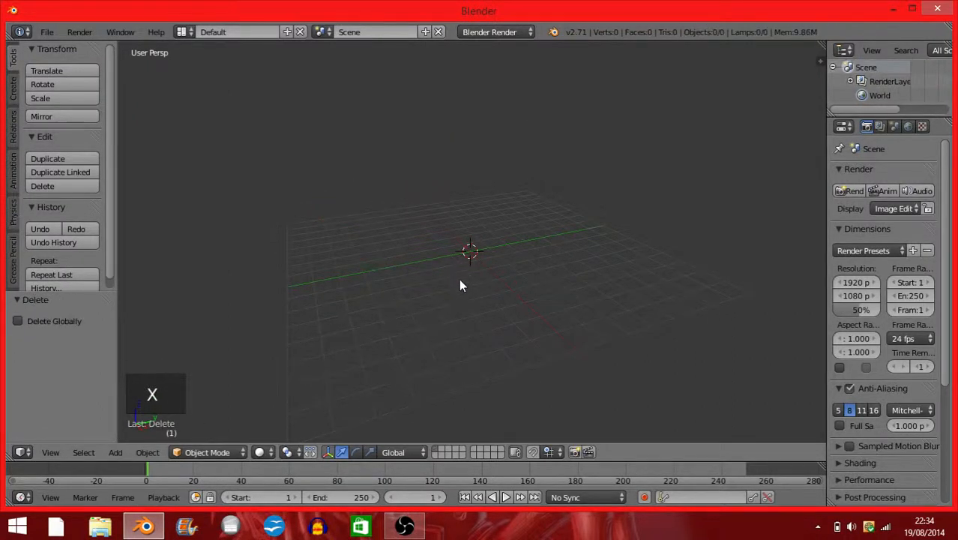
Add a plane at the scene's centre and scale it by 8.
key("space")
type("ad")
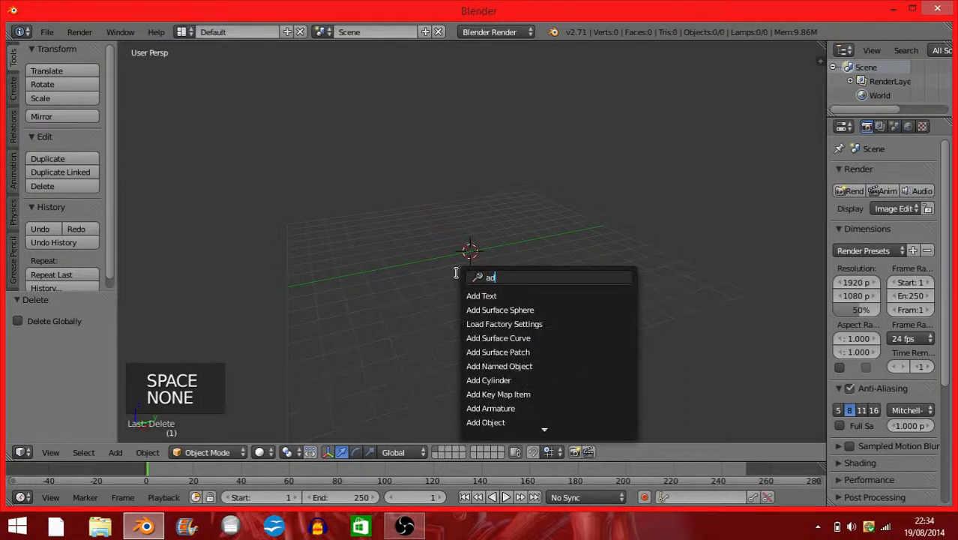
type("d p")
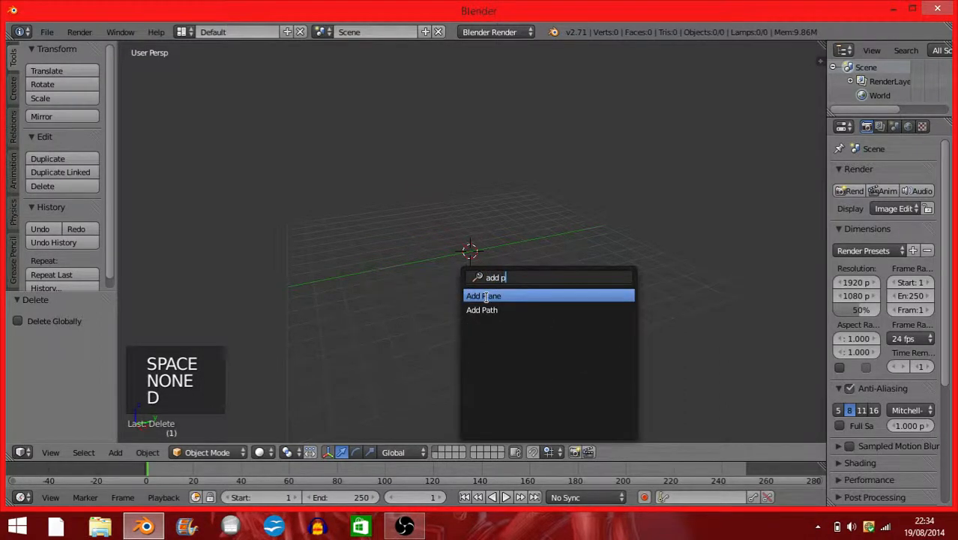
left_click(485, 296)
type("s8")
key("Return")
Set the render resolution percentage to 100%.
middle_click_drag(389, 298, 517, 292)
left_click(854, 311)
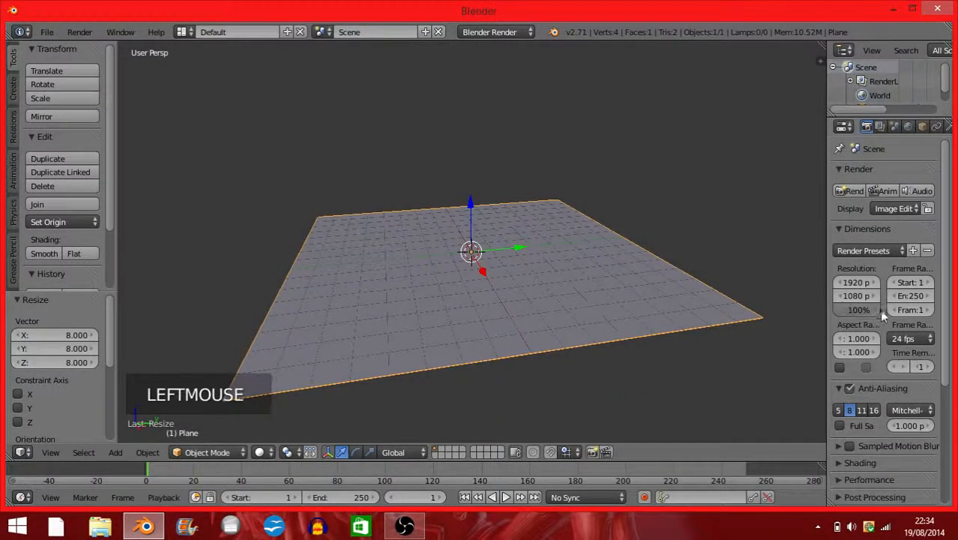
middle_click_drag(646, 285, 690, 293)
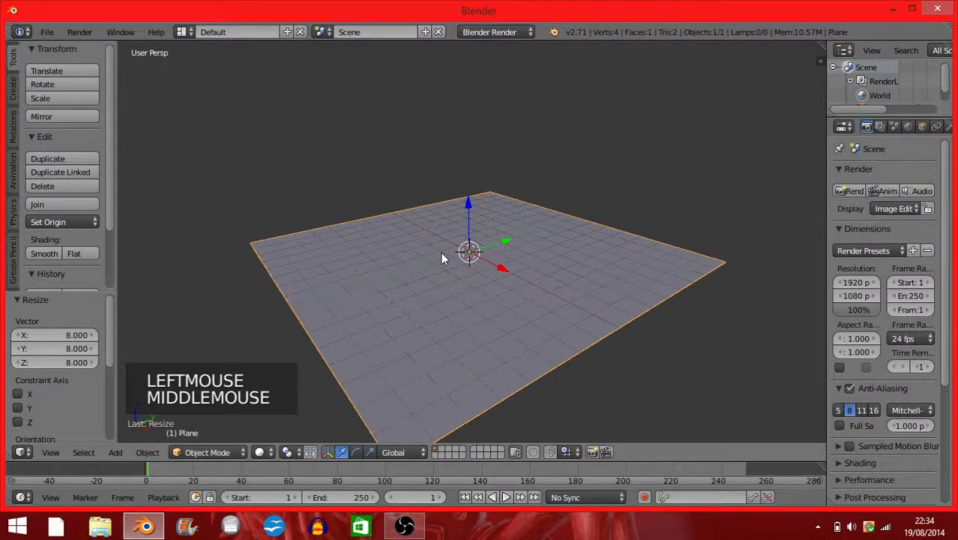
middle_click_drag(438, 251, 524, 233)
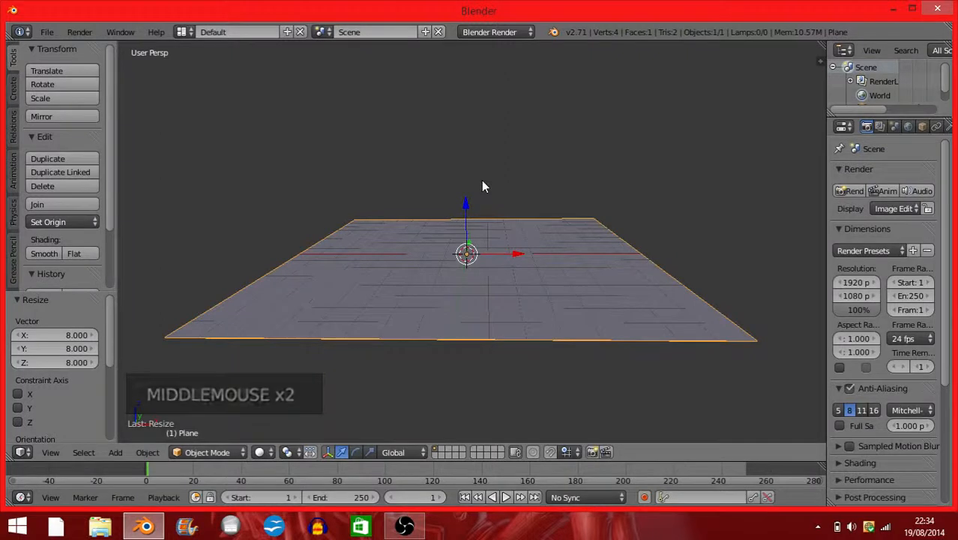
middle_click_drag(470, 272, 365, 252)
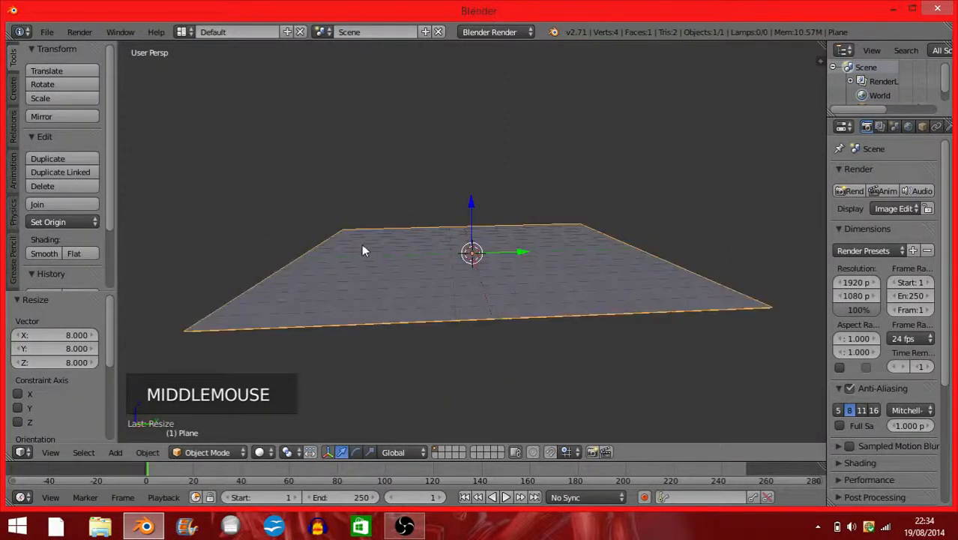
Add a cube at the centre of the plane.
key("space")
type("add c")
left_click(498, 287)
middle_click_drag(497, 287, 520, 264)
scroll(492, 271, "up", 2)
middle_click_drag(460, 273, 504, 304, "shift")
scroll(544, 289, "up", 1)
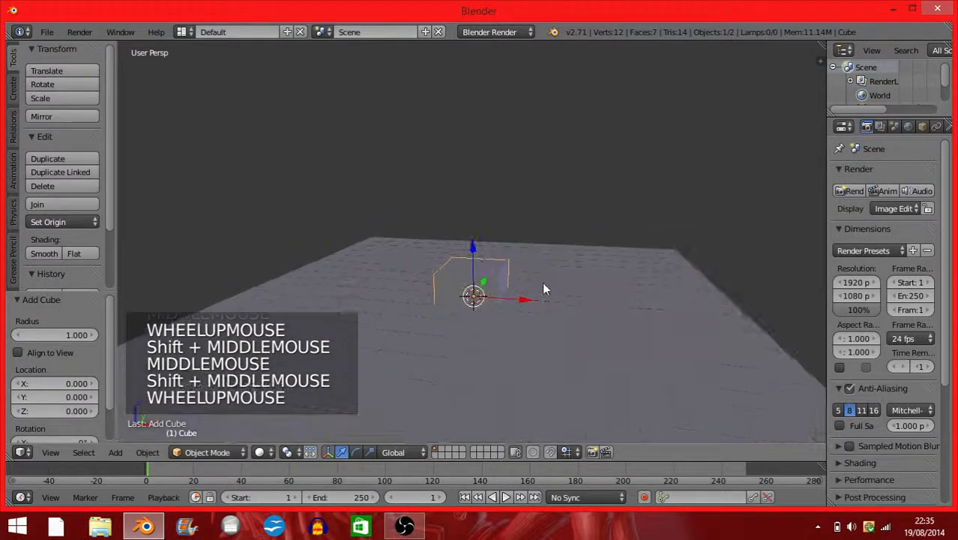
Widen the properties area and add an Array modifier to the cube.
left_click(824, 148)
left_click_drag(825, 147, 658, 148)
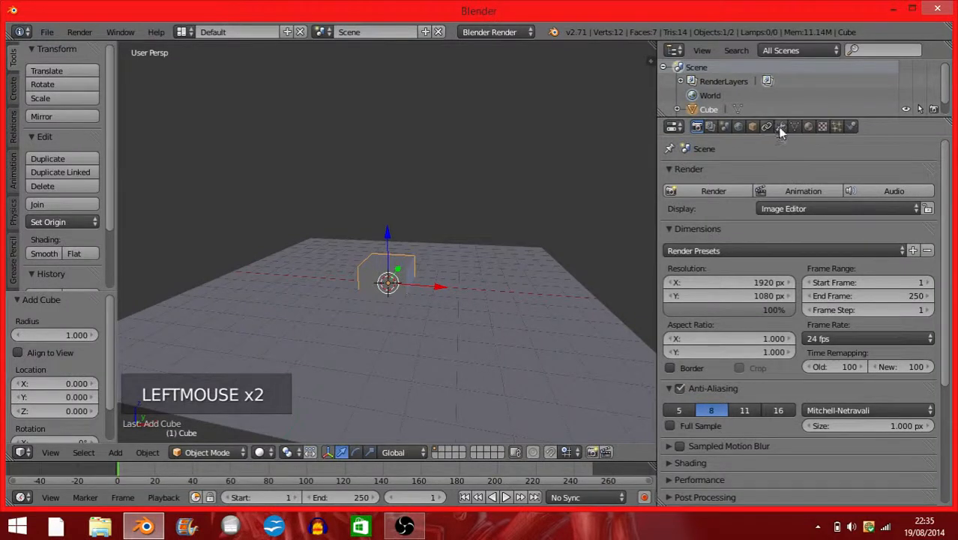
left_click(780, 126)
left_click(719, 172)
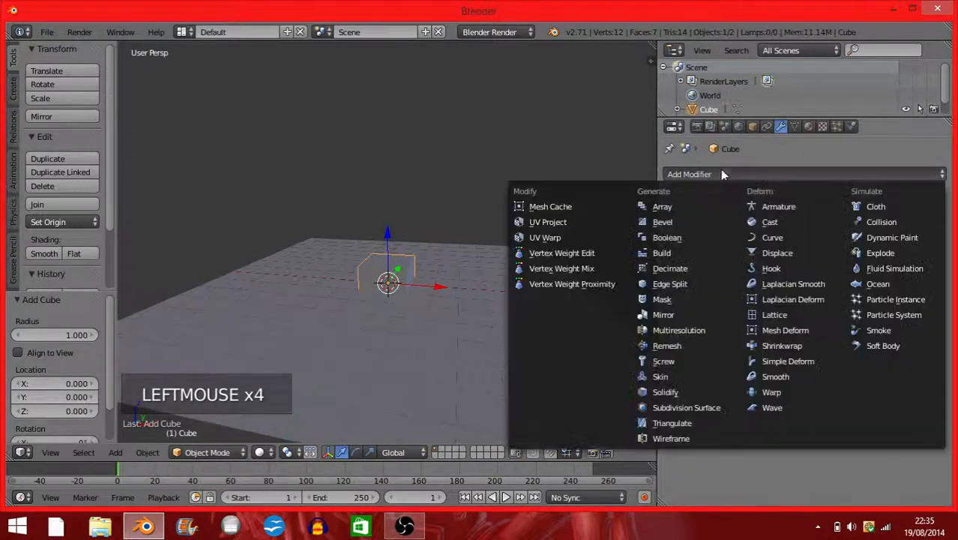
left_click(668, 205)
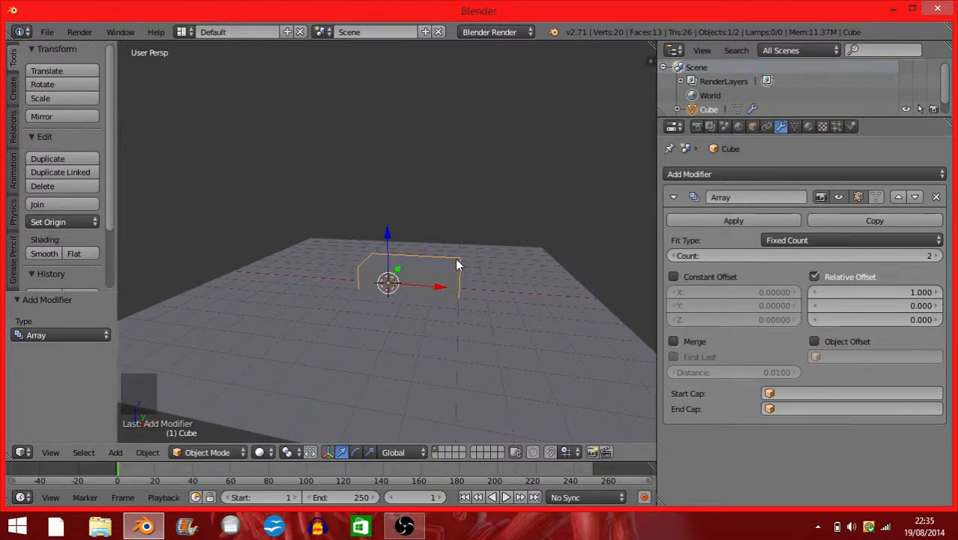
Raise the cube's Array modifier count to 10.
left_click(937, 256)
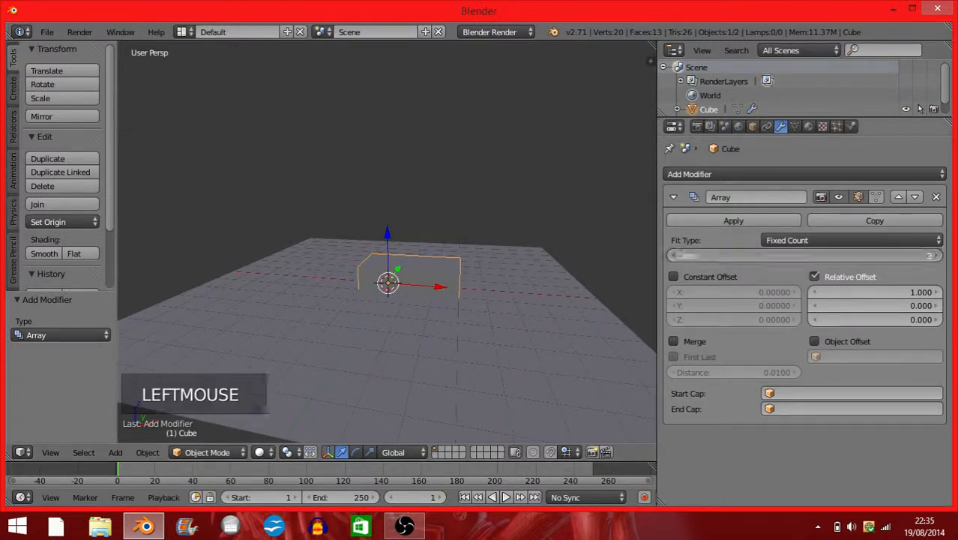
left_click(937, 255)
left_click(937, 255)
left_click(937, 256)
left_click(937, 256)
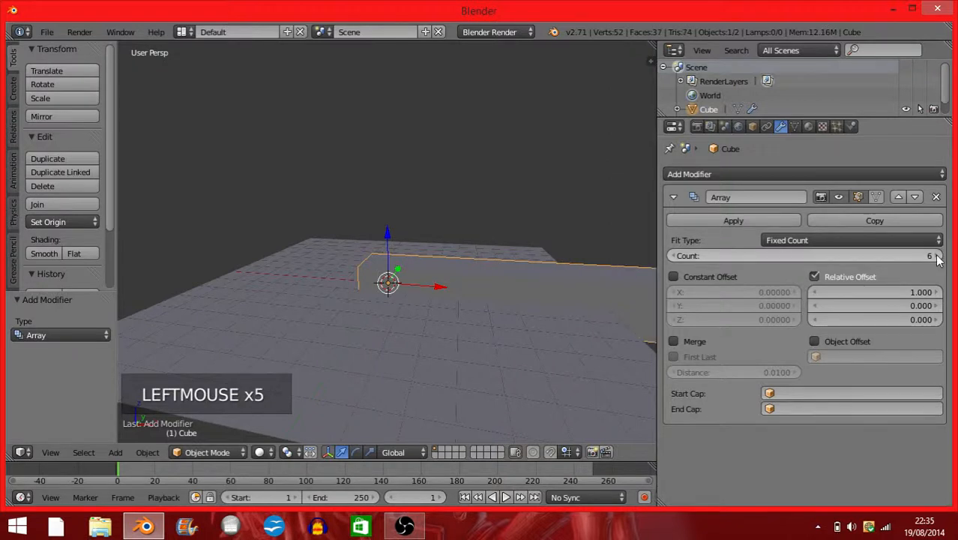
left_click(937, 256)
left_click(936, 255)
left_click(937, 255)
left_click(937, 255)
left_click(936, 256)
left_click(937, 256)
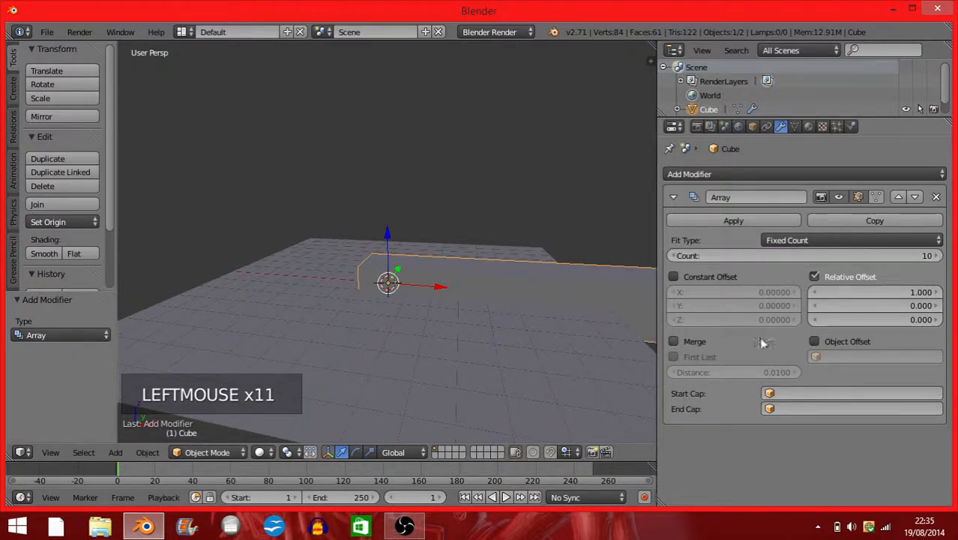
Scale the arrayed cube uniformly by 0.25.
key("s")
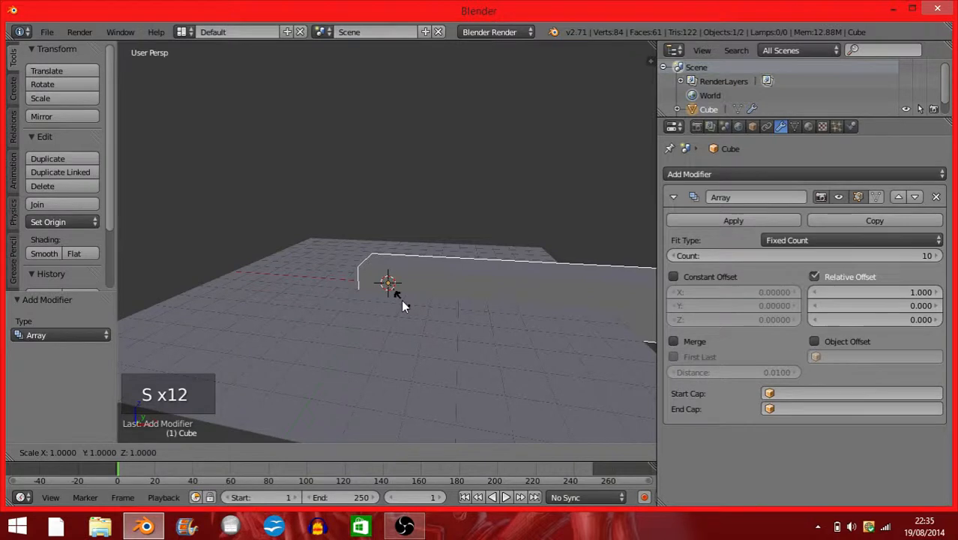
type(".25")
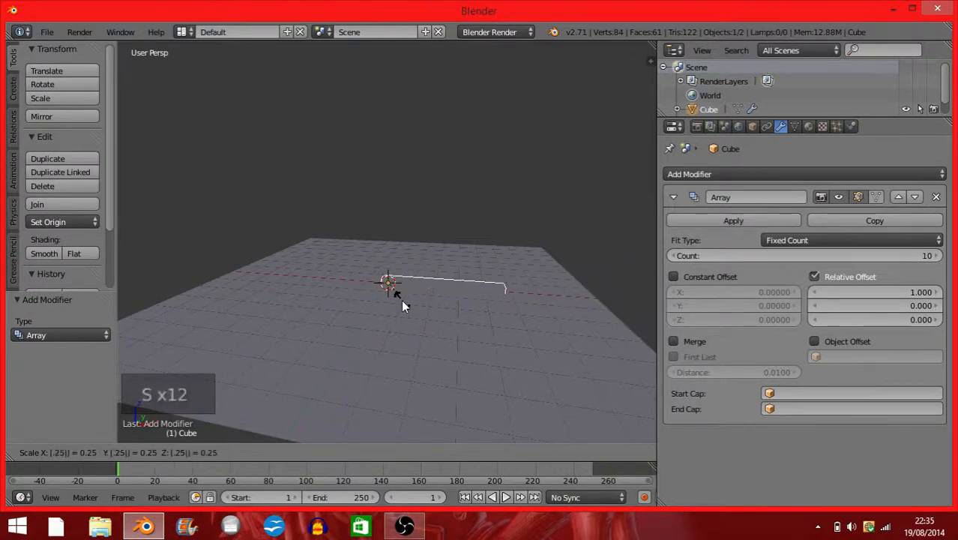
key("Return")
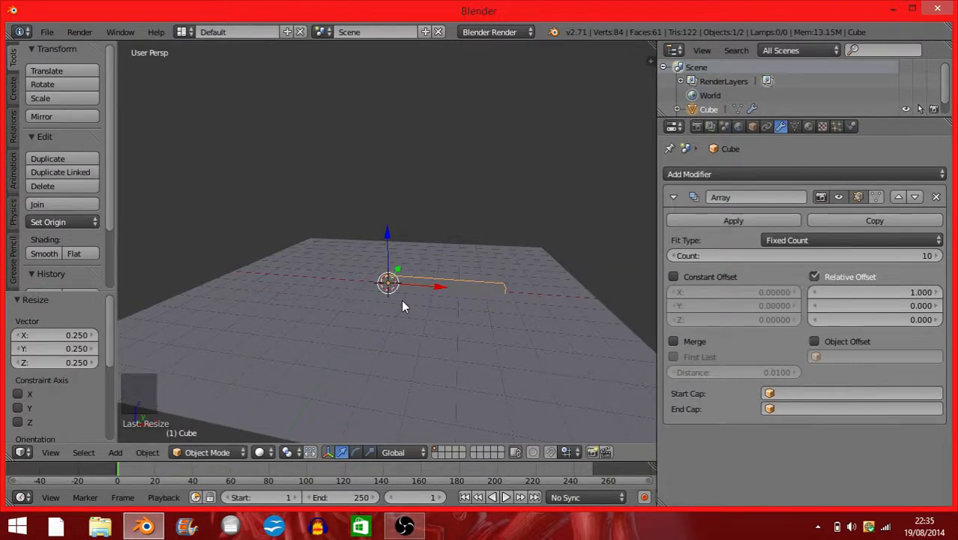
In a top orthographic wireframe view, move the row of cubes about -2.2 along X, towards the plane's centre.
left_click(58, 453)
left_click(83, 377)
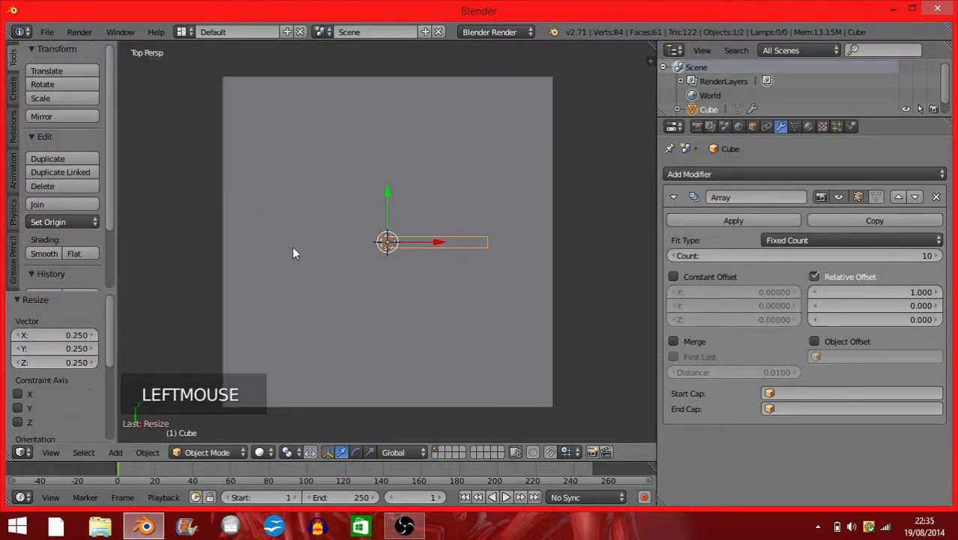
left_click(48, 452)
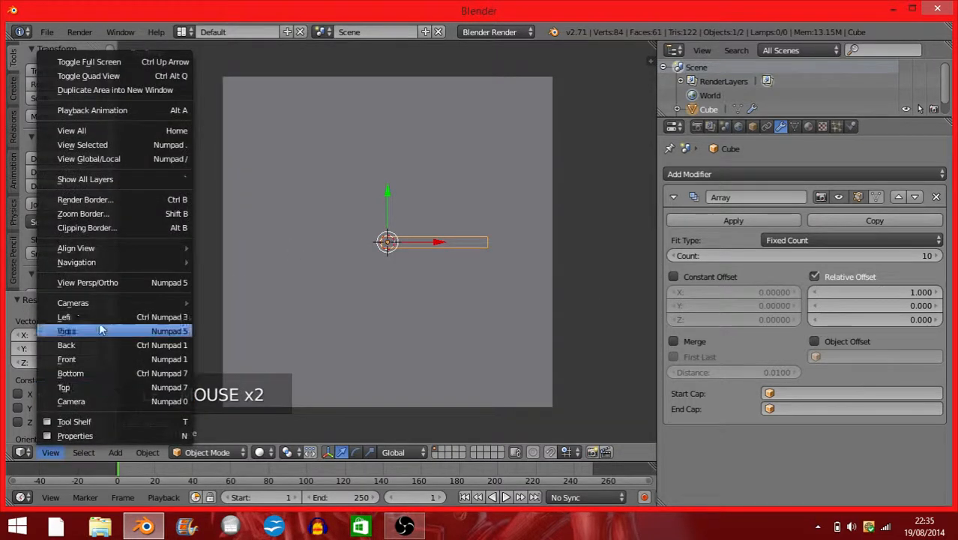
left_click(112, 280)
key("z")
left_click_drag(435, 242, 385, 241)
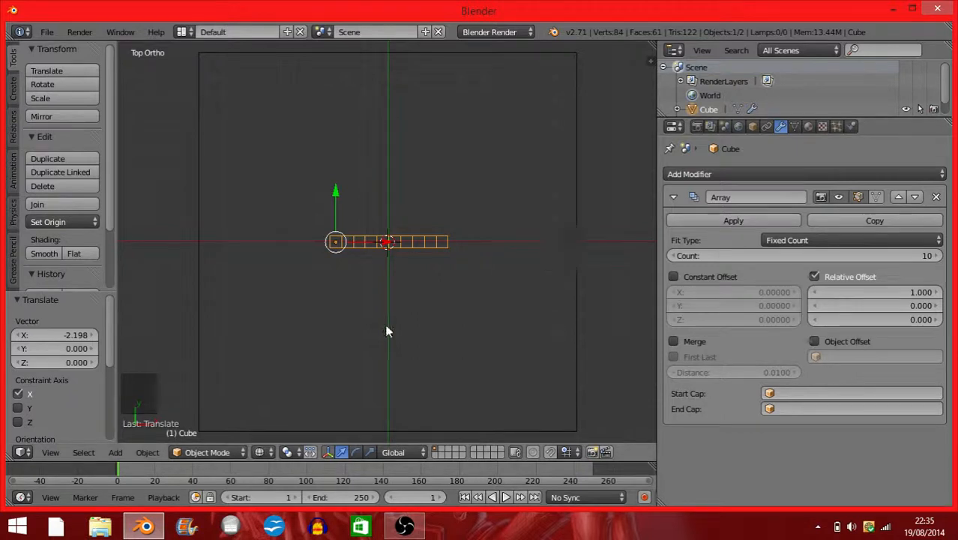
Add a second Array modifier to the row of cubes.
middle_click_drag(386, 331, 378, 201)
left_click(675, 178)
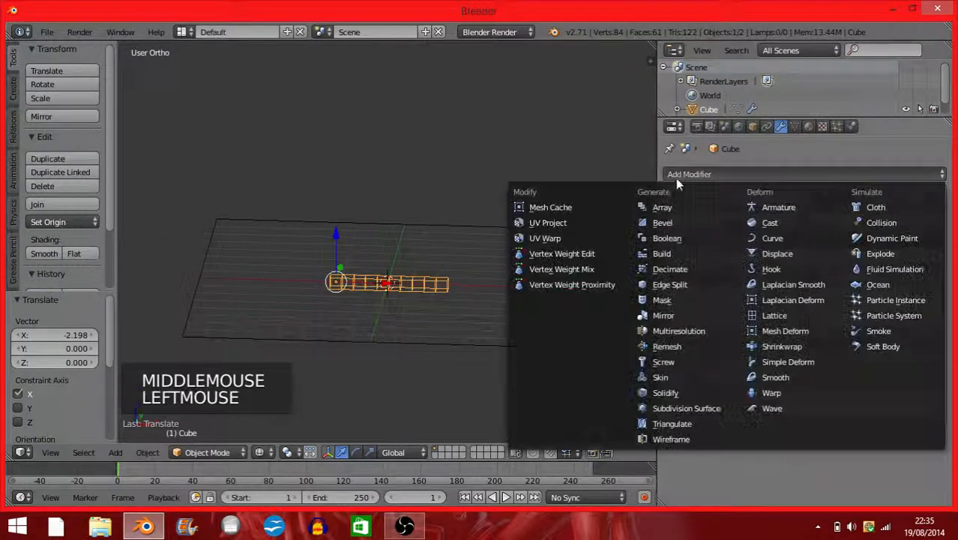
left_click(669, 207)
scroll(867, 395, "down", 4)
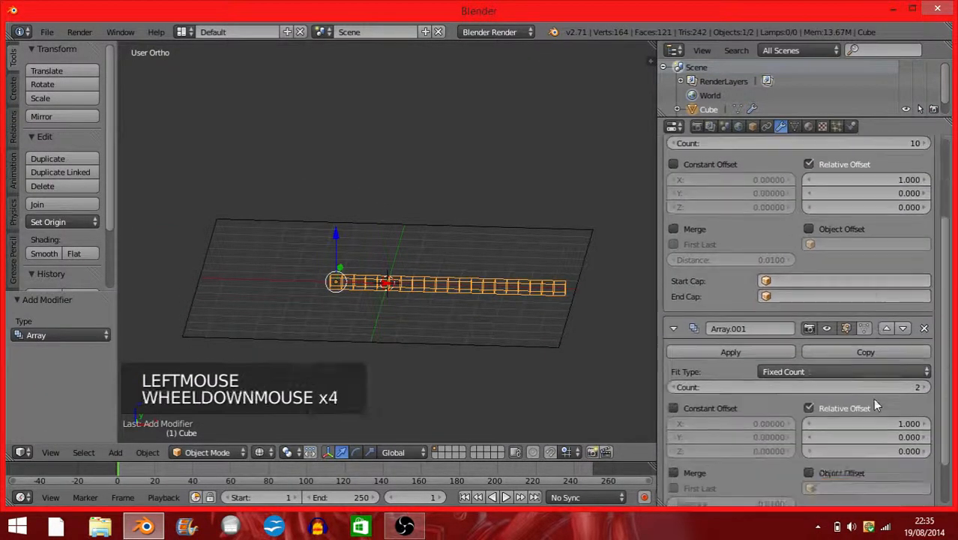
scroll(872, 398, "down", 2)
Set the second array's relative offset to 0 in X and 1 in Z to stack the rows.
left_click(888, 368)
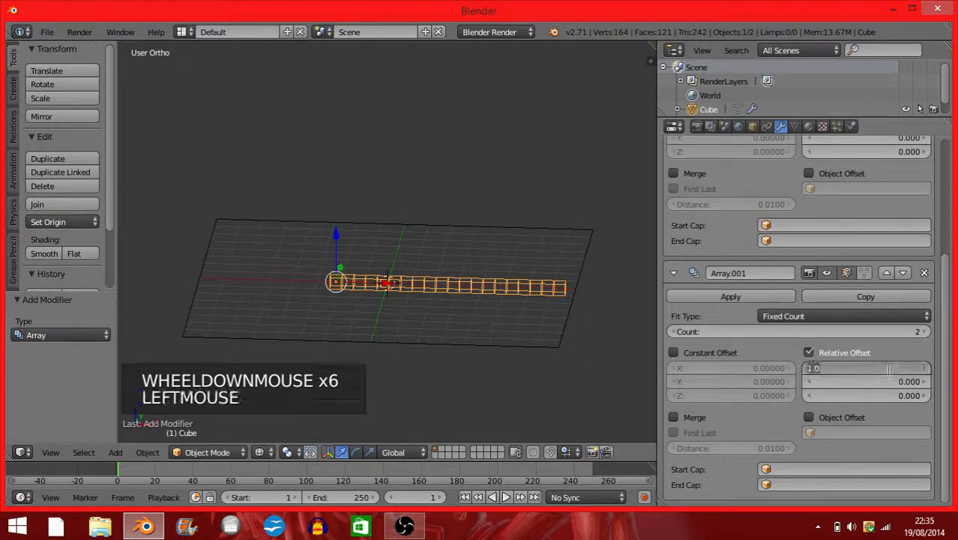
type("0")
key("Return")
left_click(886, 381)
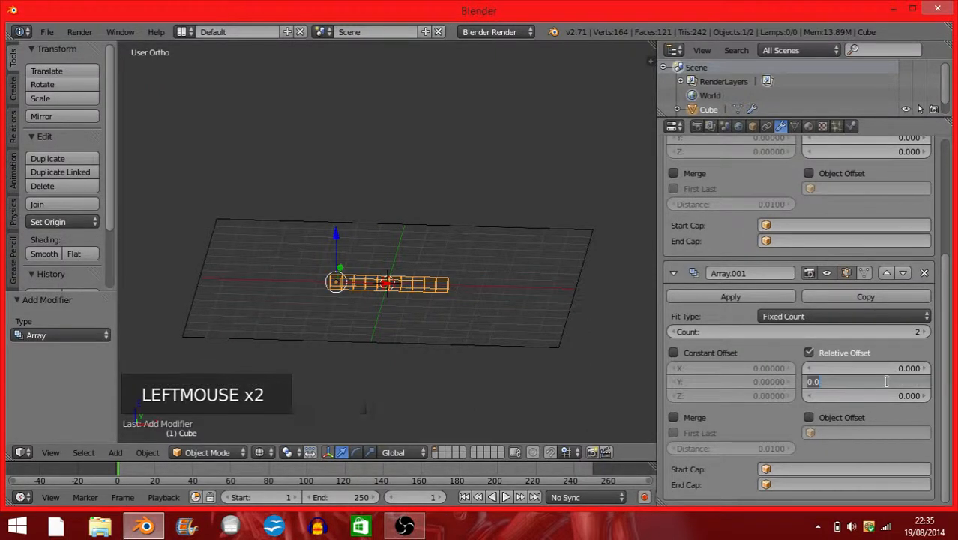
left_click(889, 395)
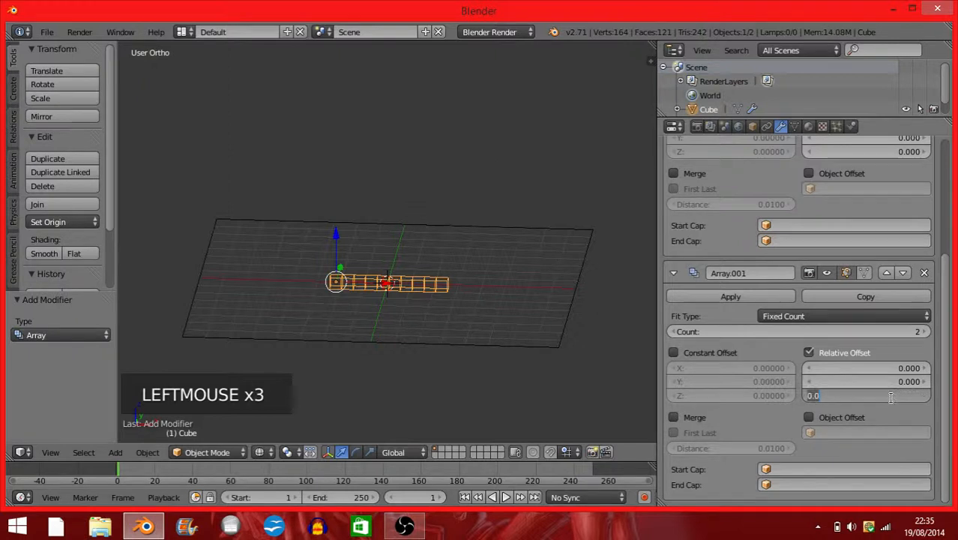
type("1")
key("Return")
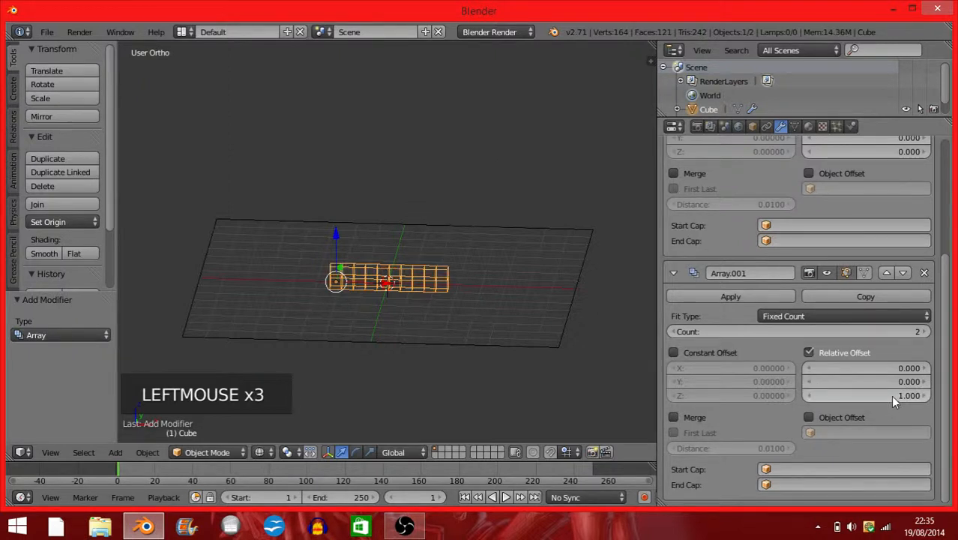
Raise the second array's count to 5 rows.
left_click(925, 332)
left_click(925, 332)
left_click(925, 332)
In the front orthographic view, raise the wall of cubes about 0.36 along Z above the ground plane.
middle_click_drag(457, 285, 466, 255)
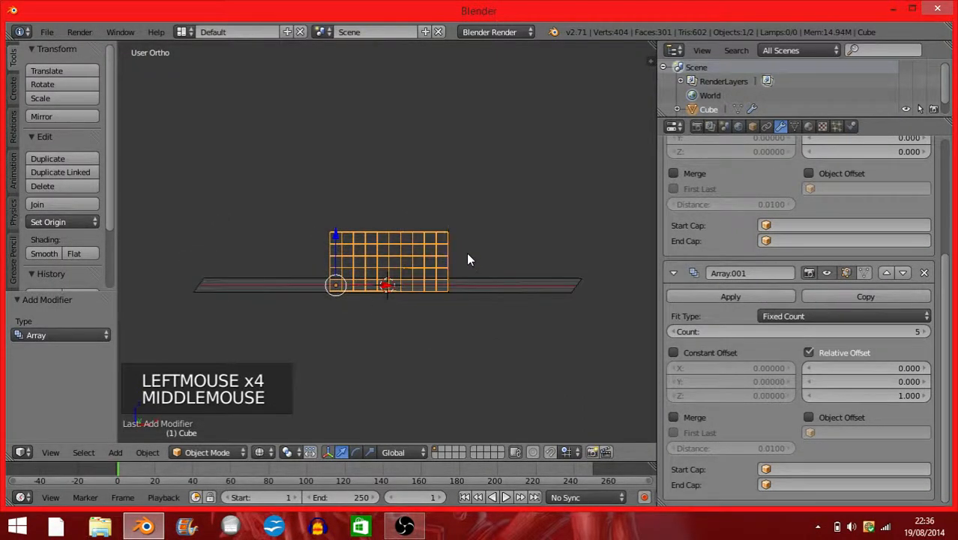
left_click(49, 452)
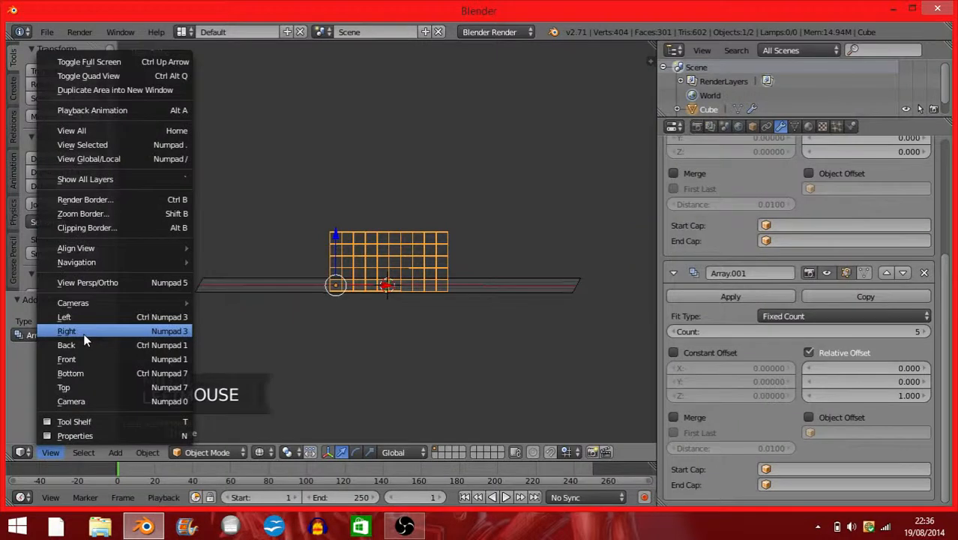
left_click(94, 363)
left_click_drag(341, 256, 337, 234)
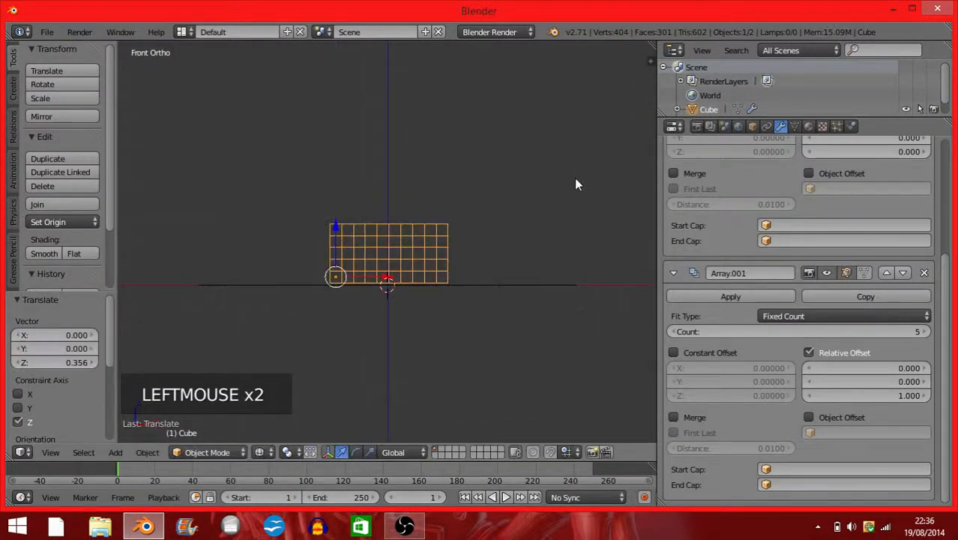
Enable Fluid physics on the wall and set its type to Obstacle.
left_click(851, 126)
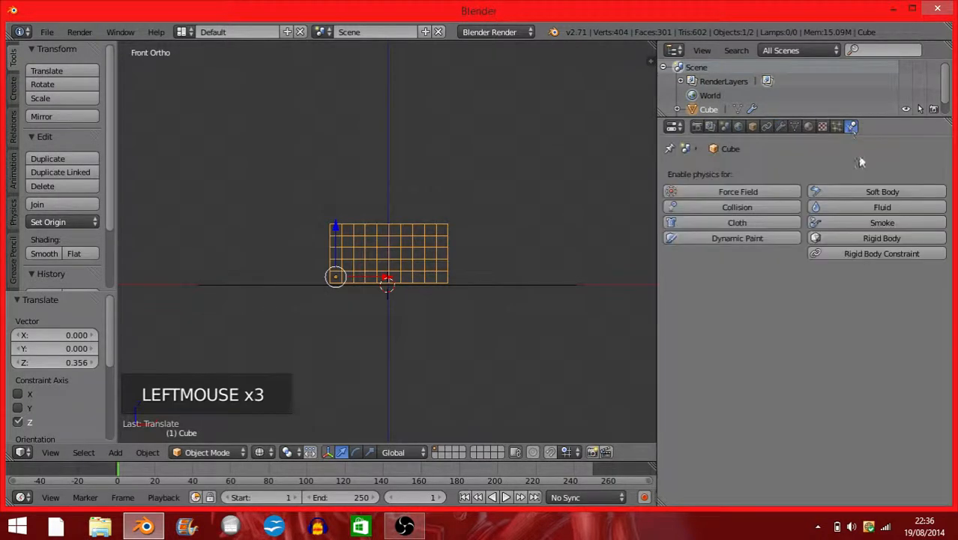
left_click(851, 203)
left_click(833, 295)
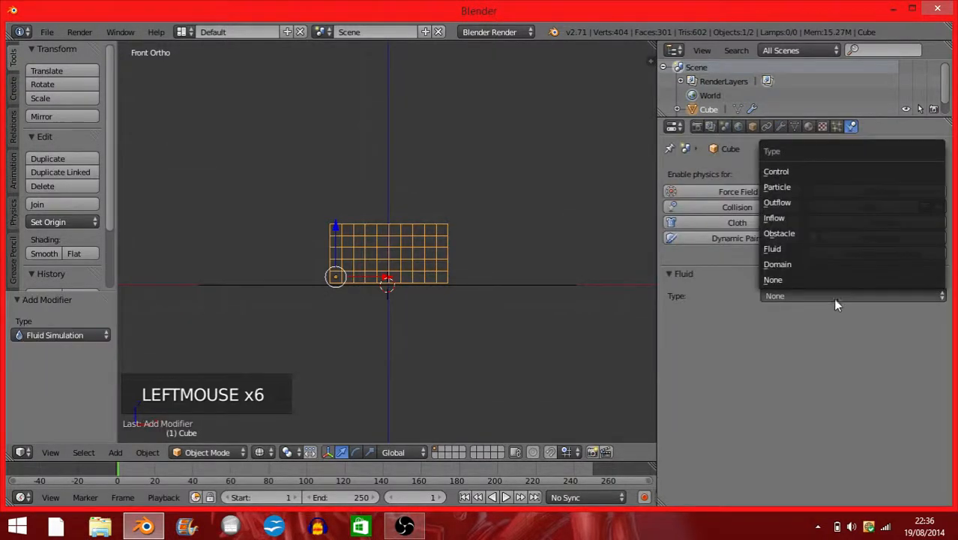
left_click(779, 234)
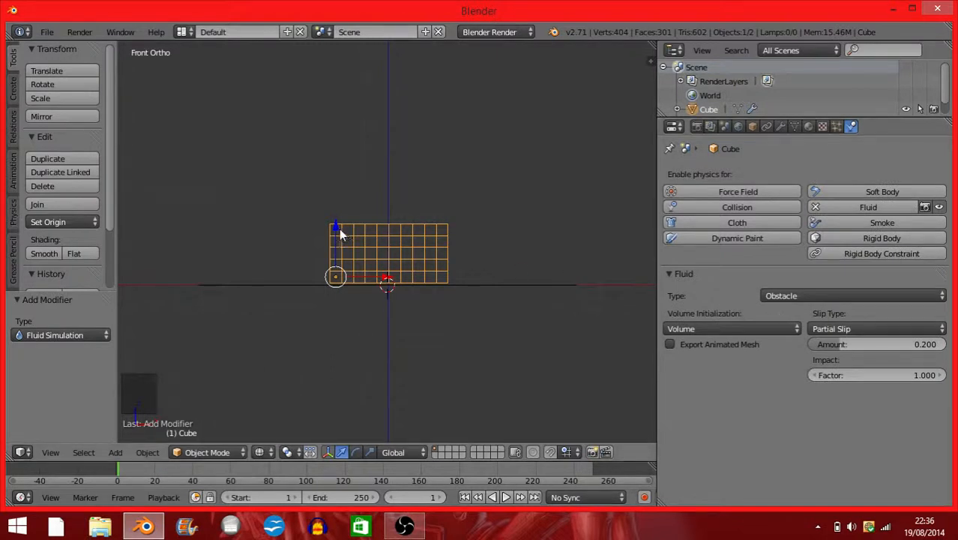
Lower the wall about 0.03 along Z, closer to the ground plane.
left_click_drag(338, 232, 443, 236)
mouse_move(442, 236)
middle_mouse_down()
mouse_move(396, 276)
mouse_move(403, 255)
mouse_move(439, 236)
middle_mouse_up()
scroll(403, 247, "up", 3)
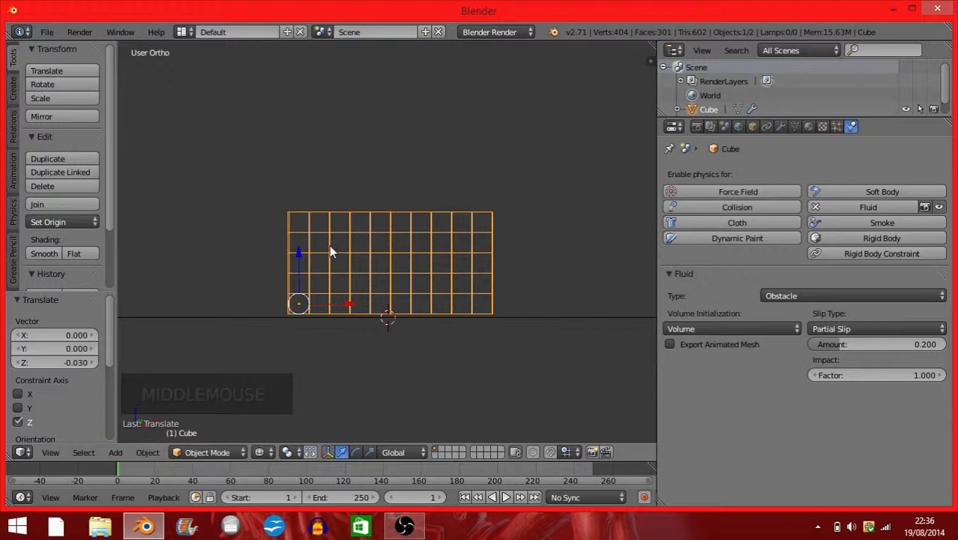
Switch to solid shading and apply both Array modifiers on the wall, the second one first.
left_click(677, 272)
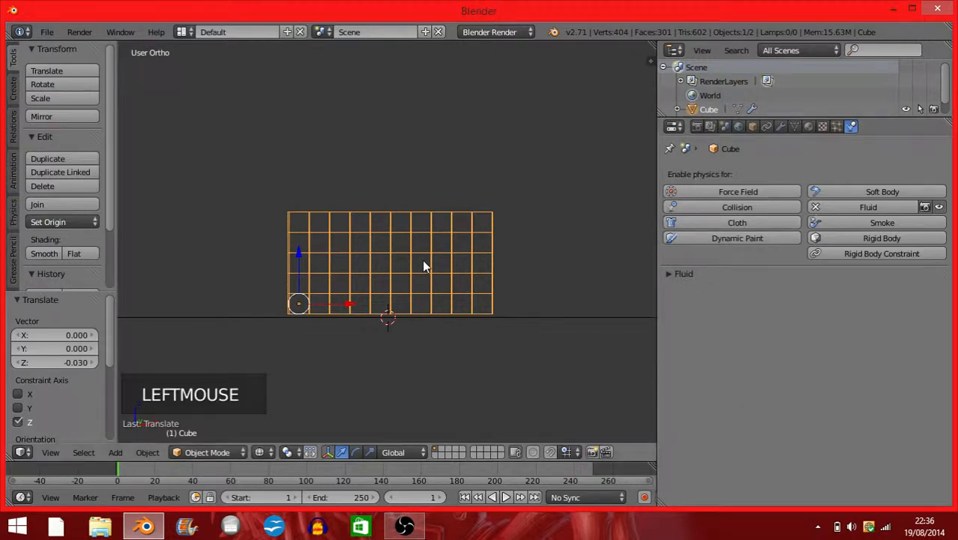
left_click(780, 125)
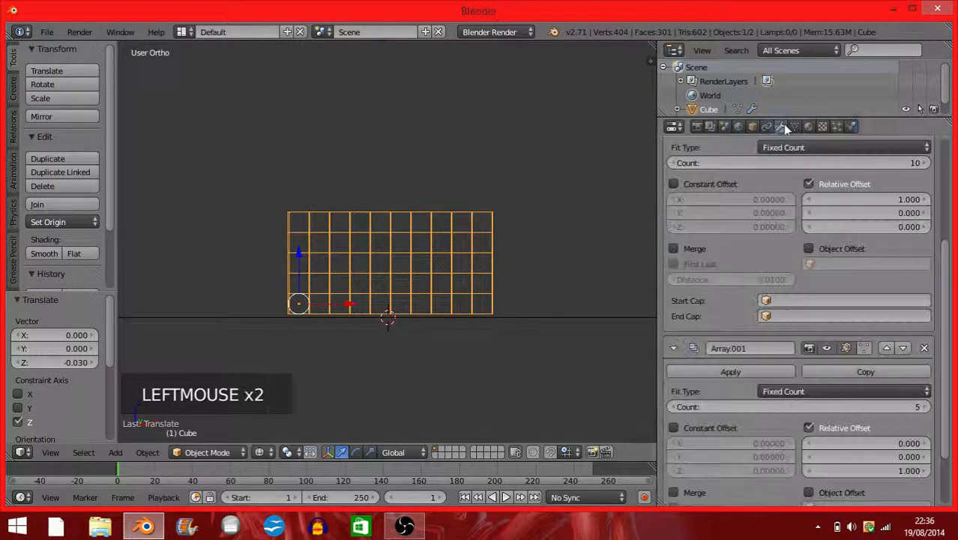
mouse_move(584, 203)
middle_mouse_down()
mouse_move(524, 223)
mouse_move(541, 181)
mouse_move(139, 207)
mouse_move(652, 218)
mouse_move(560, 220)
middle_mouse_up()
key("z")
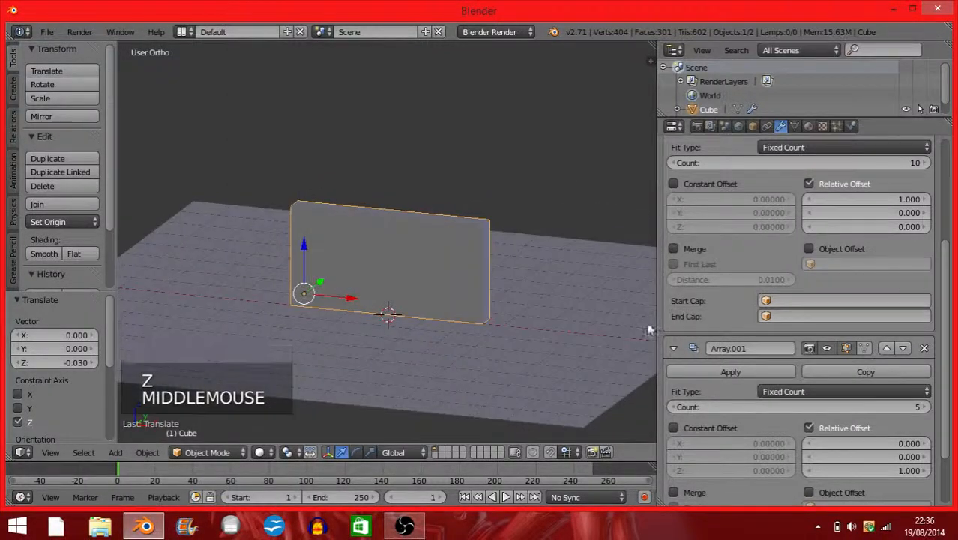
left_click(729, 372)
scroll(727, 372, "up", 6)
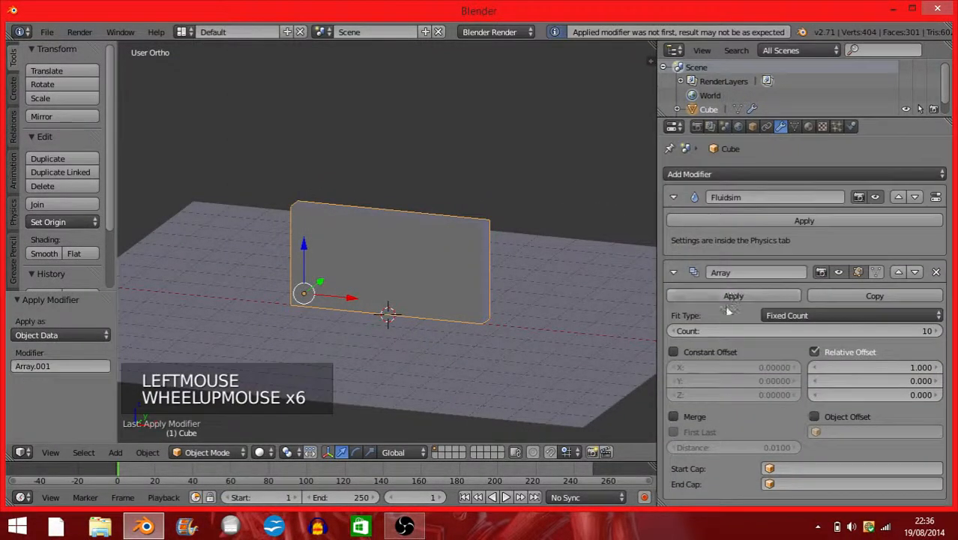
left_click(724, 293)
Examine the wall's mesh in Edit Mode and return to Object Mode.
key("Tab")
scroll(446, 269, "up", 1)
mouse_move(447, 269)
middle_mouse_down()
mouse_move(484, 248)
mouse_move(440, 264)
mouse_move(456, 256)
mouse_move(448, 260)
middle_mouse_up()
scroll(483, 248, "down", 2)
right_click(429, 269)
right_click(430, 268)
key("Tab")
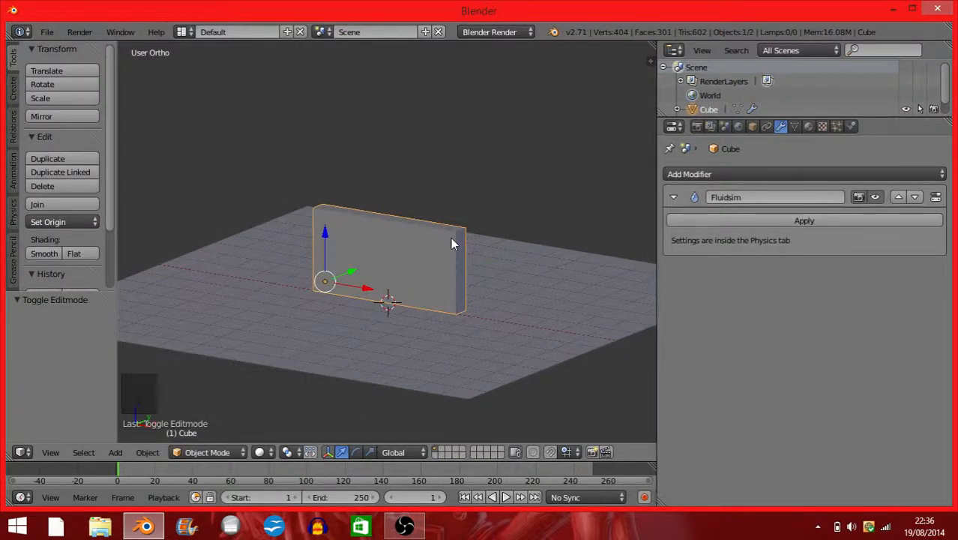
Separate the entire wall mesh by loose parts into individual cube objects and return to Object Mode.
key("Tab")
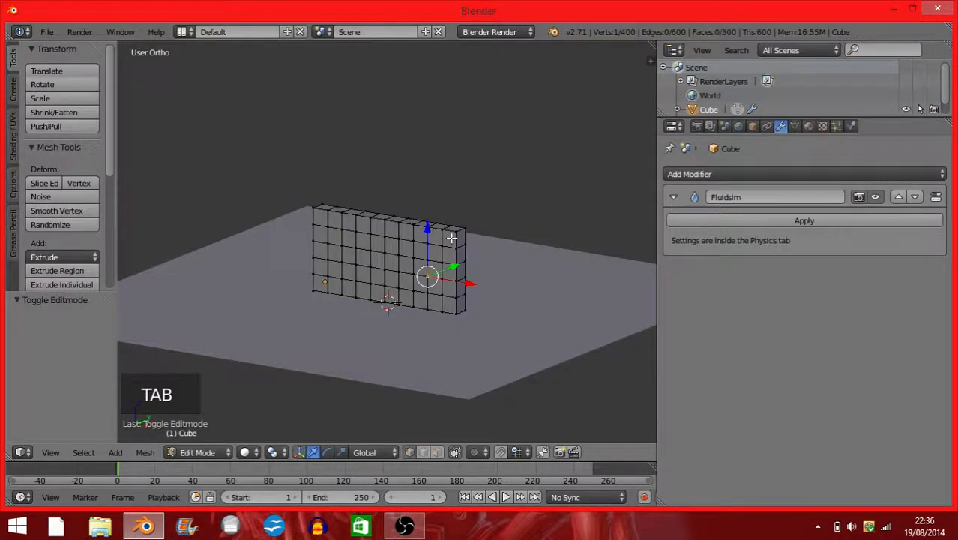
key("a")
key("a")
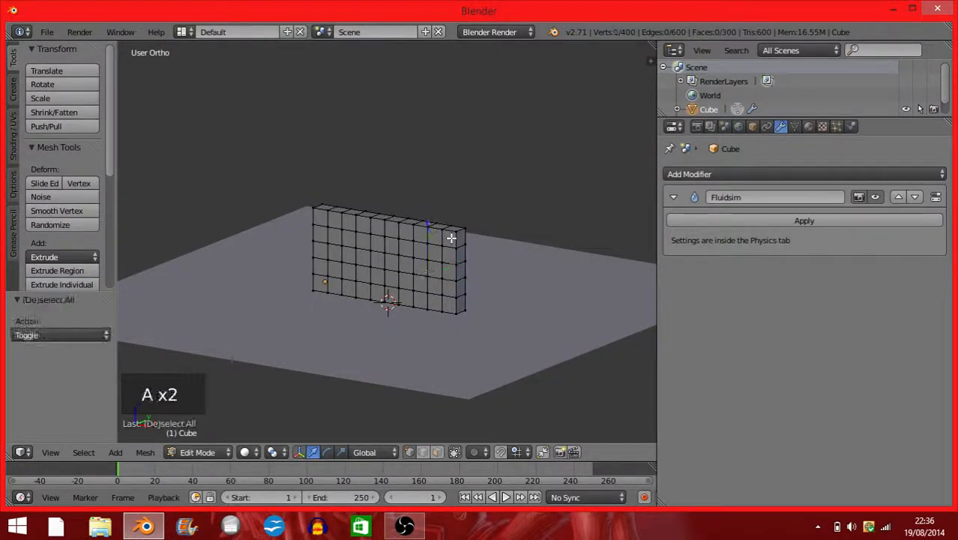
key("a")
key("p")
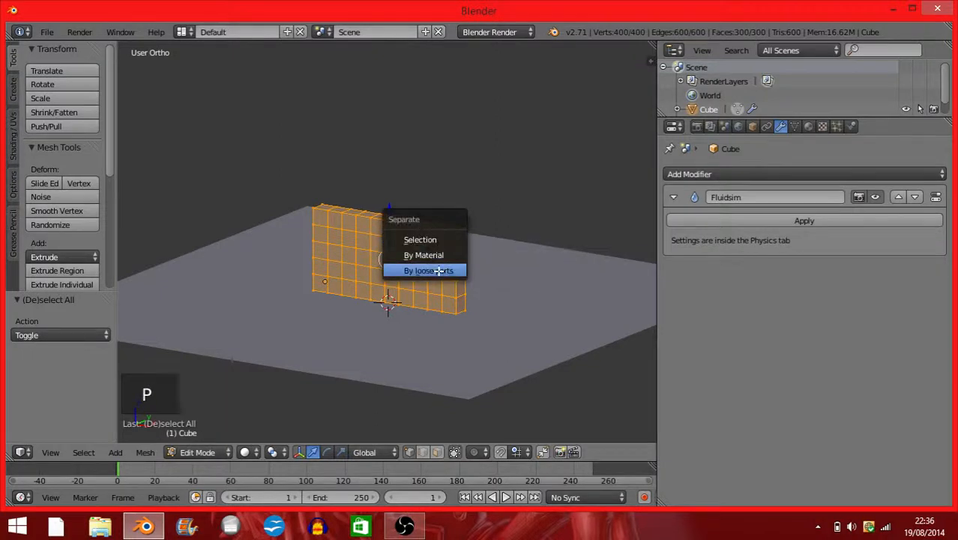
left_click(437, 270)
key("Tab")
Select several cubes of the wall one by one to check that they are separate objects.
right_click(364, 256)
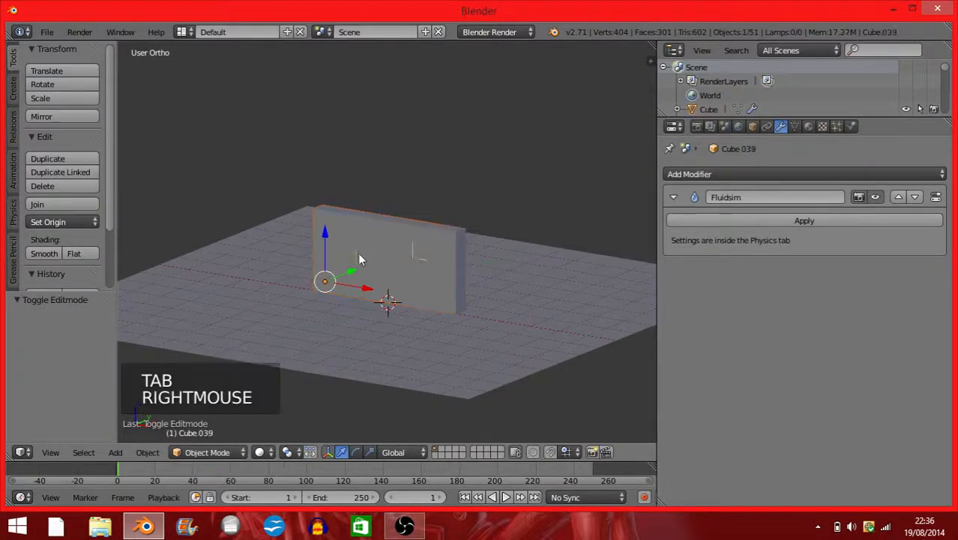
right_click(381, 250)
right_click(380, 251)
middle_click(435, 256)
middle_click_drag(435, 256, 448, 245)
right_click(448, 245)
right_click(440, 259)
right_click(340, 266)
Switch the engine to Blender Game and back to Blender Render.
left_click(499, 32)
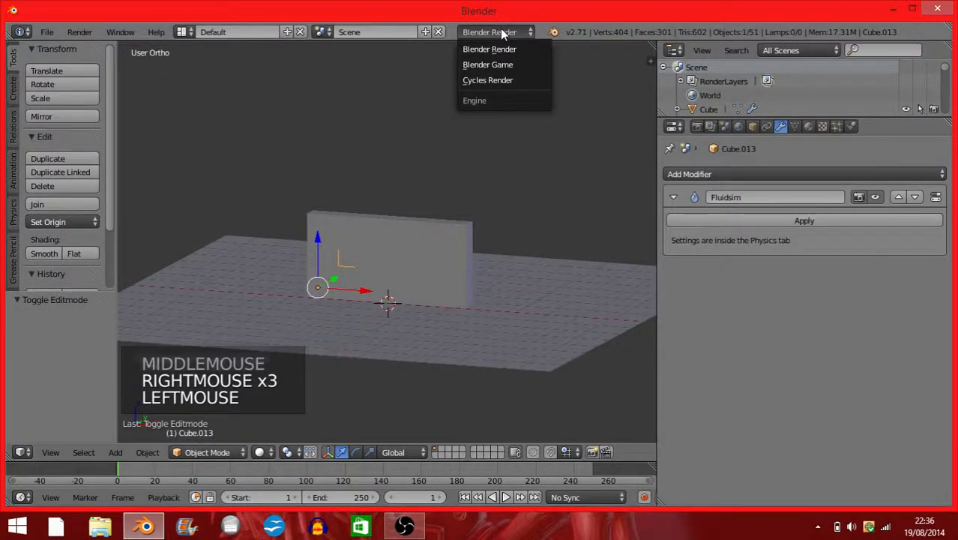
left_click(514, 66)
middle_click_drag(534, 99, 479, 121)
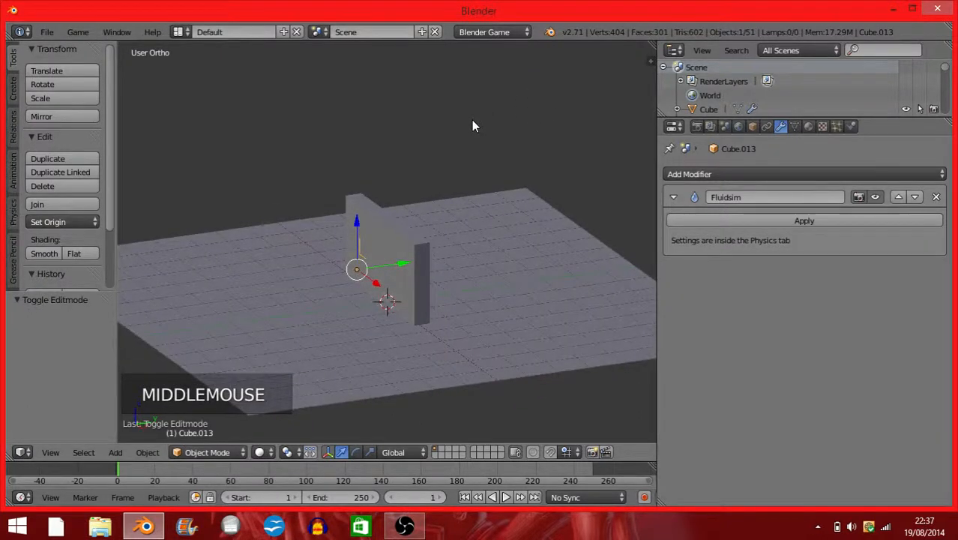
left_click(516, 33)
left_click(514, 48)
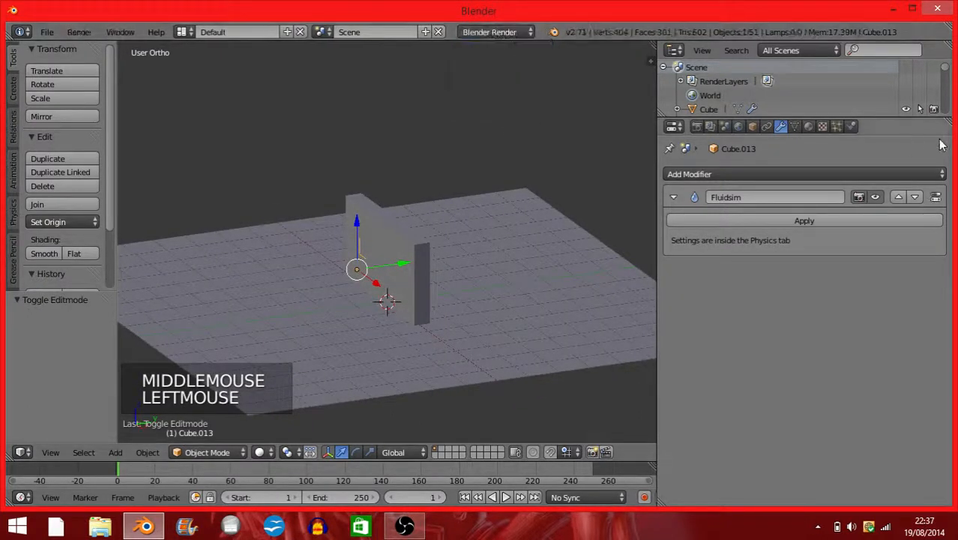
Add Rigid Body physics to the selected cube, review its settings, and remove the rigid body again.
left_click(850, 126)
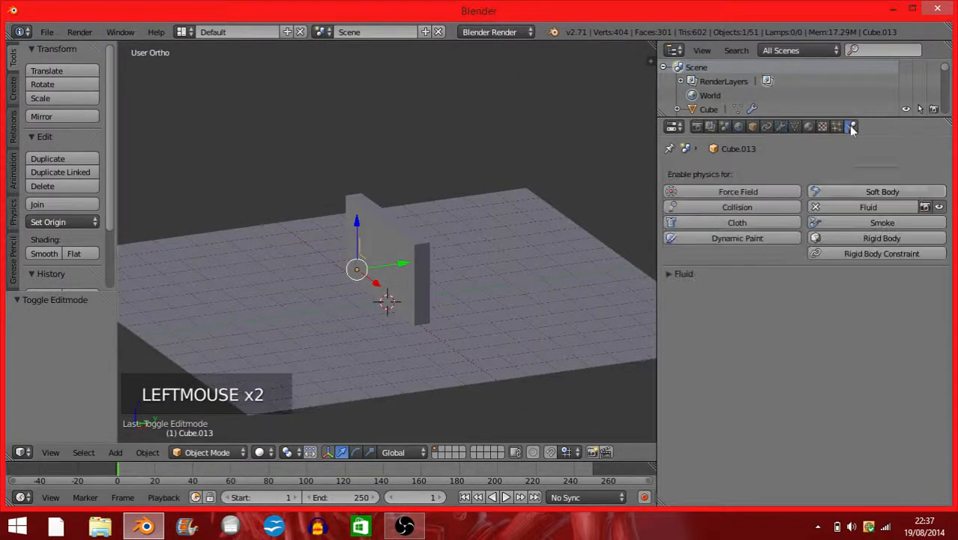
left_click(824, 239)
middle_click_drag(536, 304, 584, 272)
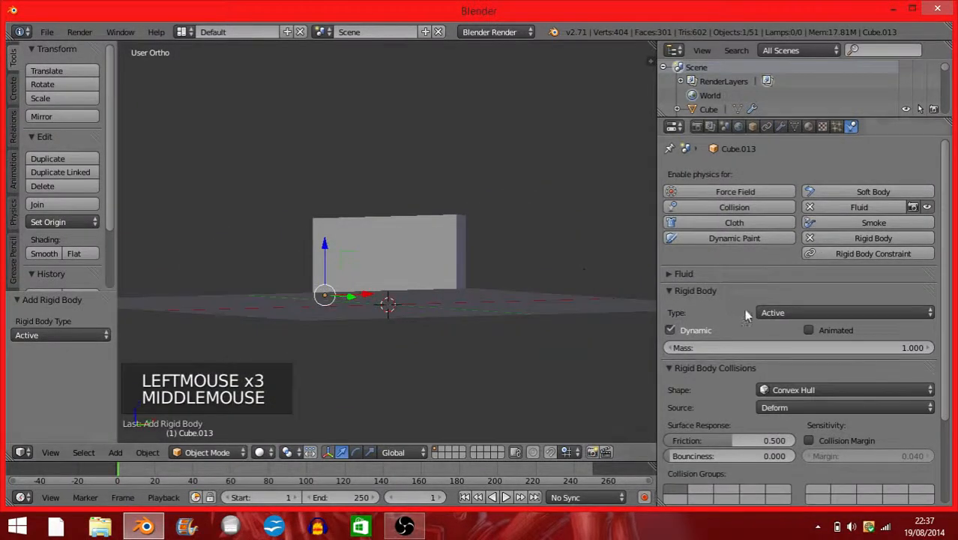
scroll(741, 314, "down", 5)
scroll(740, 315, "up", 3)
left_click(873, 214)
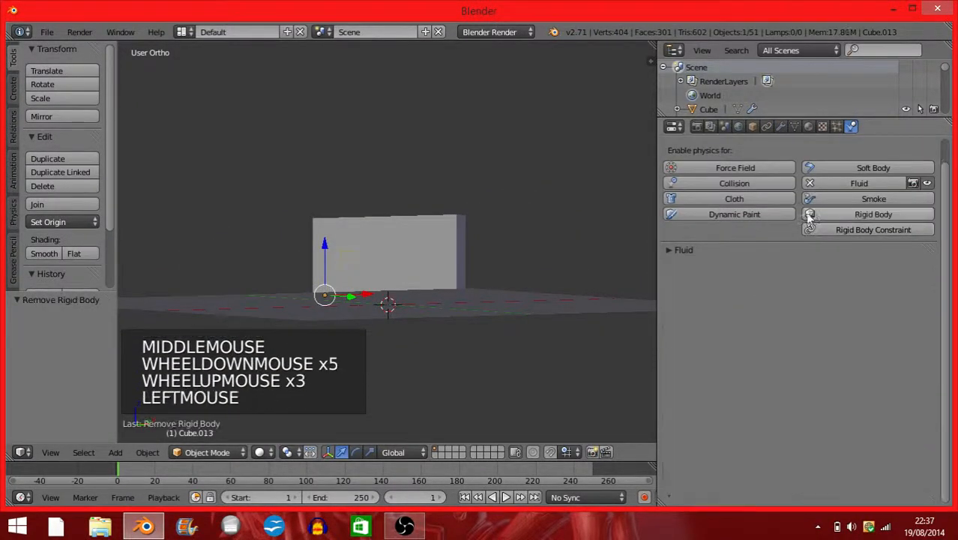
Change the engine to Blender Game with the single cube selected and view its physics settings.
left_click(514, 28)
left_click(519, 30)
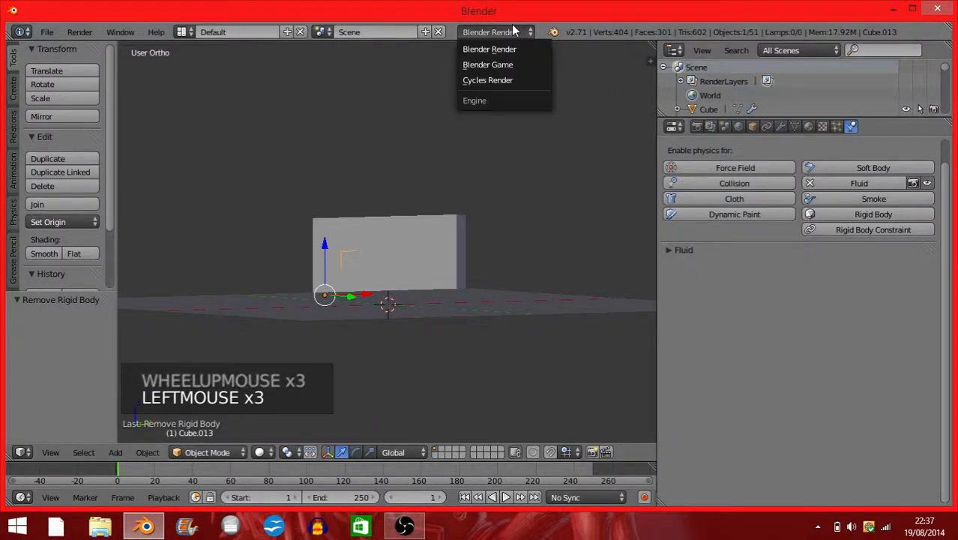
left_click(520, 68)
middle_click_drag(468, 159, 424, 180)
middle_click_drag(481, 173, 517, 172)
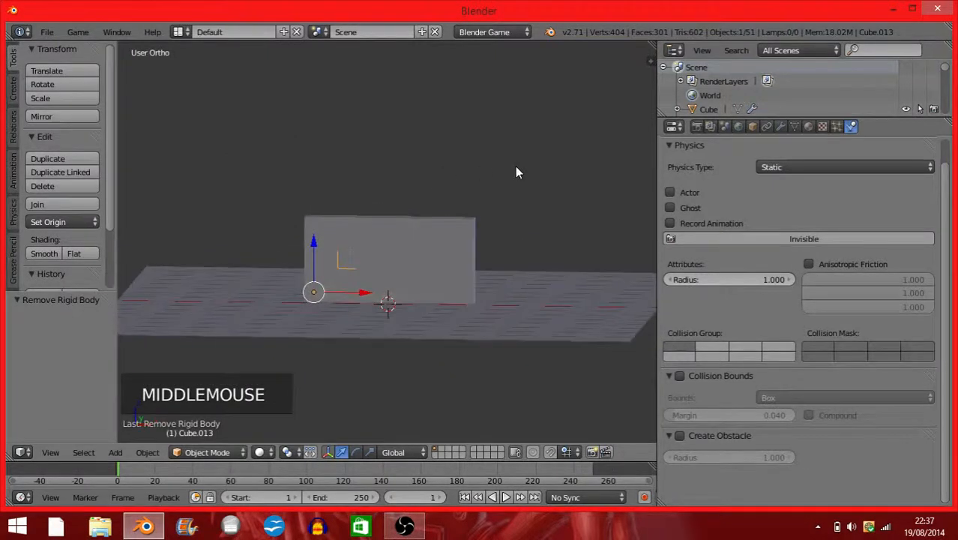
Undo the engine, rigid body and selection changes and the separation, so the wall is a single object again.
key("ctrl+z")
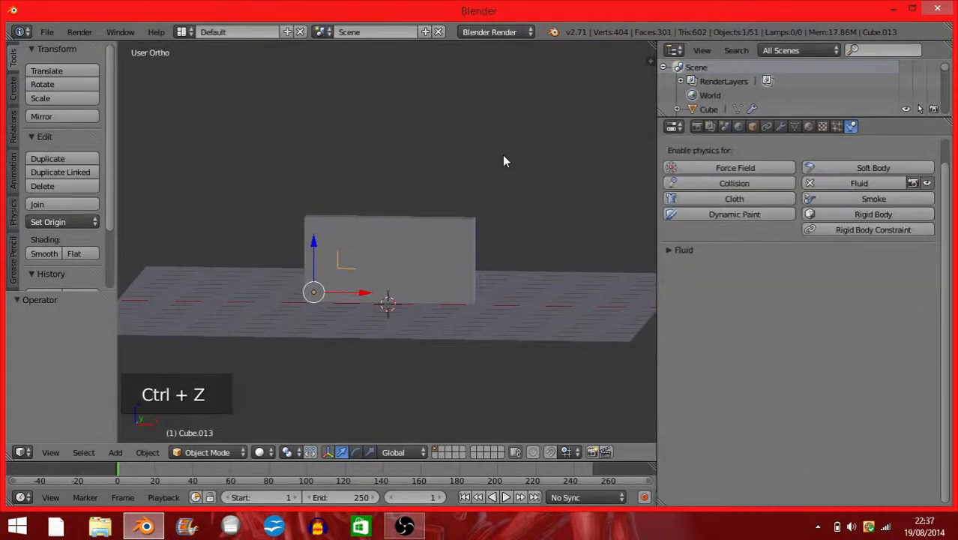
key("ctrl+z")
key("ctrl+z")
key("ctrl+z")
key("ctrl+z")
key("ctrl+z")
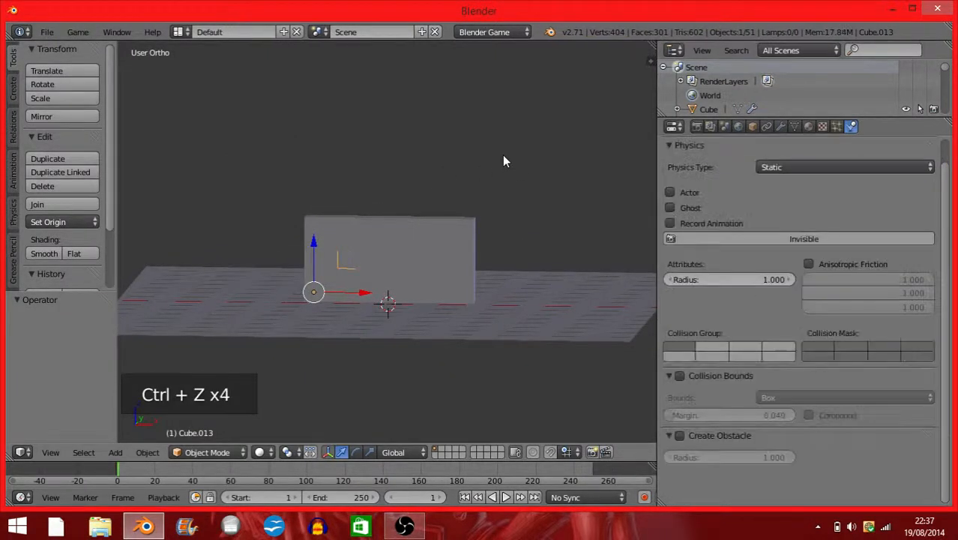
key("ctrl+z")
key("ctrl+z")
key("ctrl+z")
key("ctrl+z")
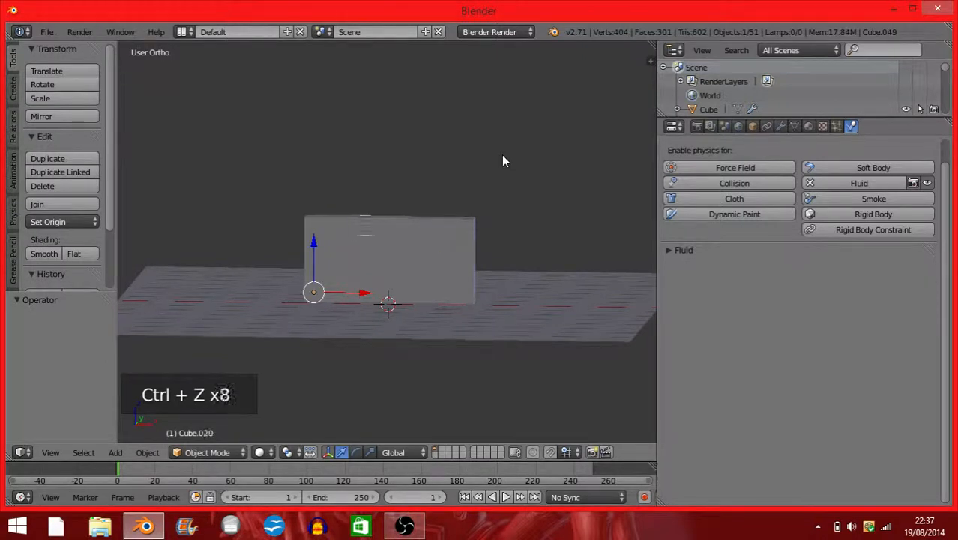
key("ctrl+z")
key("ctrl+z")
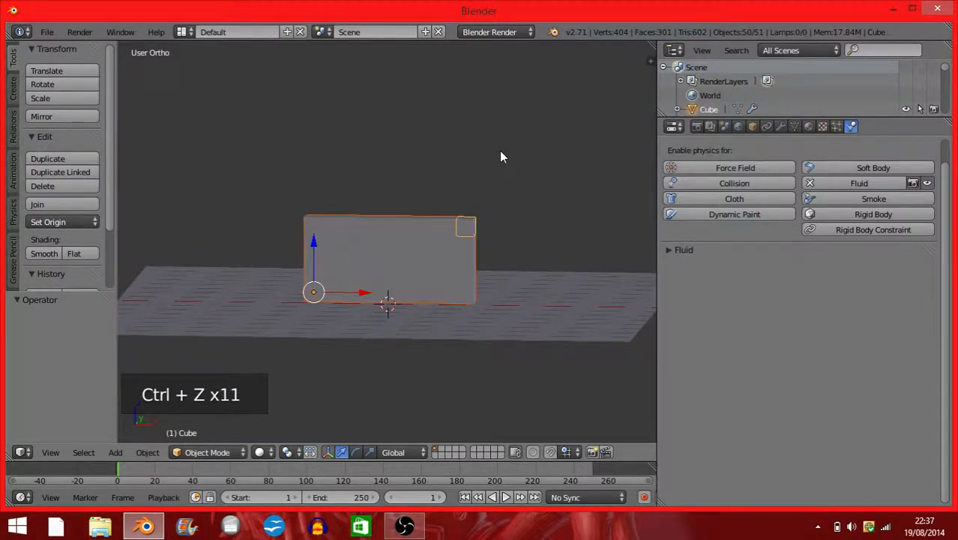
Switch the engine to Blender Game and set the whole wall's physics type to Rigid Body.
left_click(488, 32)
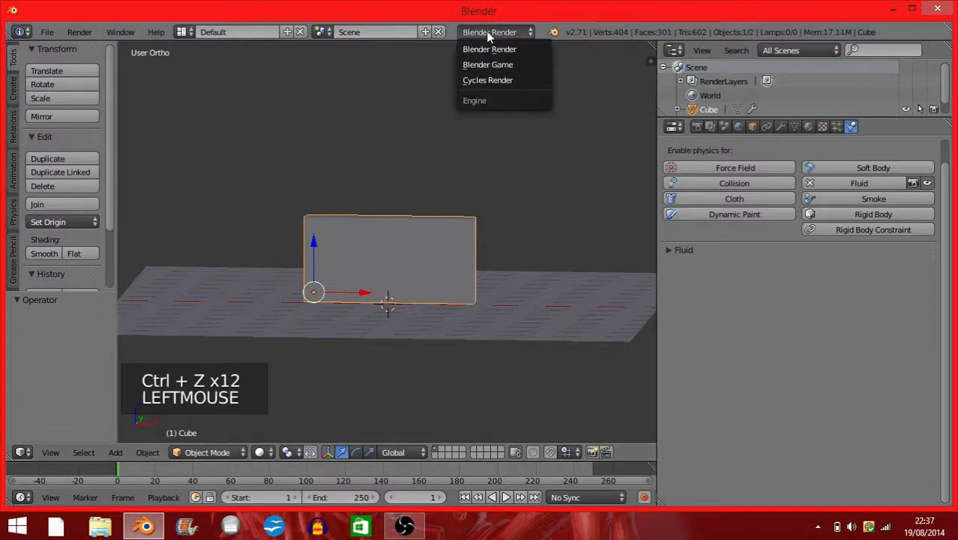
left_click(488, 65)
key("Tab")
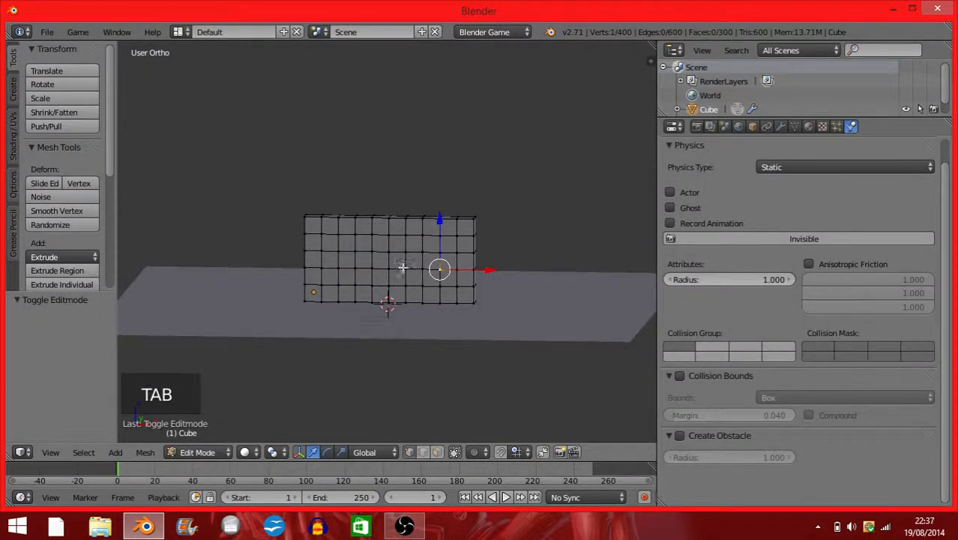
key("Tab")
double_click(809, 166)
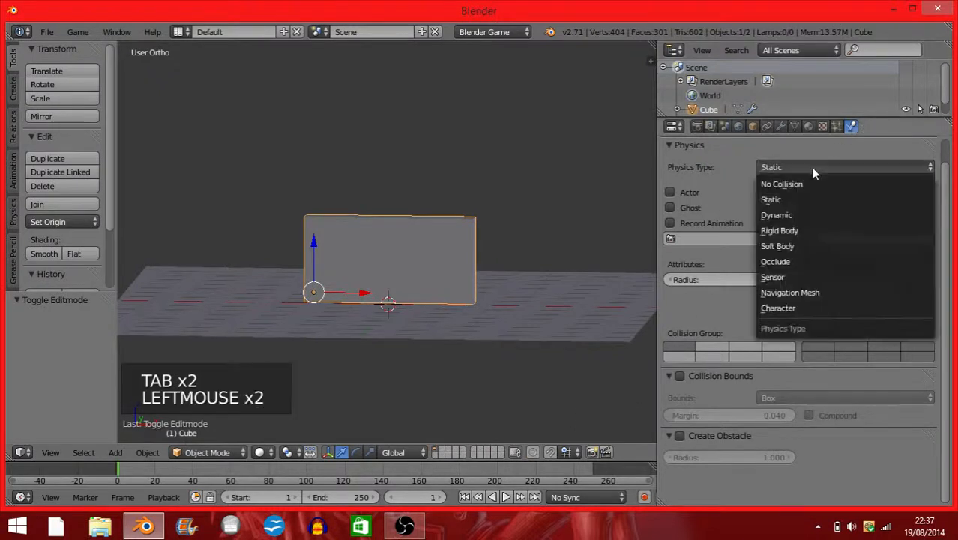
left_click(805, 230)
scroll(796, 206, "up", 8)
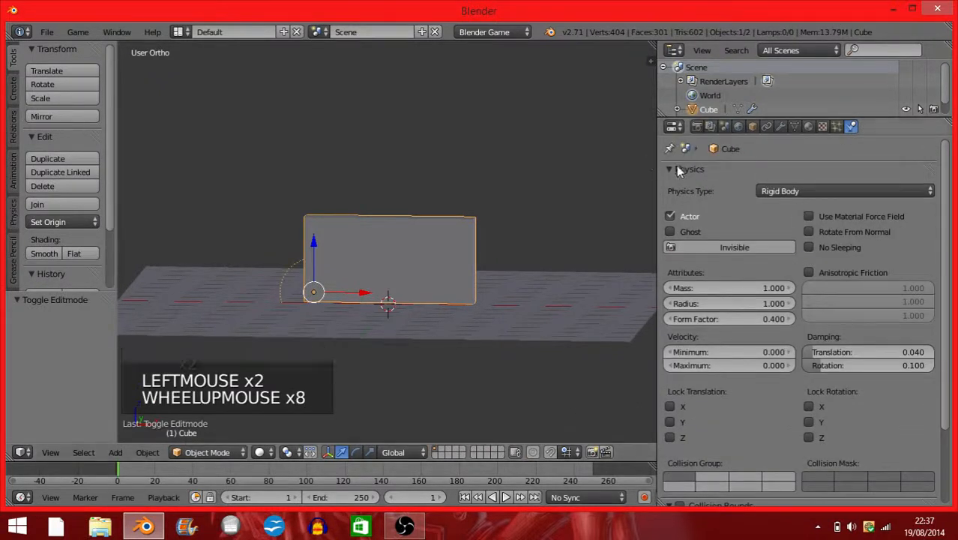
Separate the whole wall mesh into its individual loose cubes and return to Object Mode.
middle_click_drag(507, 186, 467, 195)
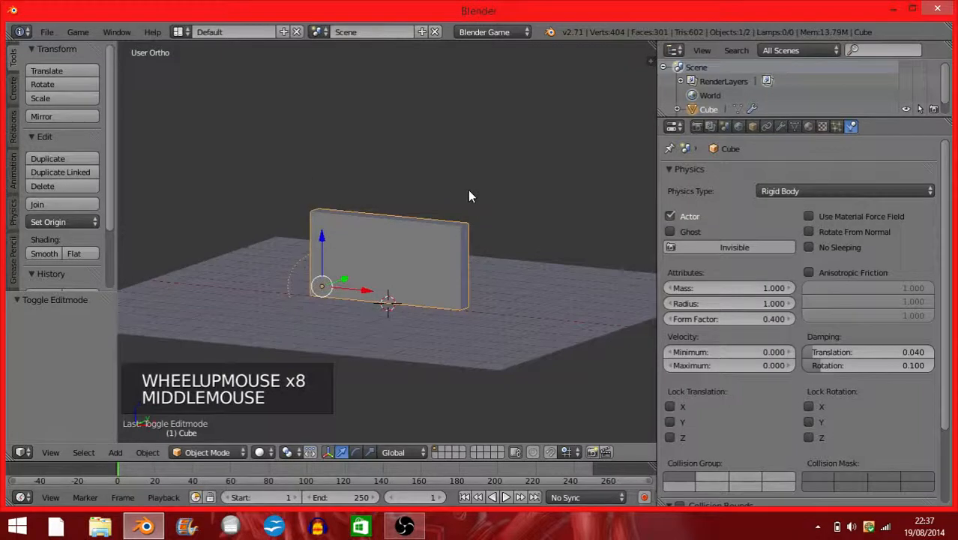
key("Tab")
key("Tab")
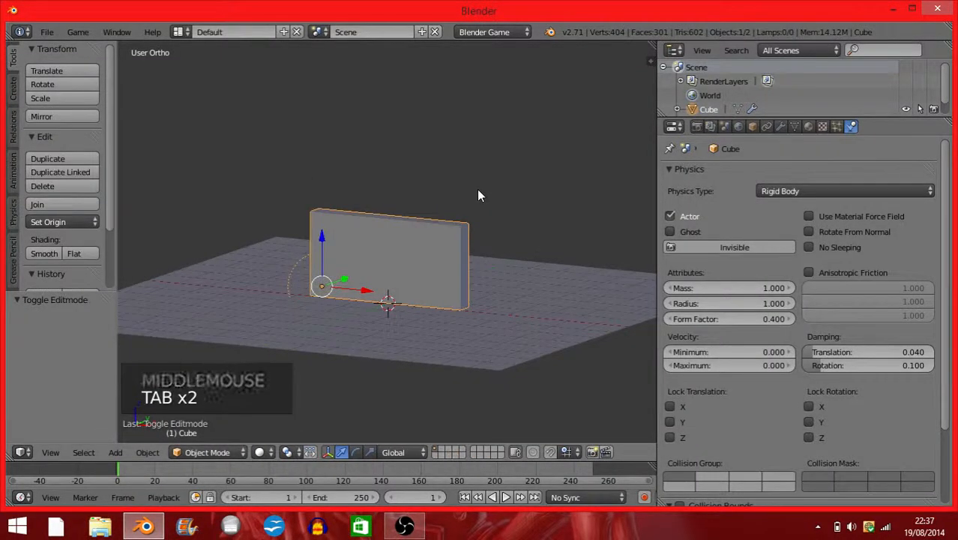
key("Tab")
key("a")
key("a")
key("a")
key("a")
key("a")
key("a")
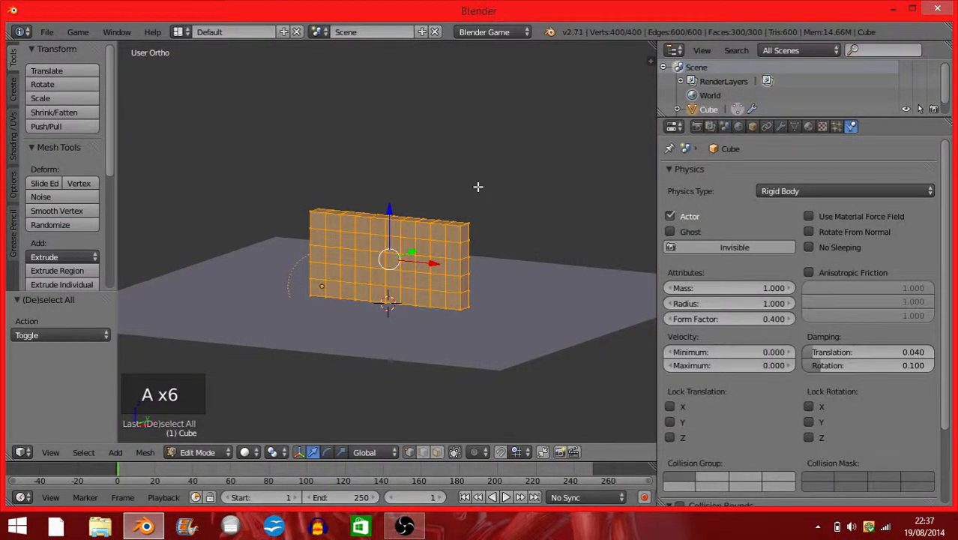
key("p")
left_click(479, 187)
key("Tab")
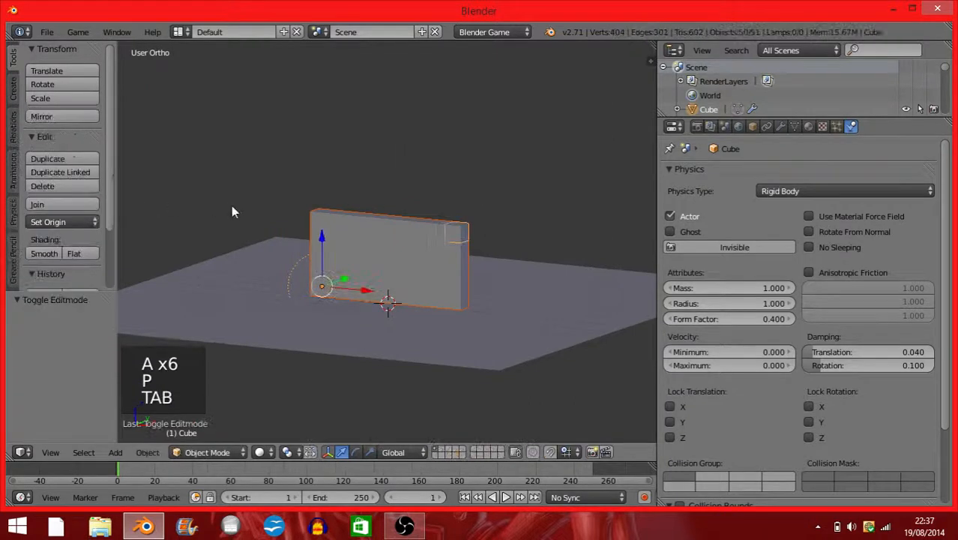
Select a single cube in the wall's upper row, run the game to test the physics, and stop it.
middle_click_drag(258, 204, 293, 188)
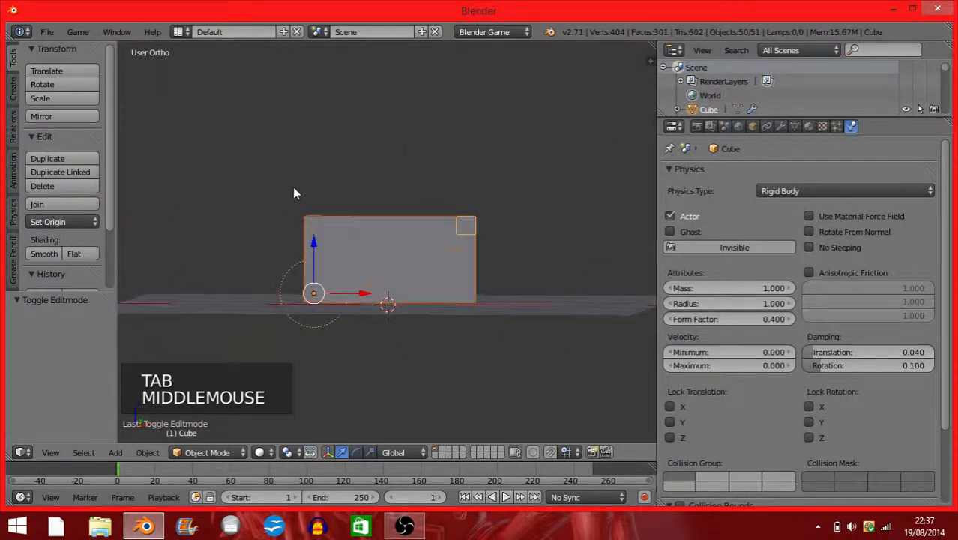
right_click(383, 221)
middle_click_drag(376, 248, 341, 209)
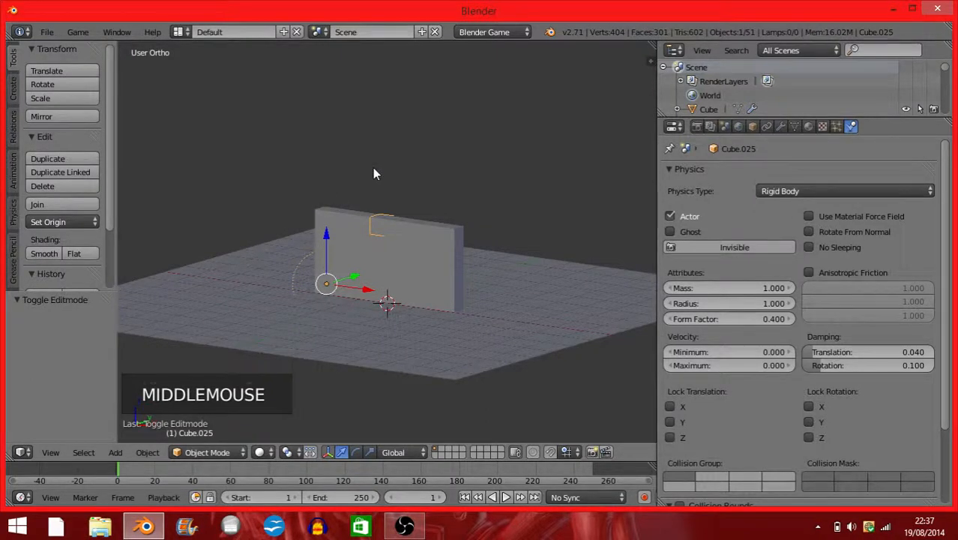
key("p")
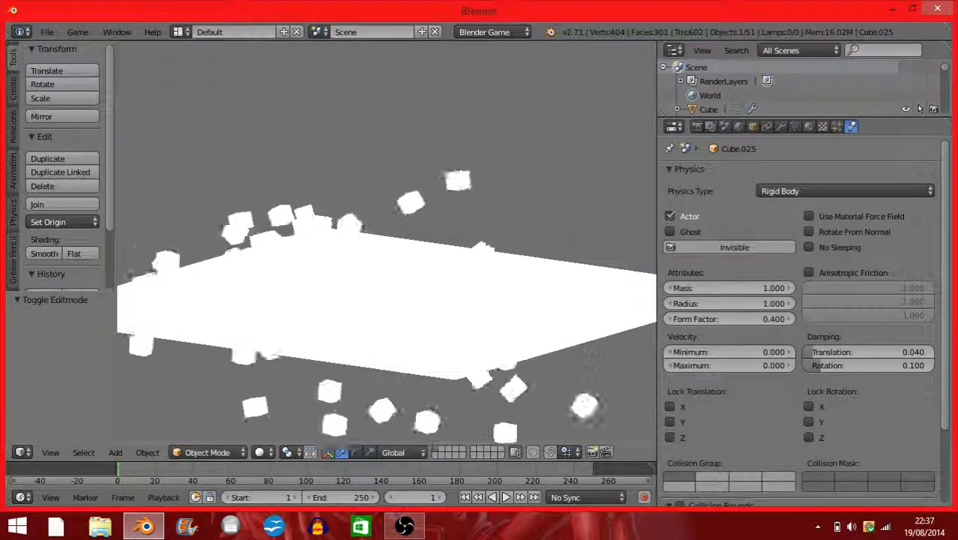
key("Escape")
scroll(471, 199, "down", 2)
scroll(471, 199, "down", 2)
scroll(470, 197, "up", 2)
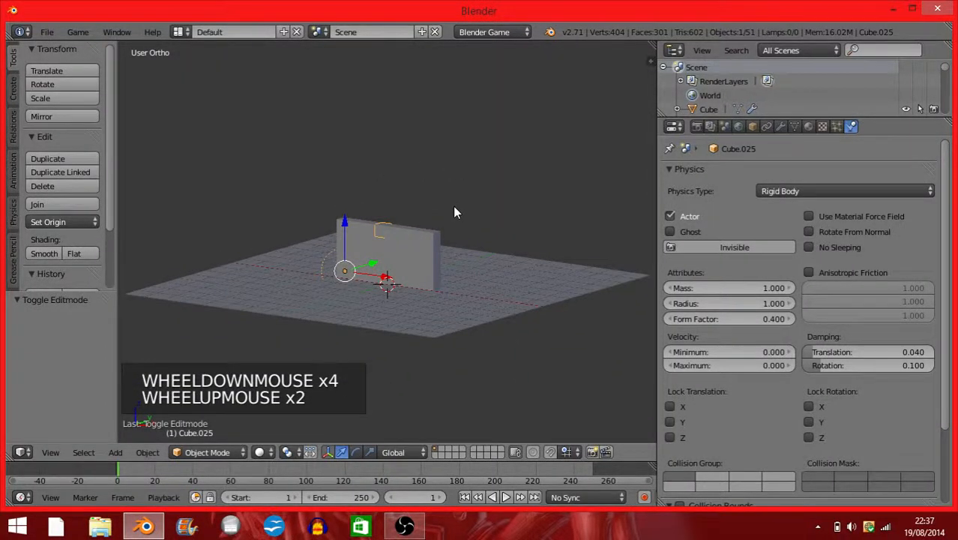
Add a Sun lamp, raise it above the wall and move it about -5.58 units along Y.
key("space")
type("add l")
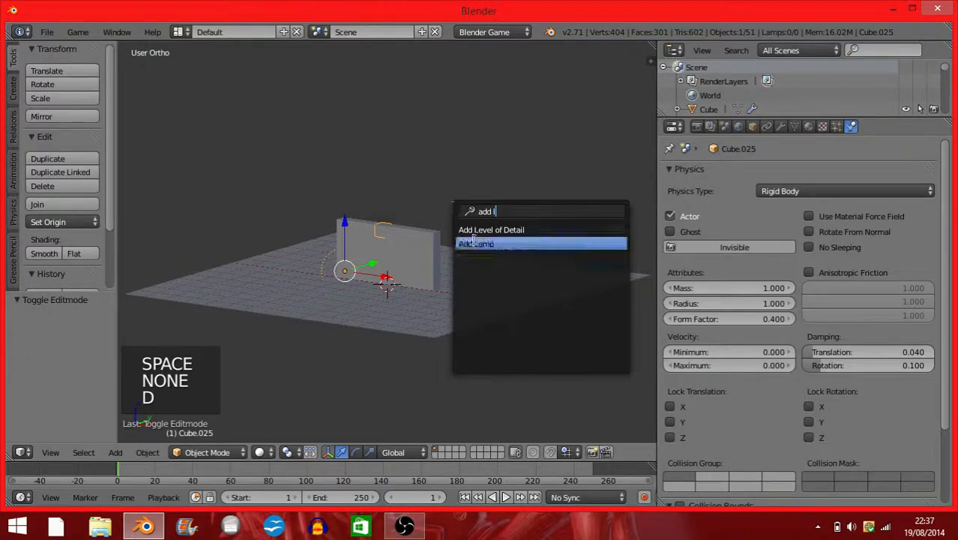
left_click(473, 242)
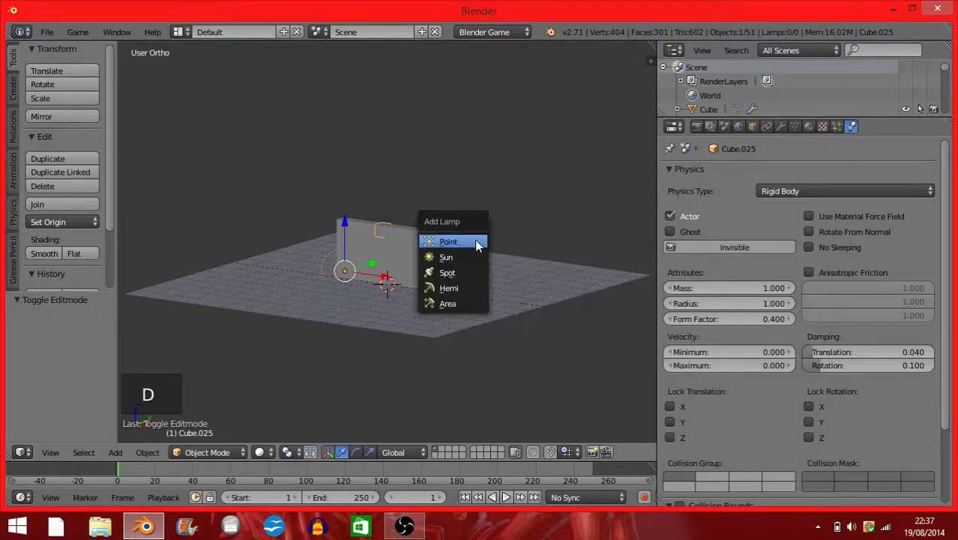
left_click(472, 259)
middle_click_drag(472, 254, 390, 262)
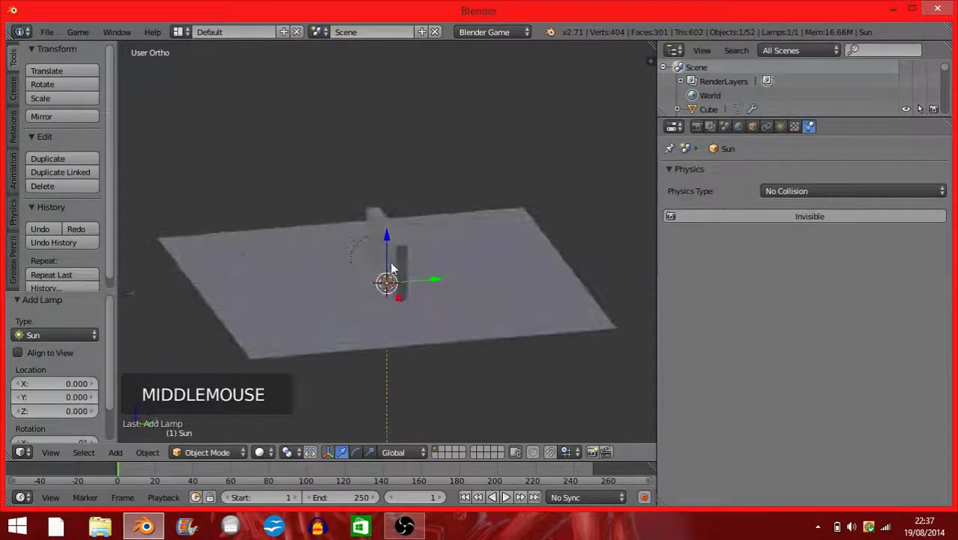
left_click_drag(385, 239, 384, 218)
left_click_drag(380, 147, 382, 149)
left_click_drag(435, 184, 312, 192)
Run the game to see the cubes lit by the sun, and stop it.
key("p")
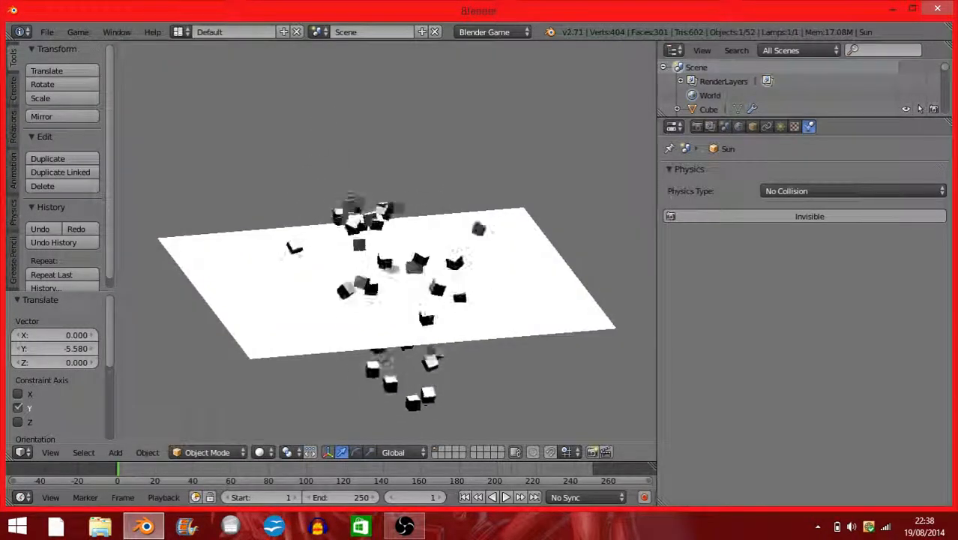
key("Escape")
middle_click_drag(365, 196, 451, 218)
scroll(405, 213, "up", 3)
scroll(446, 229, "up", 1)
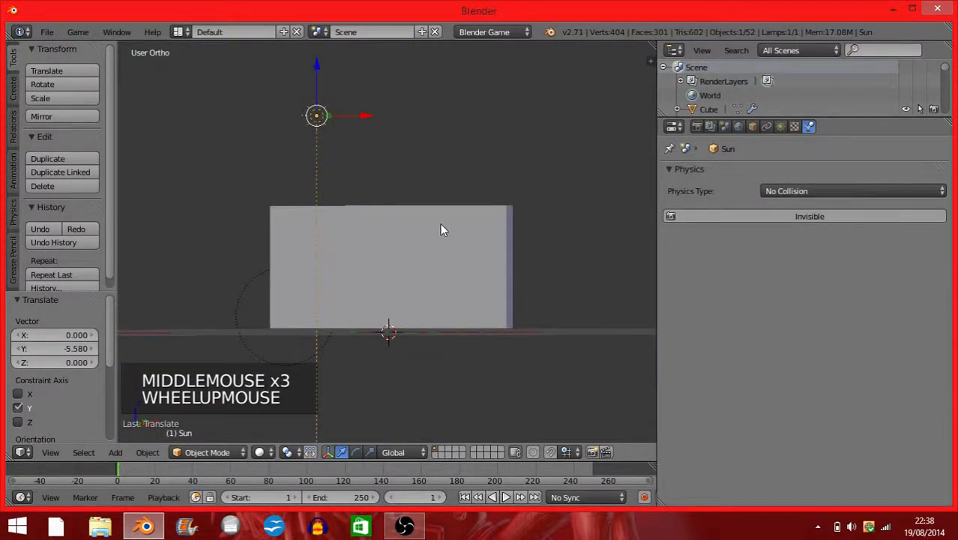
Select one upper-row cube and examine where its origin lies from several sides.
right_click(441, 228)
middle_click_drag(323, 273, 385, 277)
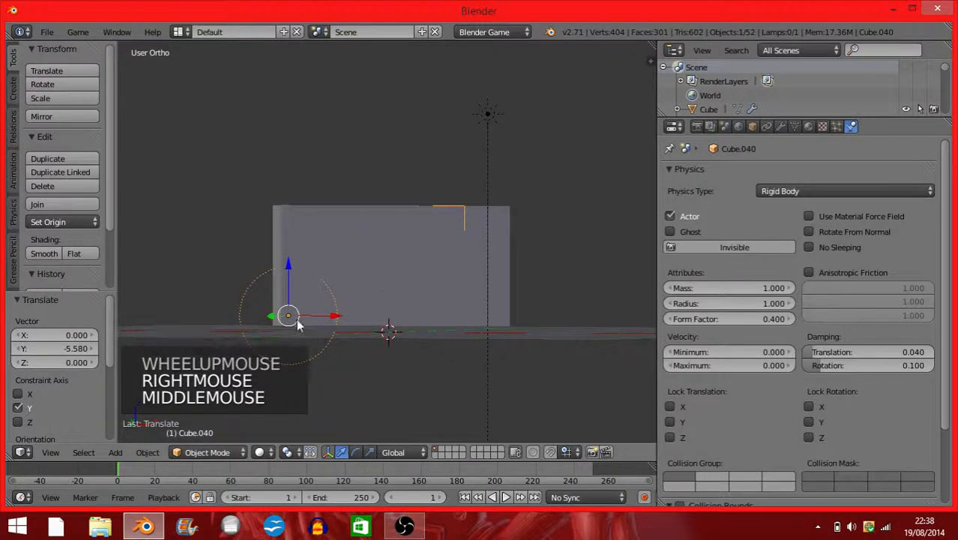
middle_click_drag(289, 313, 143, 312)
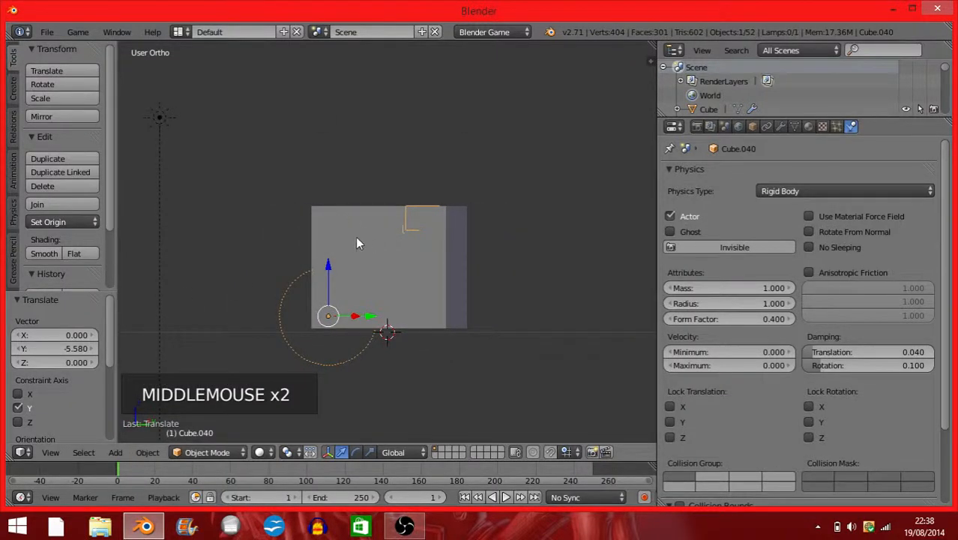
middle_click_drag(374, 291, 130, 375)
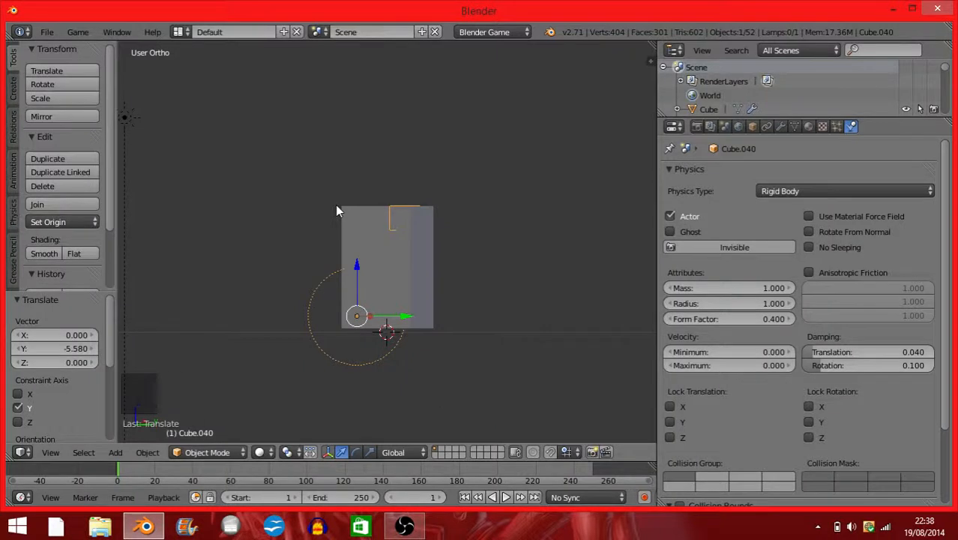
Box-select all the wall's cubes and set their origins with Origin to Geometry.
key("a")
key("b")
left_click_drag(290, 161, 479, 320)
middle_click_drag(479, 320, 354, 262)
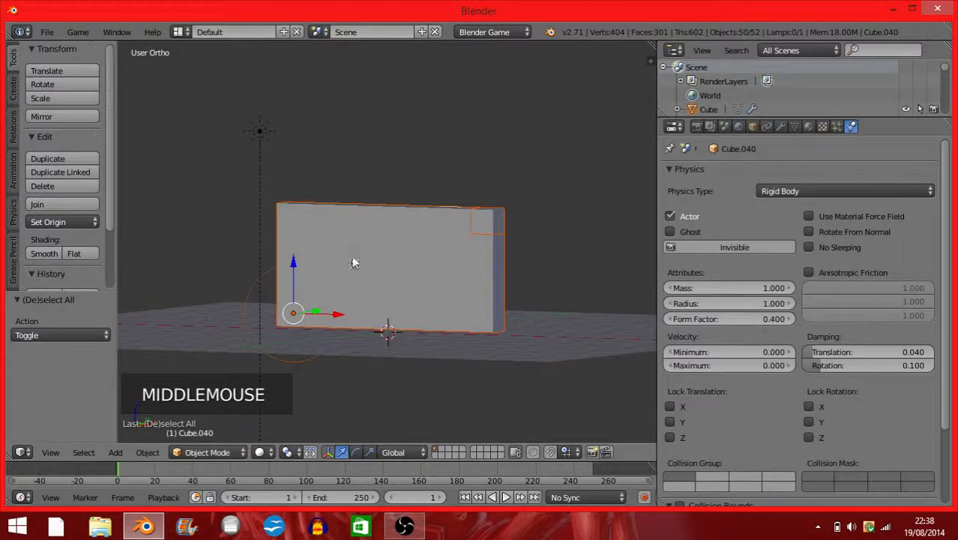
left_click(63, 222)
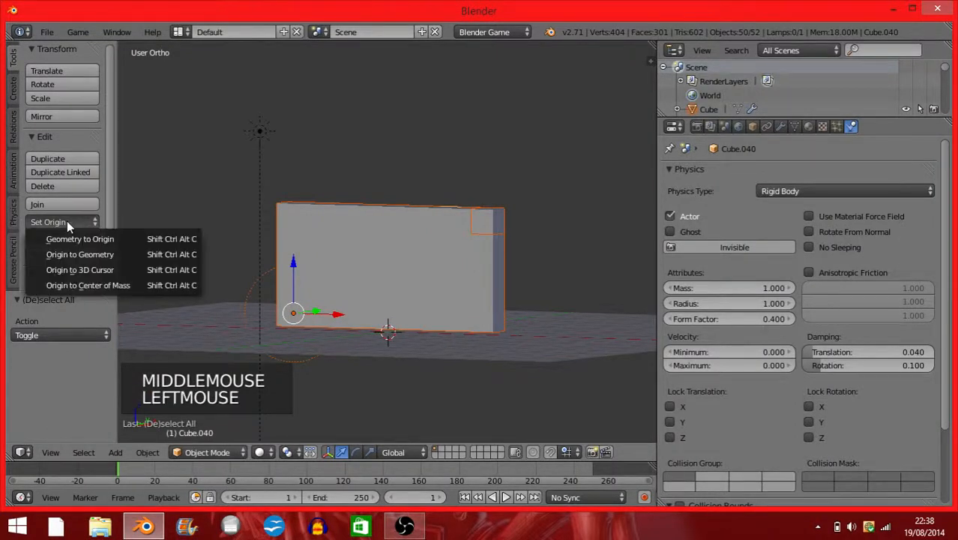
left_click(116, 255)
middle_click_drag(207, 256, 180, 238)
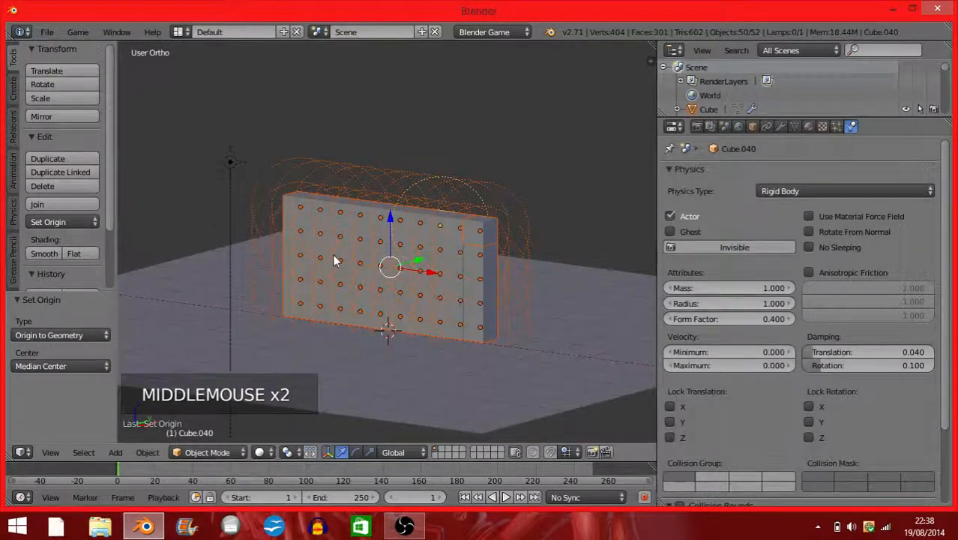
Deselect everything, run the game to test the wall with the corrected origins, and stop it.
key("a")
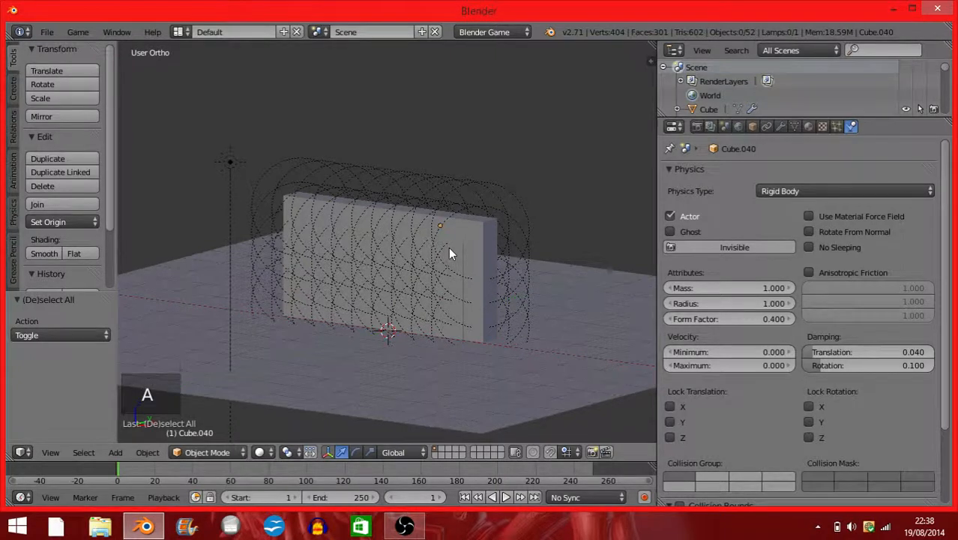
key("p")
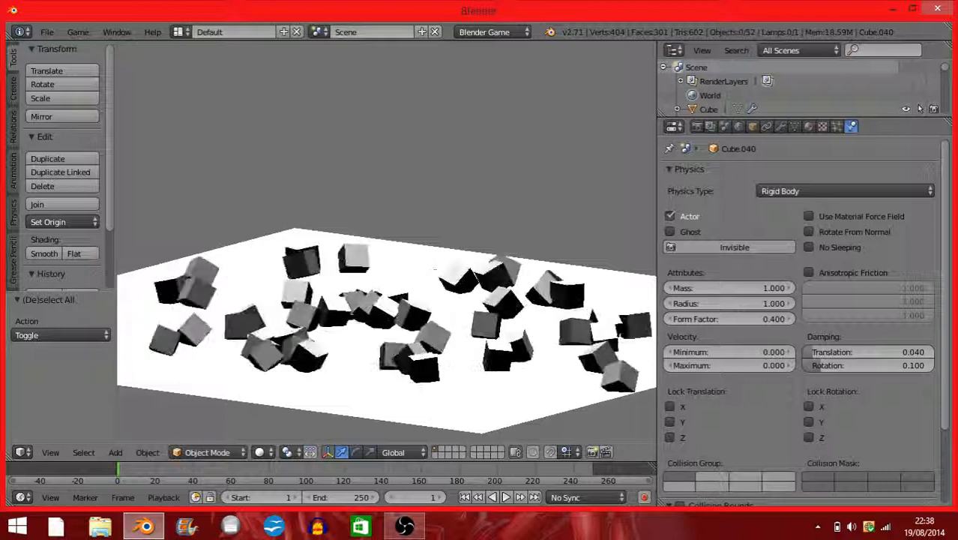
key("Escape")
middle_click_drag(507, 226, 450, 215)
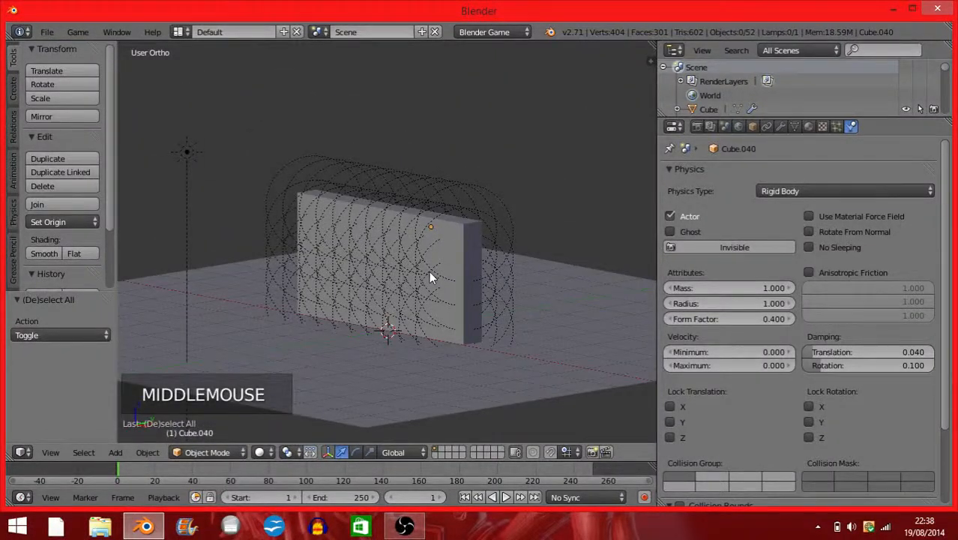
Add a UV sphere and raise it along Z from the base of the wall.
key("space")
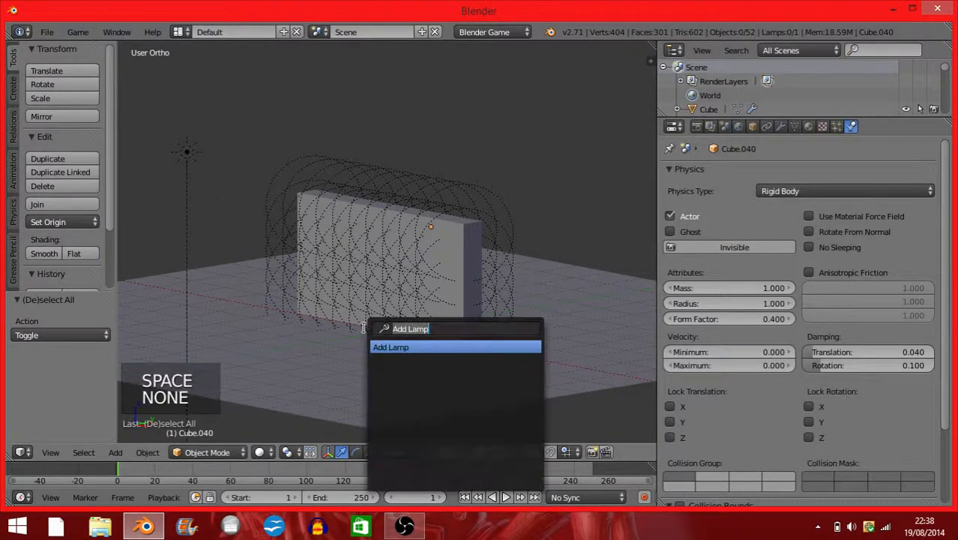
type("add")
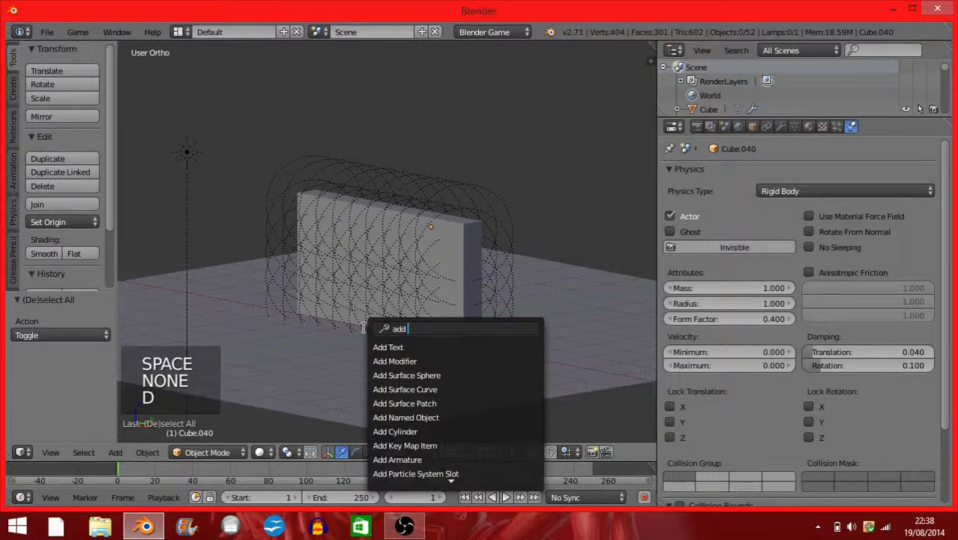
type(" uv")
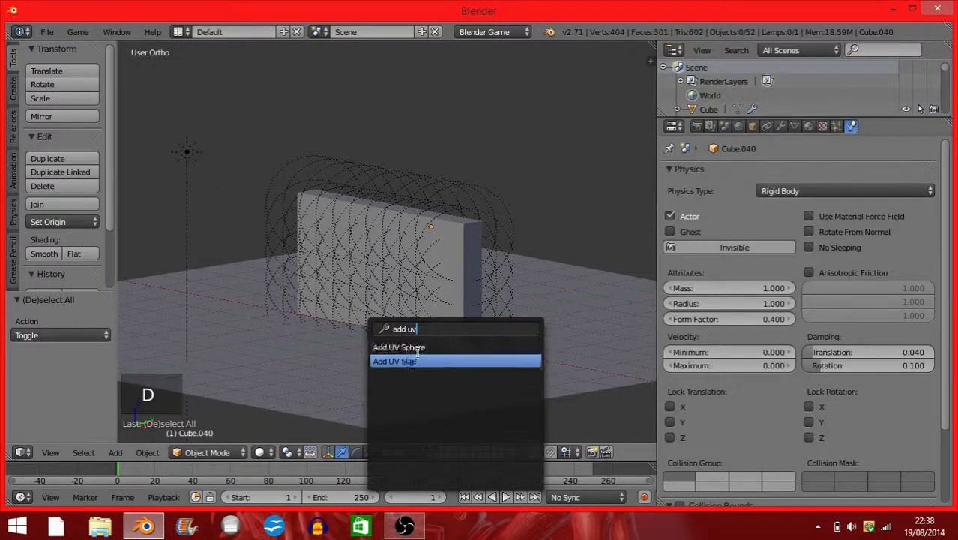
left_click(419, 349)
left_click_drag(388, 285, 387, 166)
mouse_move(387, 166)
middle_mouse_down()
mouse_move(406, 261)
mouse_move(438, 236)
mouse_move(389, 173)
middle_mouse_up()
Scale the sphere up to well over the wall's cube size and raise it above the wall.
key("s")
key("s")
left_click(447, 238)
left_click_drag(387, 161, 394, 69)
Set the sphere's physics type to Rigid Body and raise it another 0.166 units or so along Z.
left_click_drag(804, 193, 801, 252)
middle_click_drag(513, 231, 485, 182)
scroll(486, 182, "down", 2)
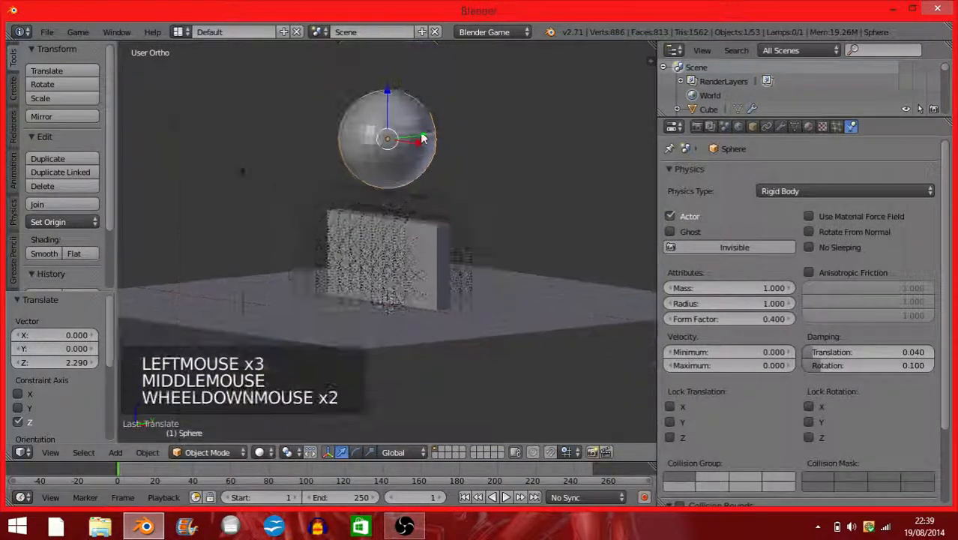
left_click(486, 182)
Run the game to watch the sphere fall onto the wall, and stop it.
key("p")
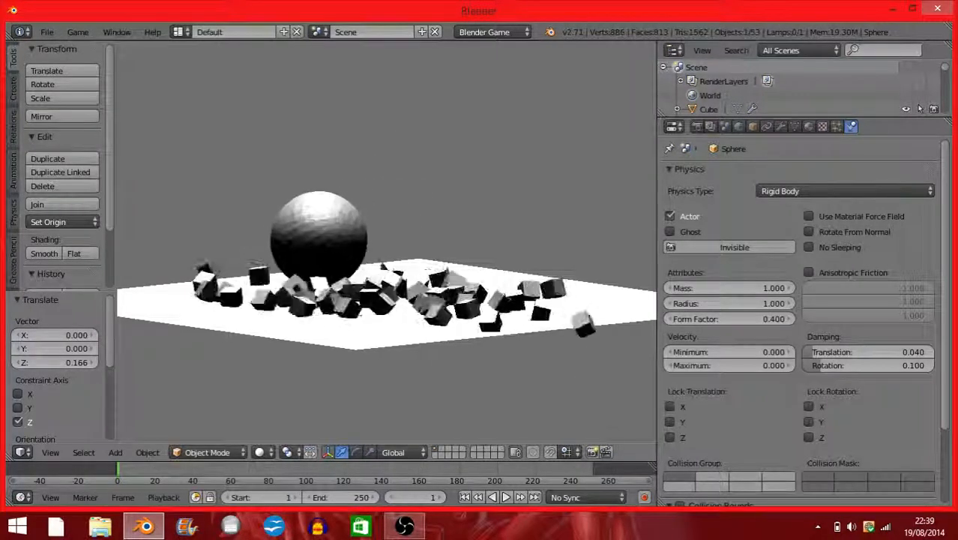
key("Escape")
middle_click_drag(296, 161, 439, 217)
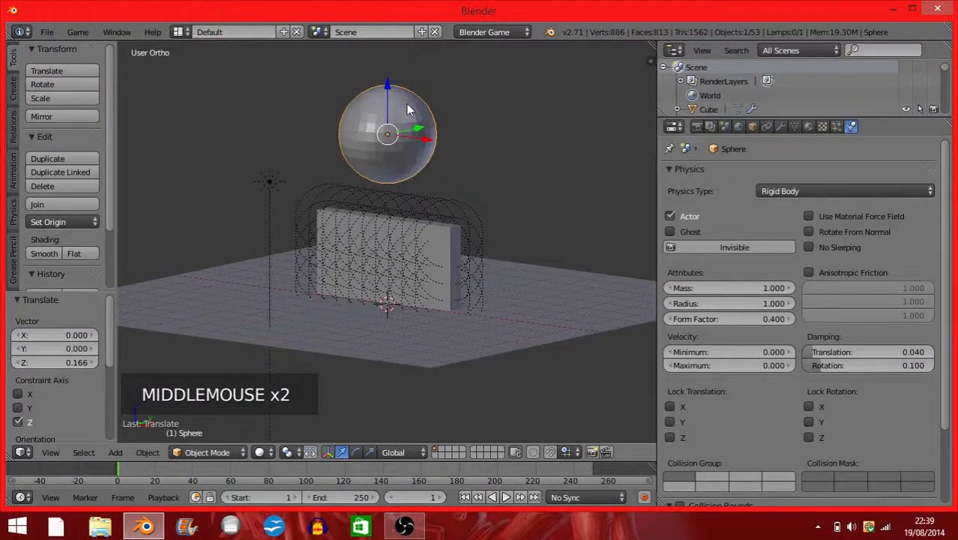
Lower the sphere and move it along positive Y so it stands well clear of the wall's face.
middle_click_drag(408, 111, 381, 131)
left_click_drag(382, 131, 402, 161)
left_click_drag(430, 196, 499, 204)
right_click(498, 205)
mouse_move(432, 197)
left_mouse_down()
mouse_move(469, 189)
mouse_move(299, 230)
mouse_move(512, 206)
mouse_move(436, 206)
left_mouse_up()
left_click_drag(392, 157, 395, 177)
left_click_drag(437, 207, 567, 212)
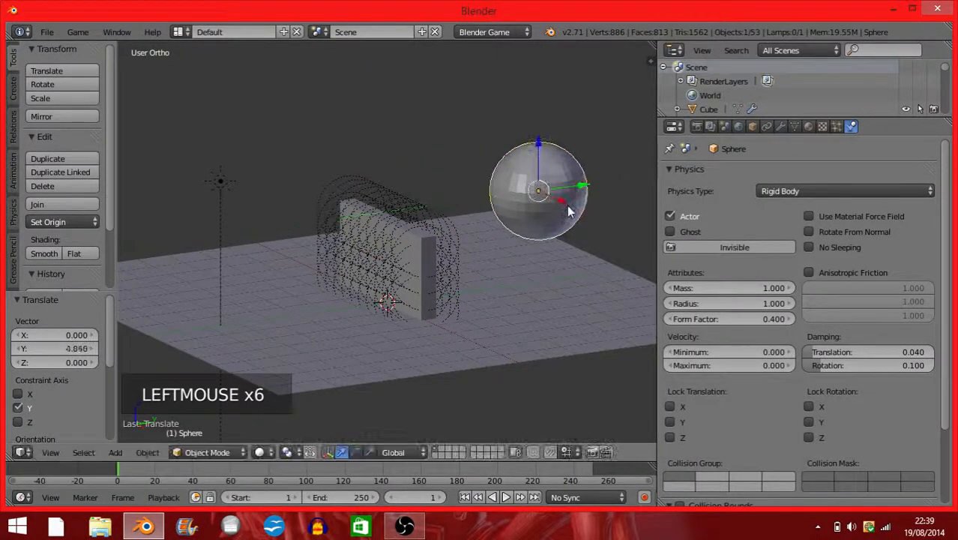
middle_click_drag(567, 212, 524, 206)
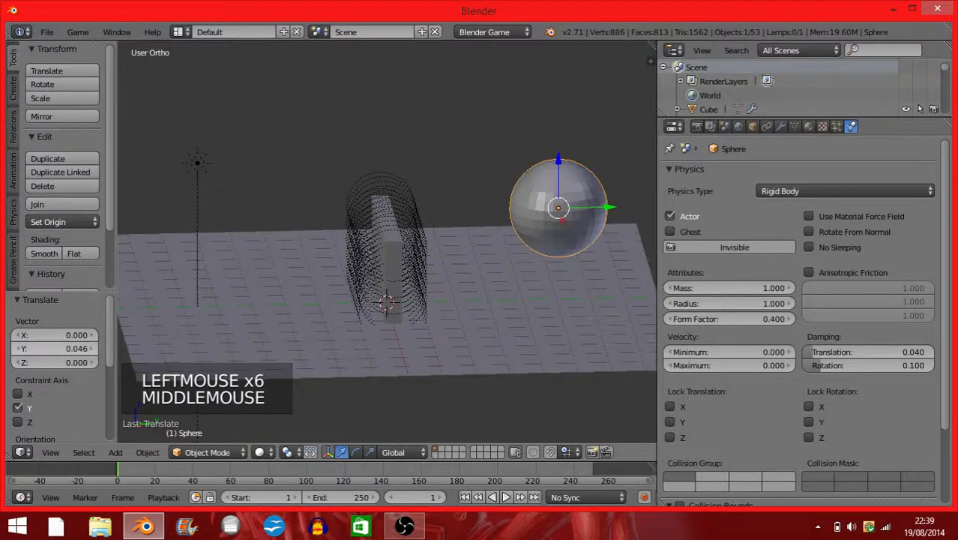
Split the 3D view horizontally and change the lower area to the Logic Editor.
left_click_drag(12, 455, 45, 282)
left_click(21, 453)
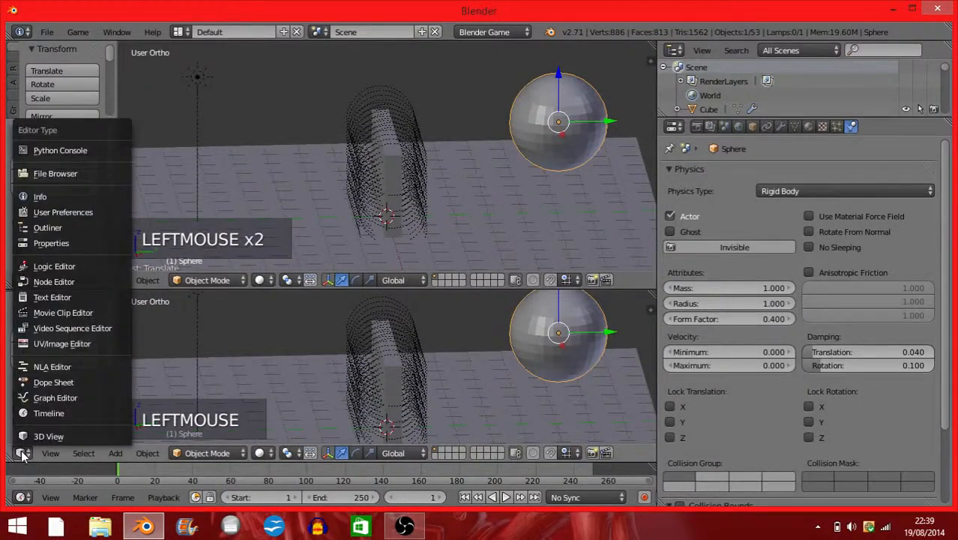
left_click(74, 268)
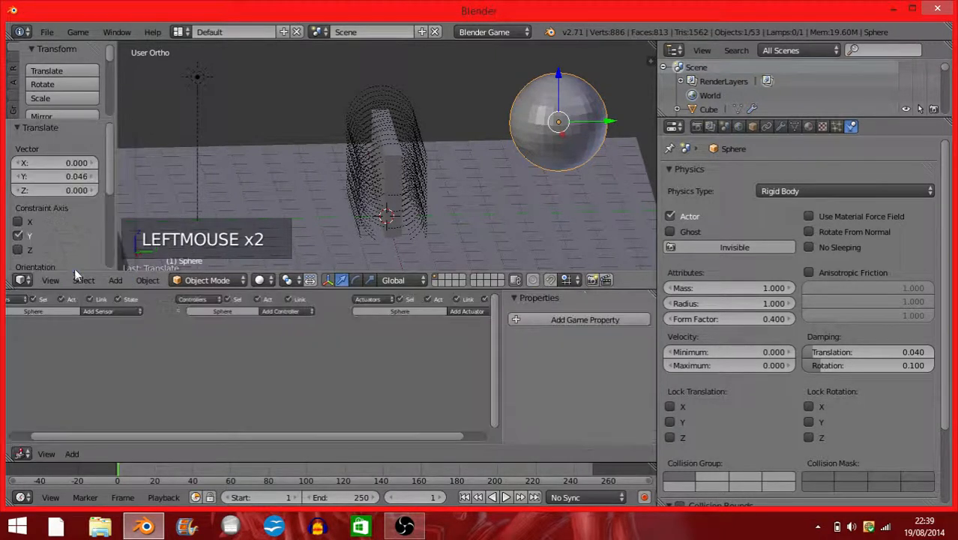
Add an Always sensor and a Motion actuator to the sphere's logic.
left_click(105, 310)
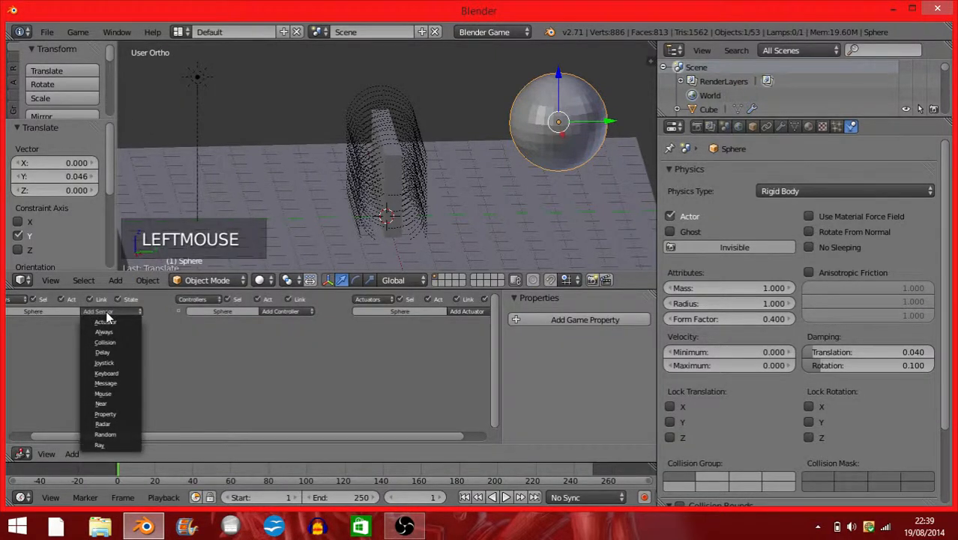
left_click(122, 333)
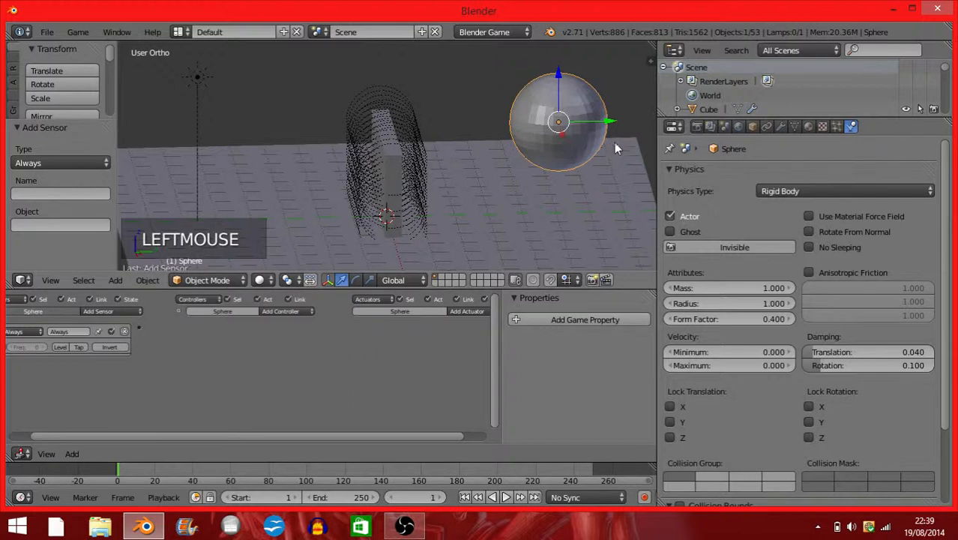
left_click(468, 311)
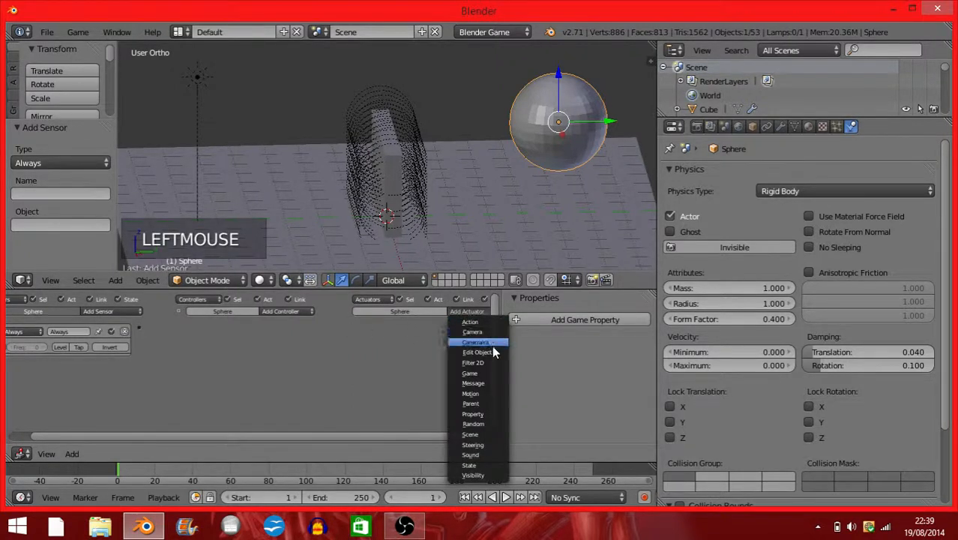
left_click(486, 393)
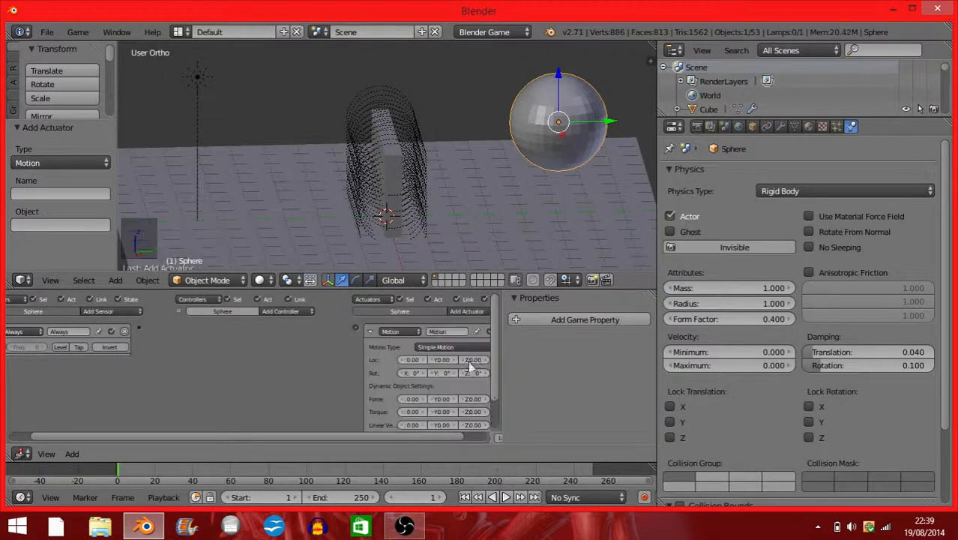
Enlarge the Logic Editor and set the Motion actuator's Loc Y to -2.00.
left_click_drag(412, 288, 412, 221)
scroll(320, 320, "up", 3)
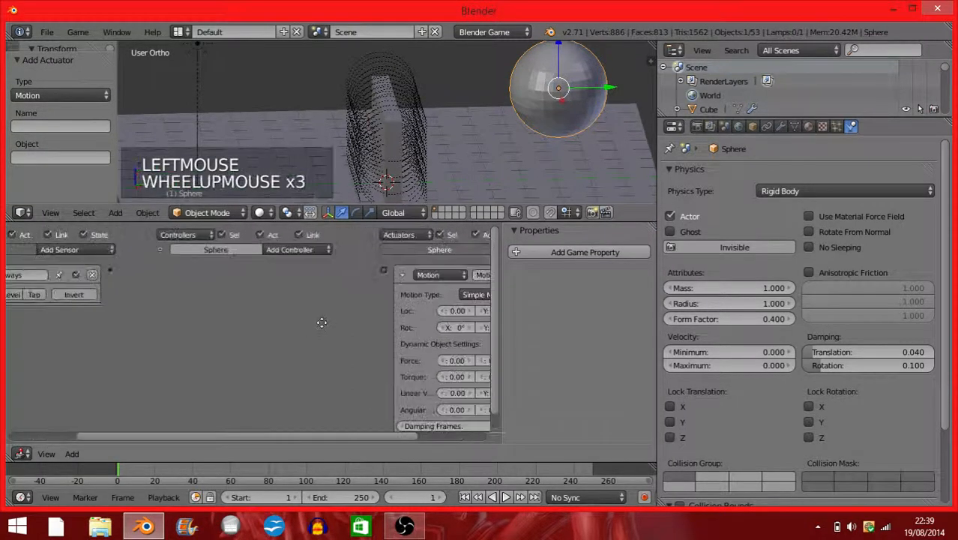
middle_click_drag(320, 320, 162, 271)
scroll(250, 333, "up", 2)
middle_click_drag(251, 339, 83, 279)
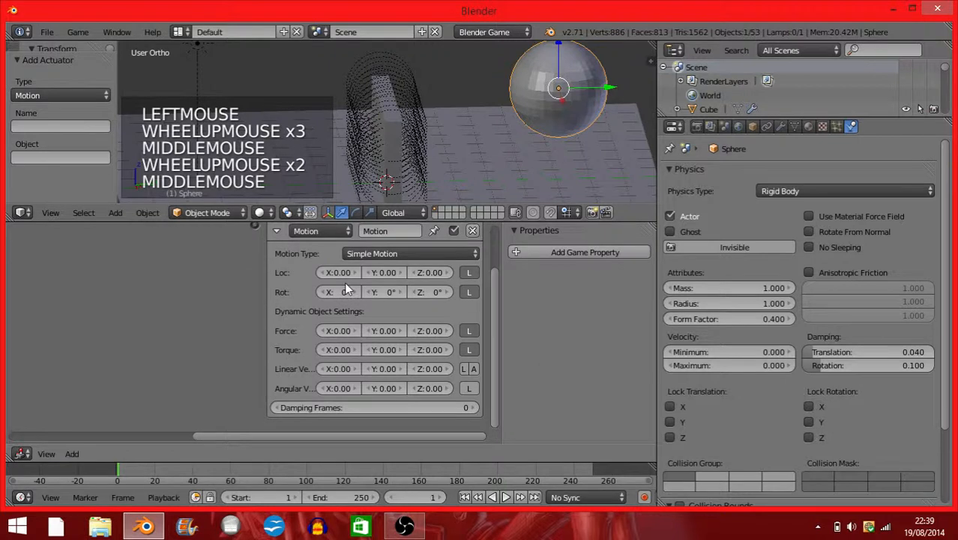
left_click(384, 272)
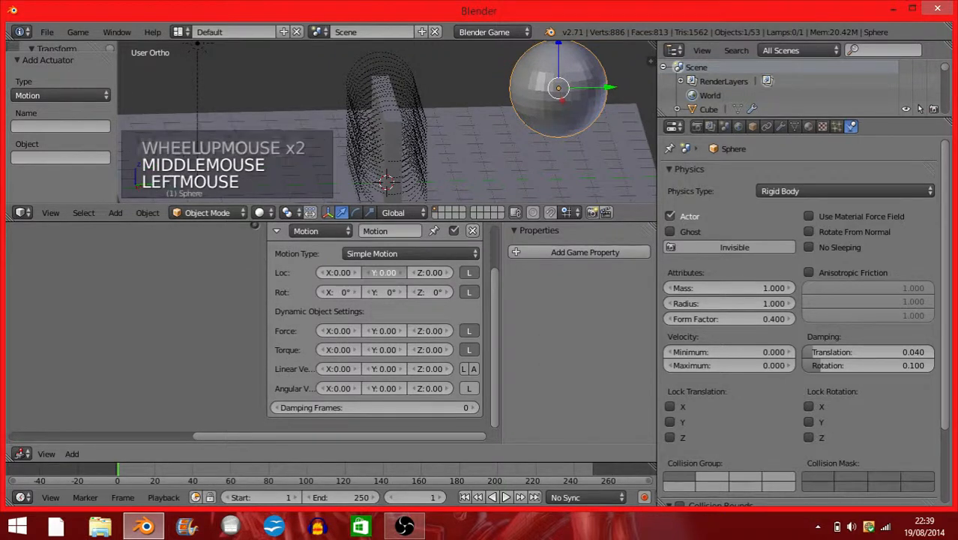
left_click_drag(379, 272, 385, 272)
left_click(378, 272)
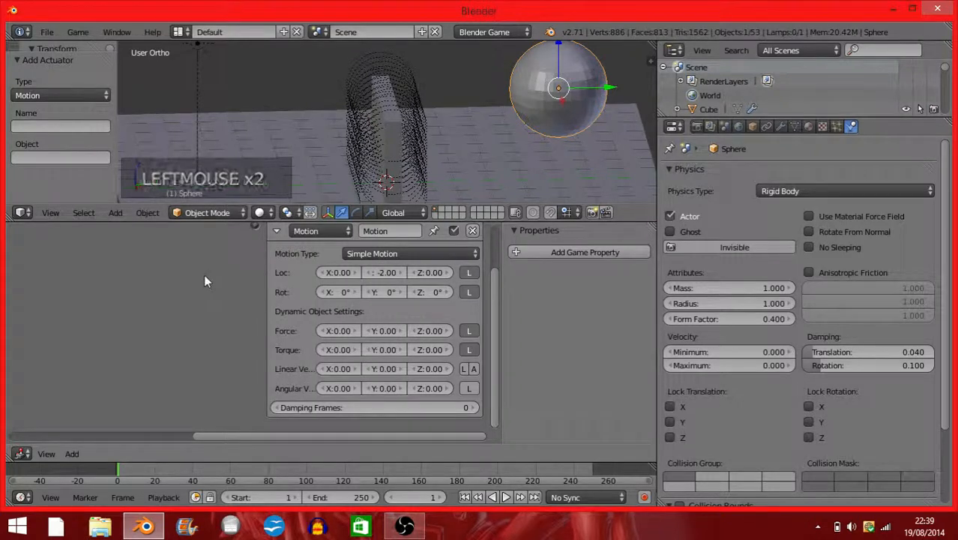
Link the Always sensor to the Motion actuator through an And controller, and test-run the game.
scroll(204, 274, "down", 2)
middle_click_drag(204, 274, 97, 256)
left_click_drag(98, 258, 372, 258)
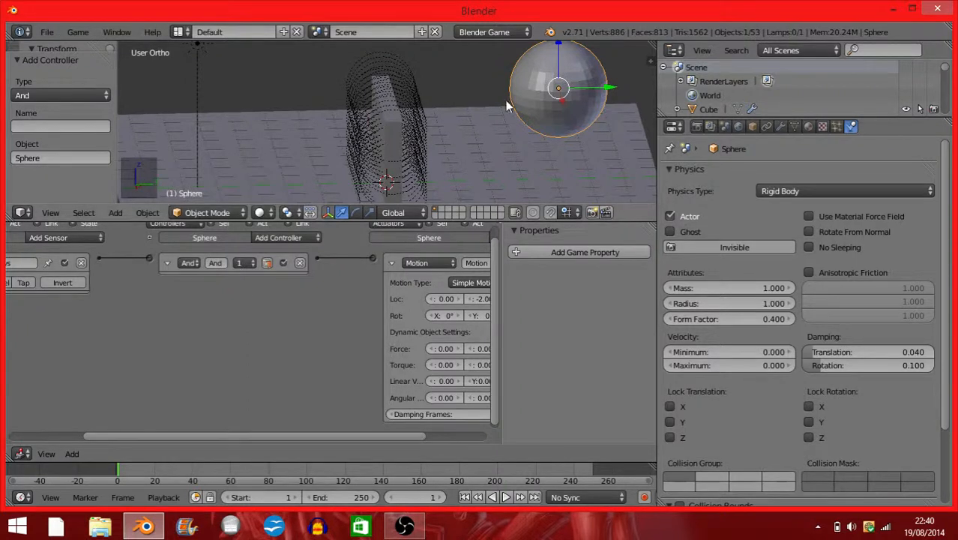
key("p")
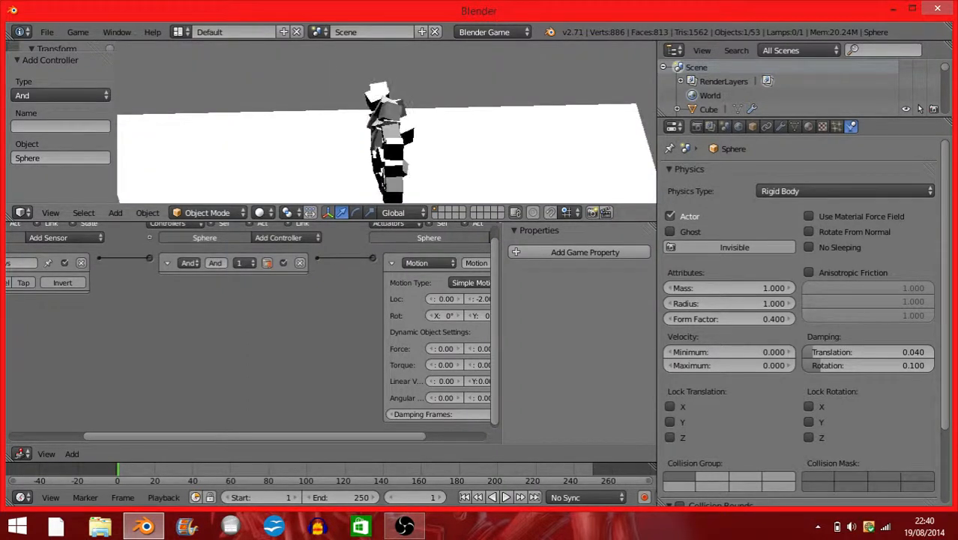
key("Escape")
Set the Motion actuator's Loc Y to -0.5.
middle_click_drag(331, 336, 246, 332)
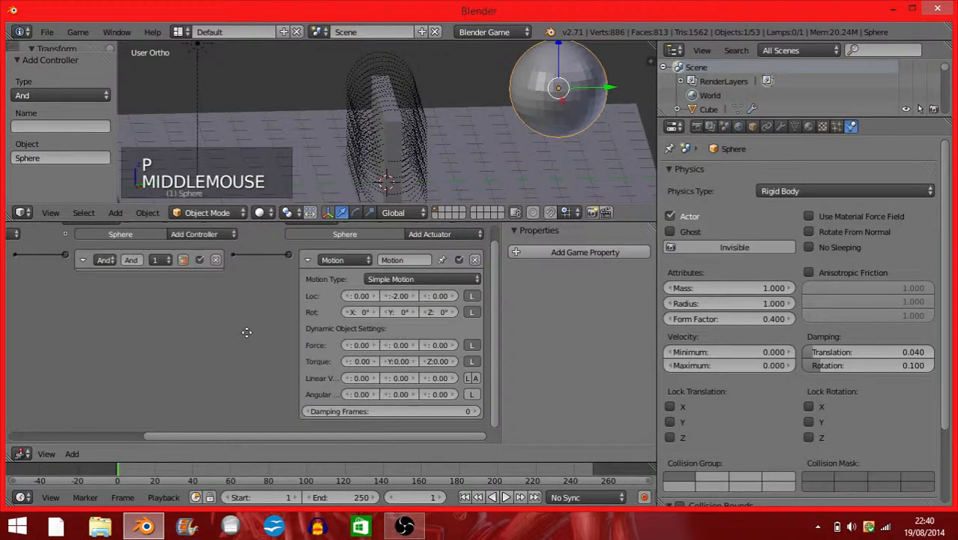
left_click(403, 297)
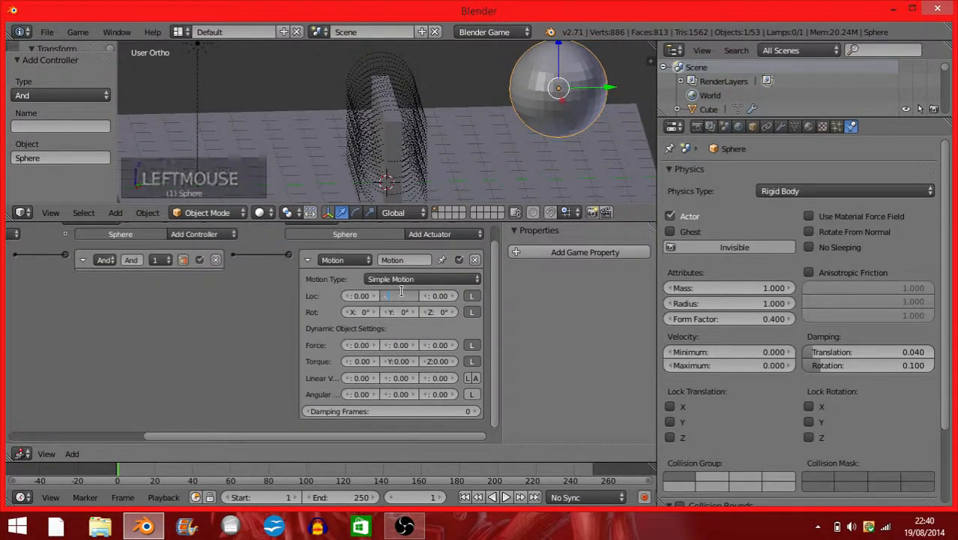
type("-0.5")
key("Return")
Move the sphere about 3.988 units farther from the wall along Y, and test-run the game.
scroll(495, 120, "down", 4)
left_click_drag(519, 108, 581, 108)
key("p")
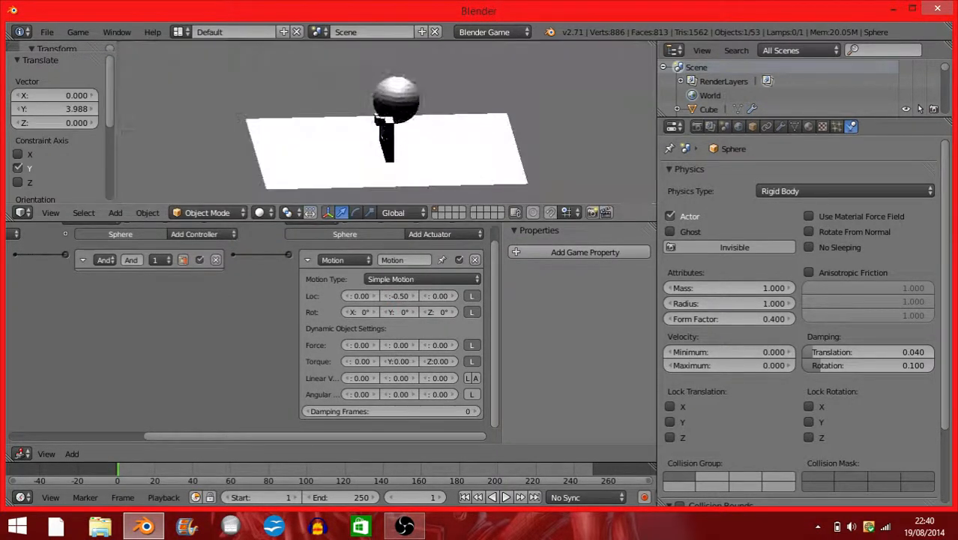
key("Escape")
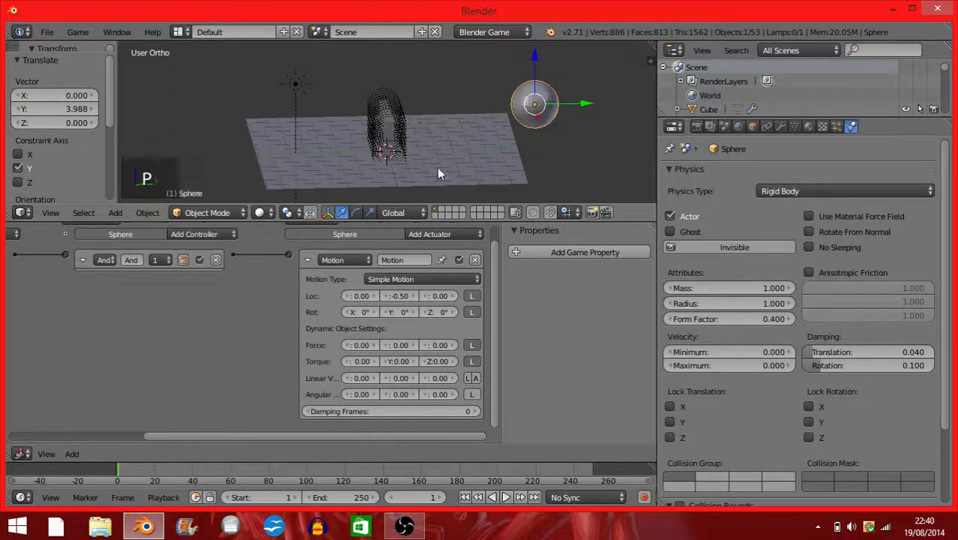
Reset the Motion actuator's Loc Y to 0.00.
scroll(438, 173, "up", 3)
scroll(439, 173, "down", 1)
scroll(338, 311, "up", 2)
middle_click_drag(338, 311, 313, 228)
scroll(382, 289, "up", 3)
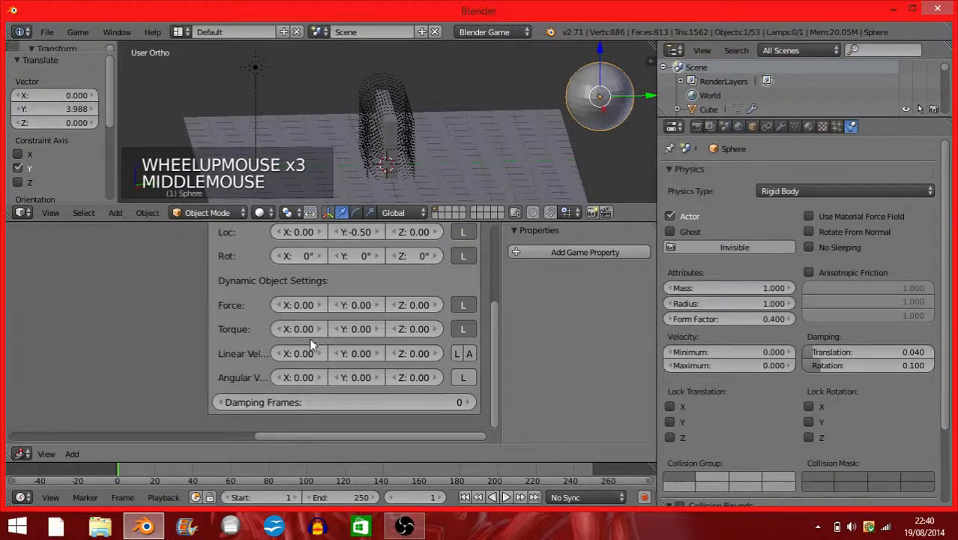
scroll(330, 307, "down", 1)
middle_click_drag(348, 273, 371, 262)
left_click(374, 259)
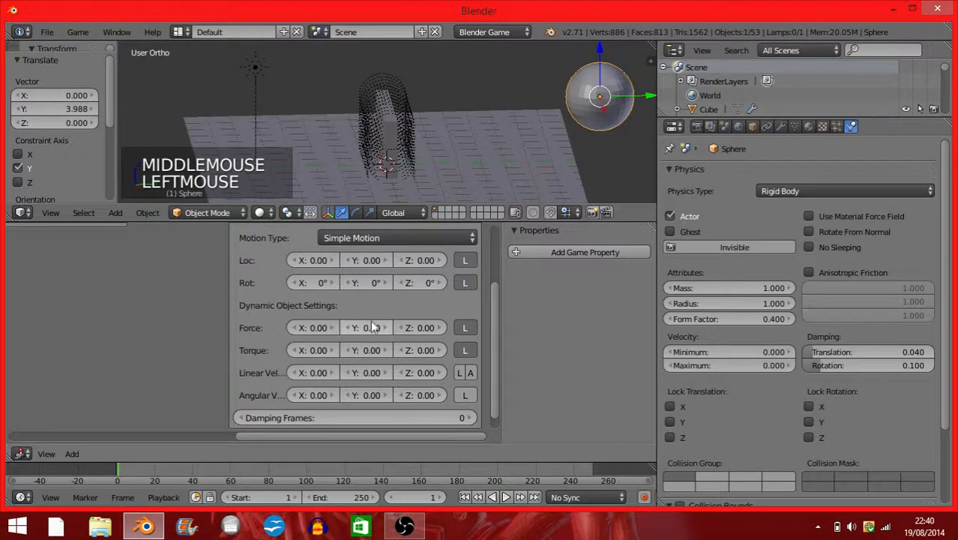
Set the Motion actuator's Linear Velocity Y to -2.00 and test-run the game.
middle_click_drag(356, 379, 368, 360)
left_click(372, 360)
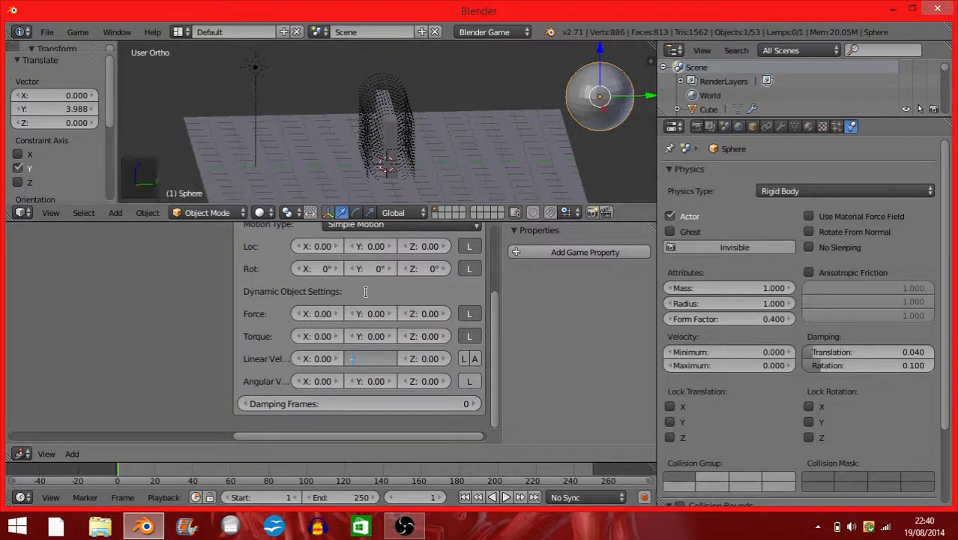
key("p")
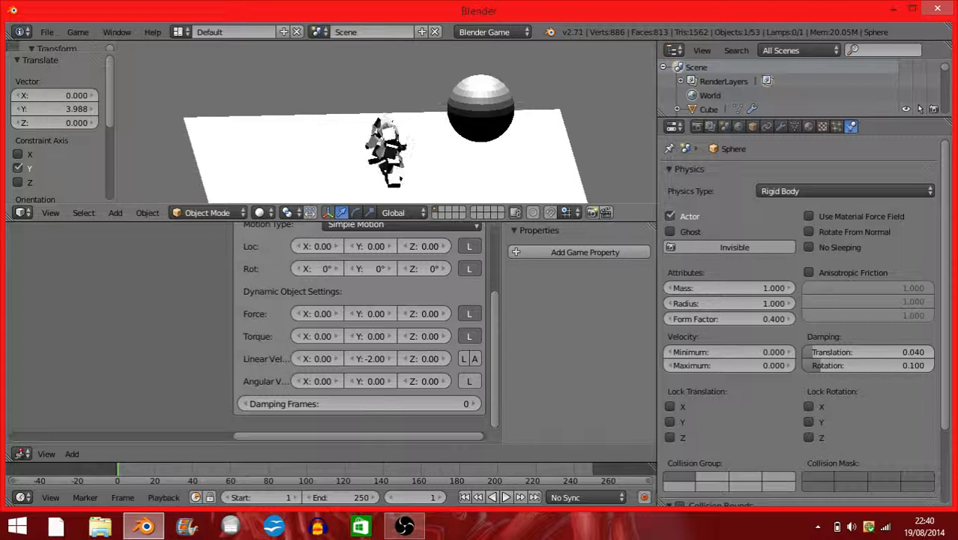
key("Escape")
Move the sphere about 3.814 units back toward the wall along Y, and run and stop the game.
left_click_drag(625, 96, 538, 102)
key("p")
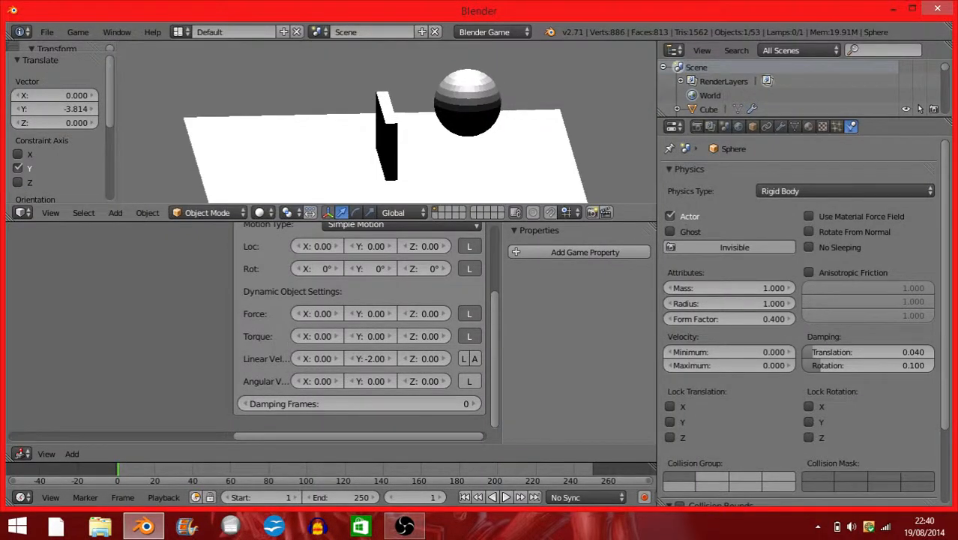
key("Escape")
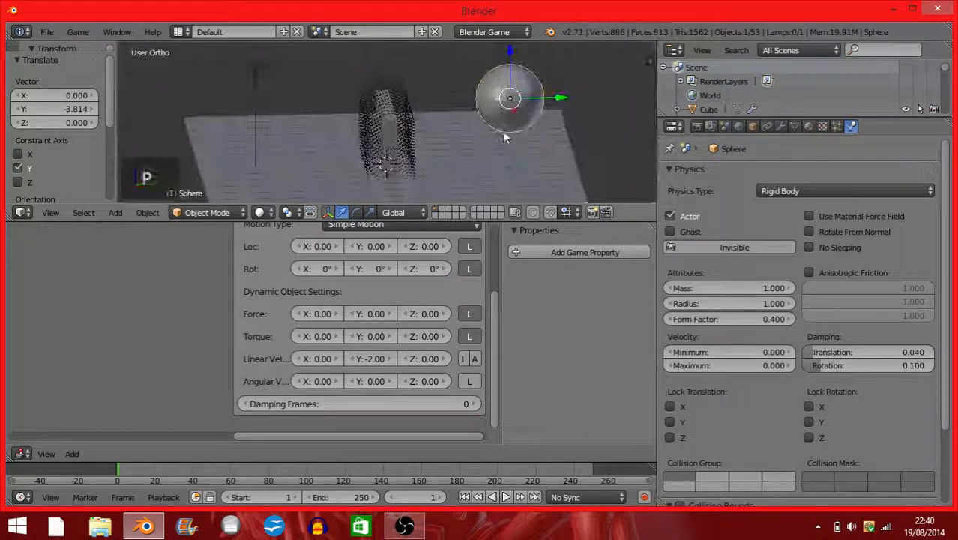
Select the ground plane and enter Edit Mode.
middle_click_drag(559, 101, 454, 139)
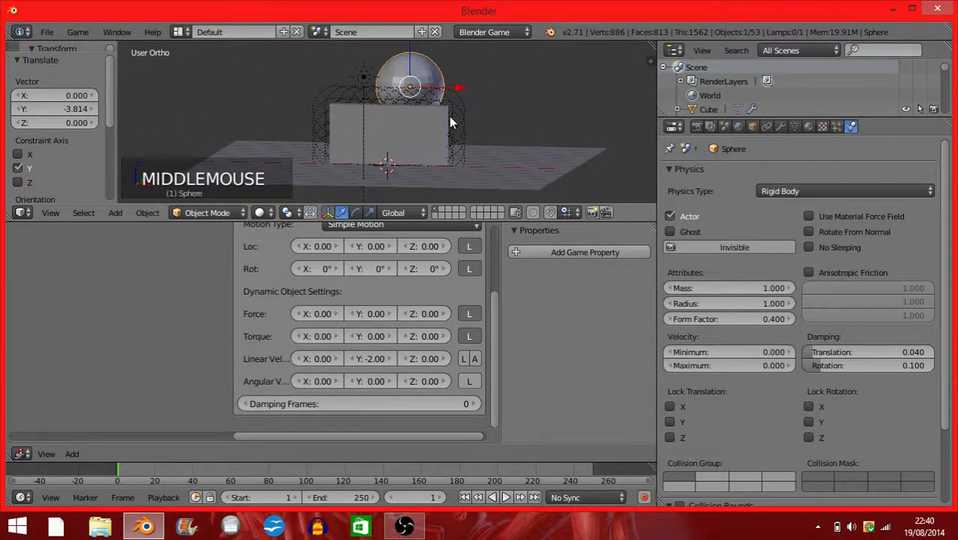
middle_click_drag(359, 146, 375, 120)
middle_click_drag(419, 152, 389, 160)
key("space")
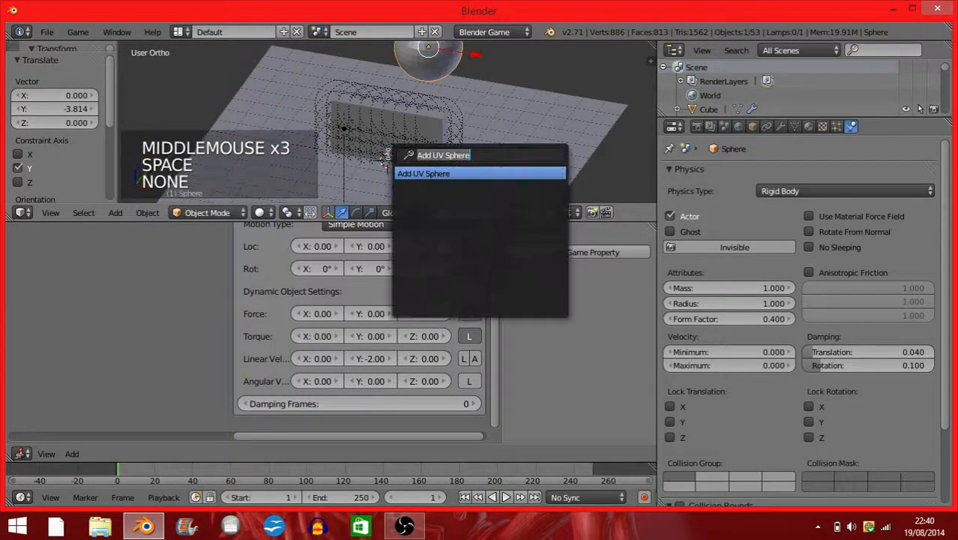
right_click(288, 103)
scroll(287, 103, "down", 1)
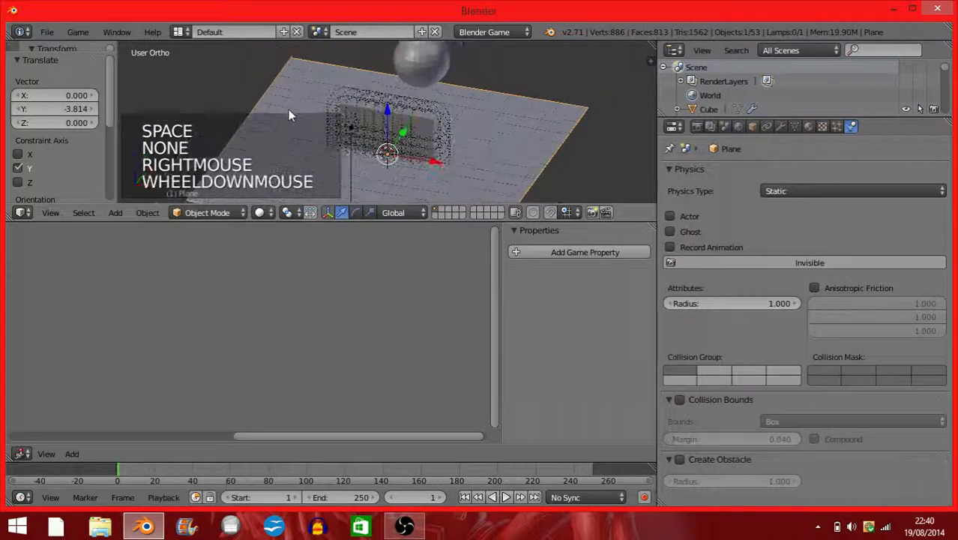
key("Tab")
Merge the Logic Editor area back into the 3D view and switch to the top view.
left_click(70, 172)
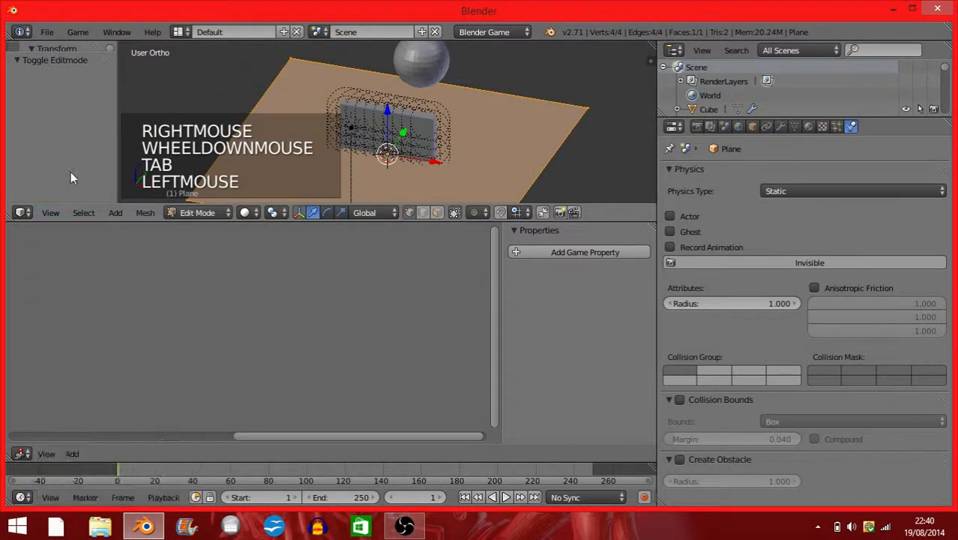
left_click_drag(15, 218, 26, 446)
left_click(50, 452)
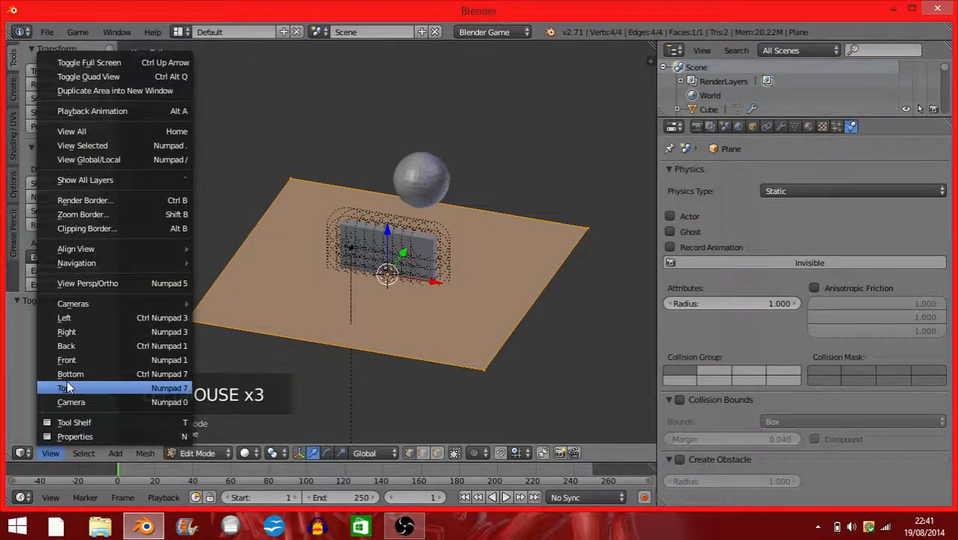
left_click(41, 385)
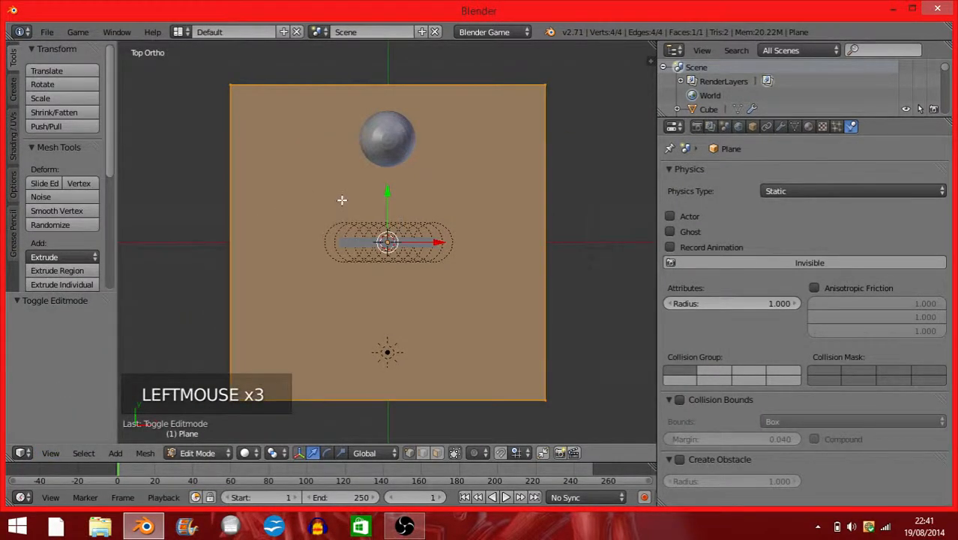
Loop-cut the ground plane parallel to the Y axis, sliding the cut to the wall's negative X end.
key("a")
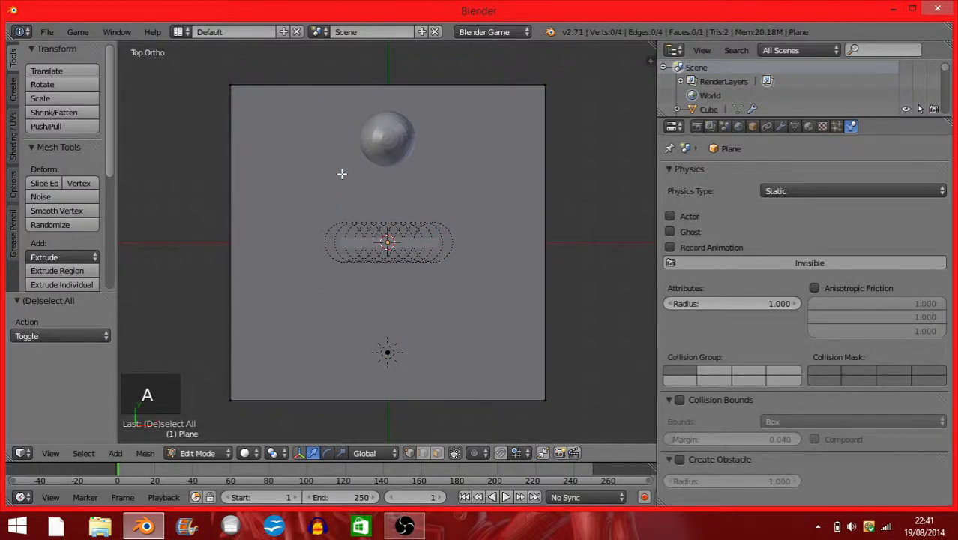
key("ctrl+r")
left_click(388, 83)
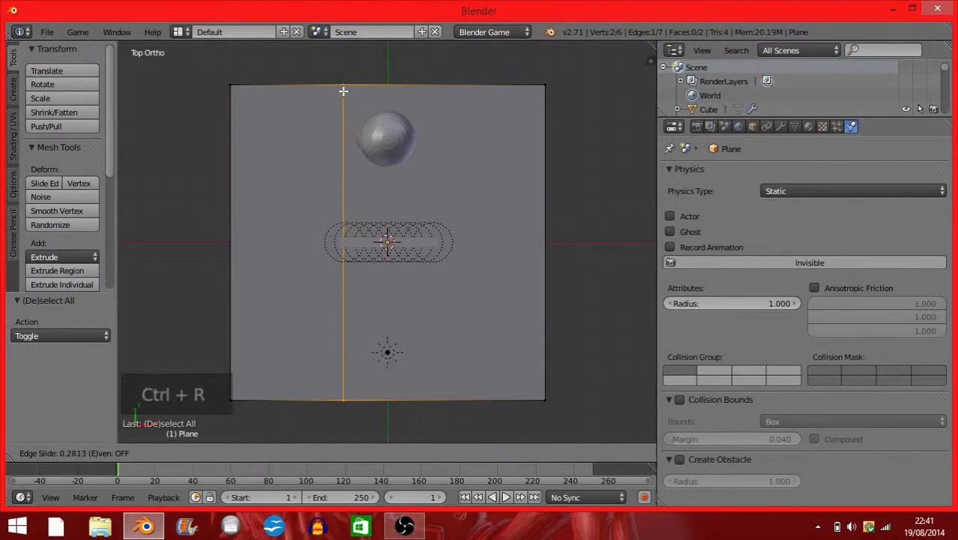
left_click(339, 90)
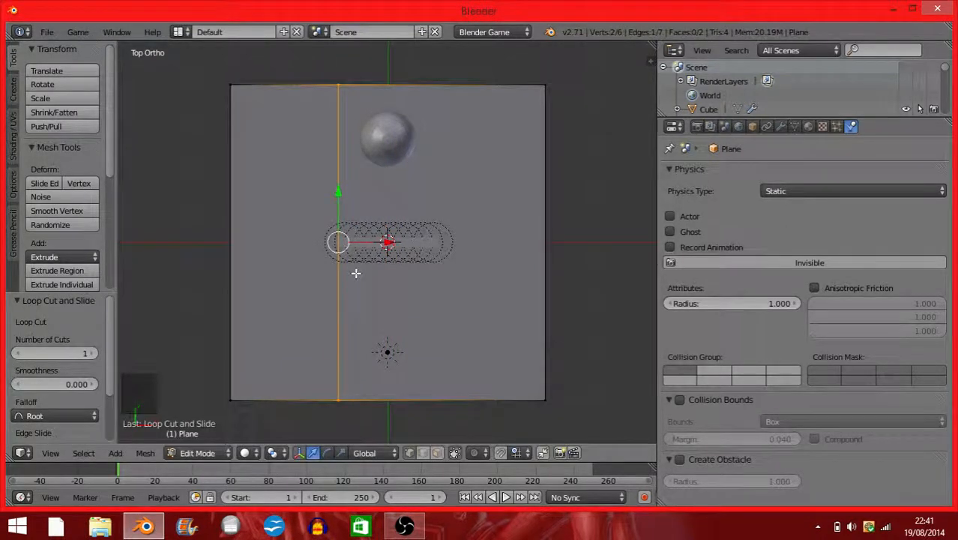
scroll(355, 272, "up", 6)
middle_click_drag(355, 272, 413, 216, "shift")
scroll(413, 216, "up", 7)
scroll(429, 180, "down", 3)
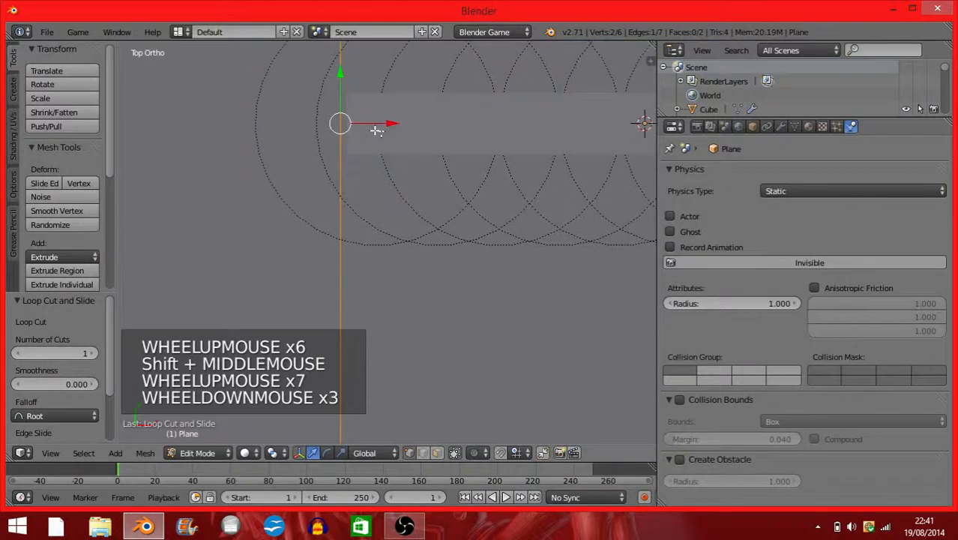
scroll(476, 140, "down", 10)
middle_click_drag(476, 140, 445, 152, "shift")
Add a second loop cut parallel to the Y axis at the wall's positive X end.
key("a")
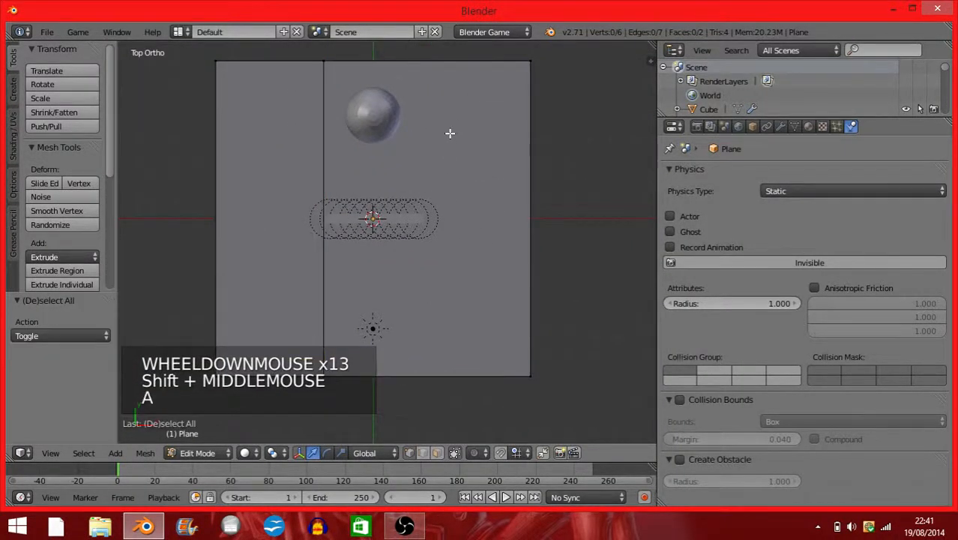
key("ctrl+r")
left_click(448, 68)
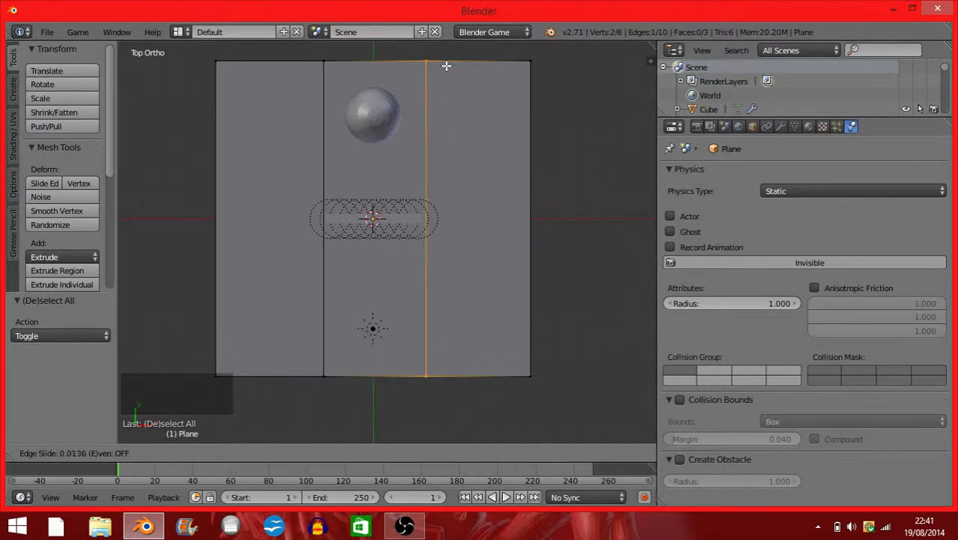
left_click(446, 66)
Loop-cut the ground plane parallel to the X axis, sliding the cut slightly to the negative Y side of the wall's centre.
key("a")
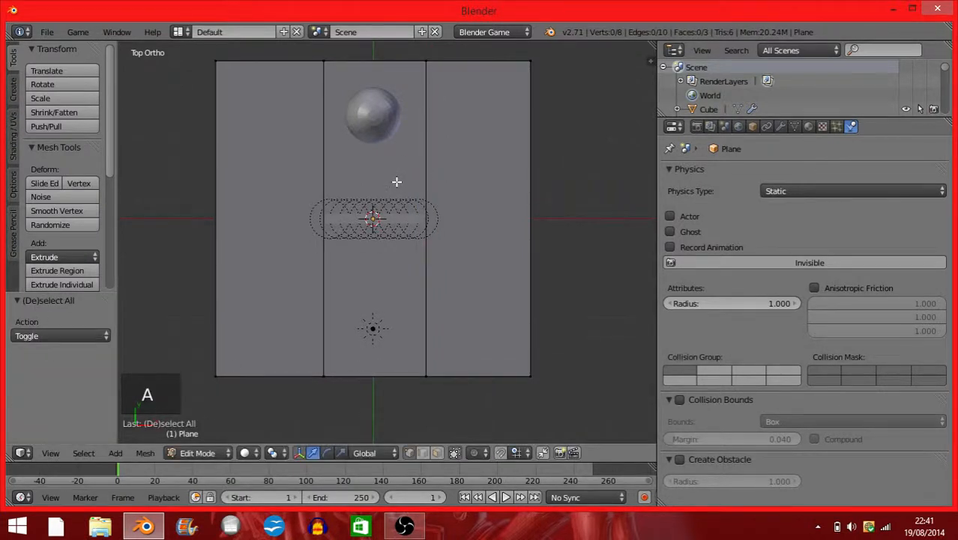
key("ctrl+r")
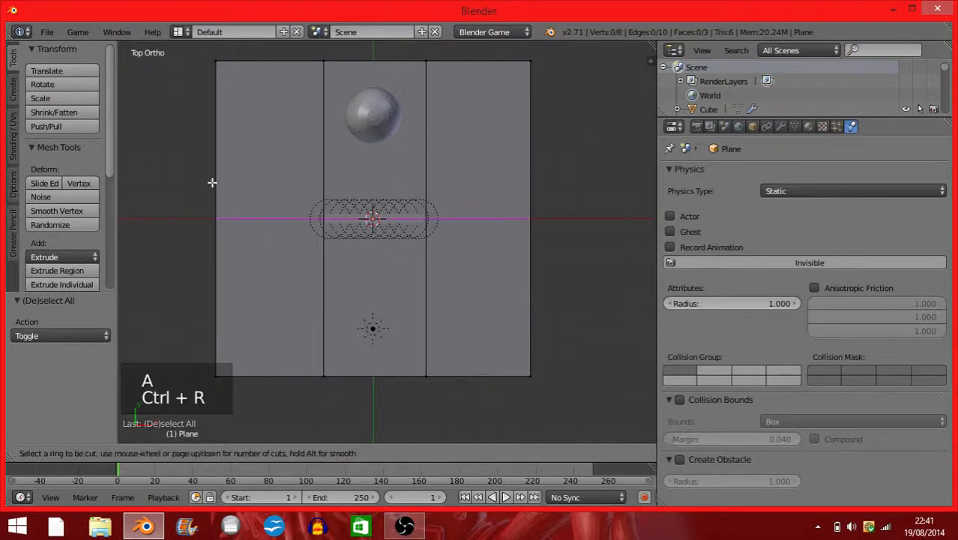
left_click(213, 200)
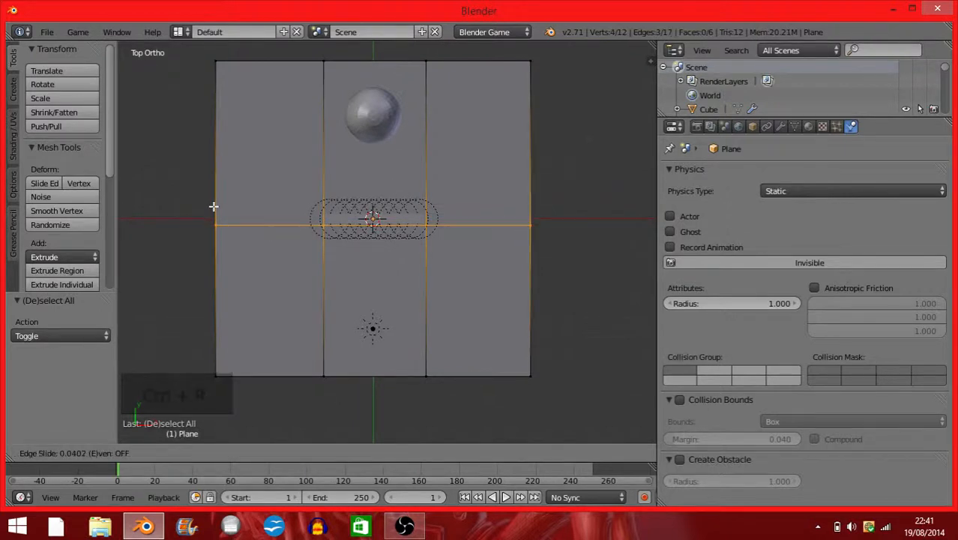
left_click(214, 206)
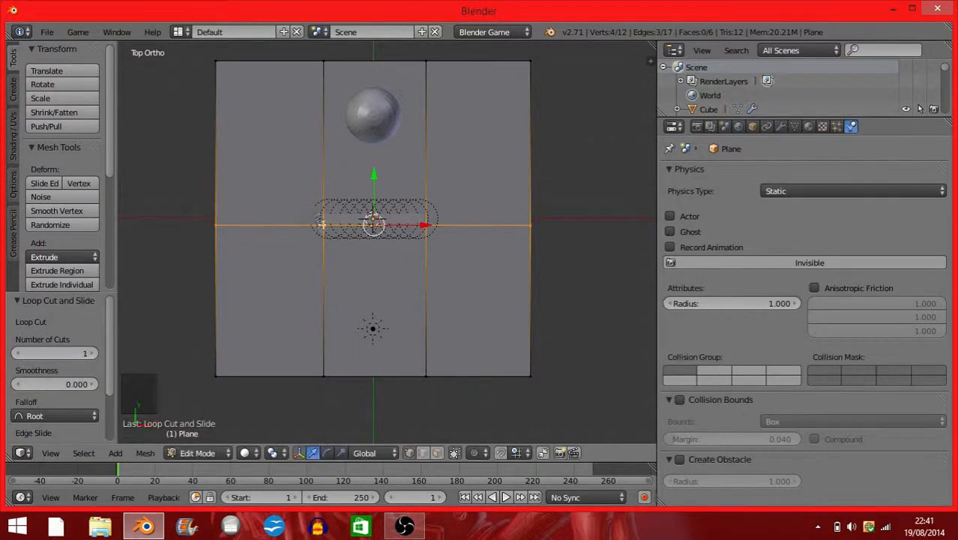
scroll(339, 288, "up", 1)
scroll(338, 287, "down", 1)
Extrude the plane's two outer faces on the positive Y side upward about 1.6 units and return to Object Mode.
left_click(436, 453)
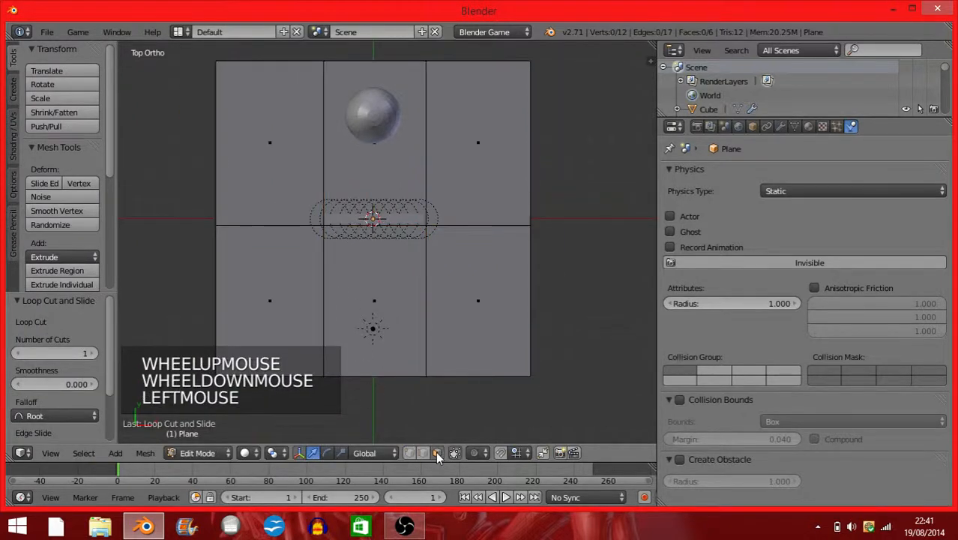
right_click(476, 139)
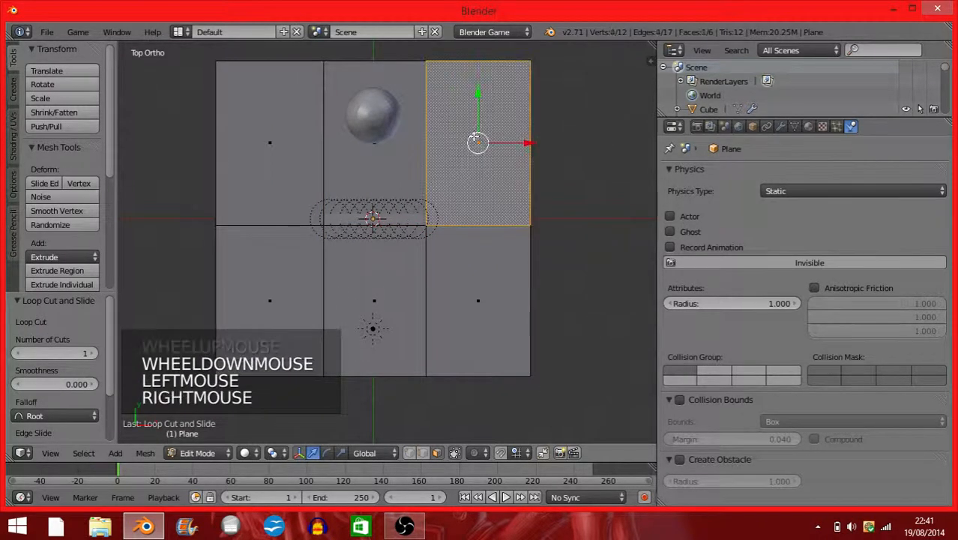
right_click(292, 138, "shift")
middle_click_drag(342, 157, 321, 127)
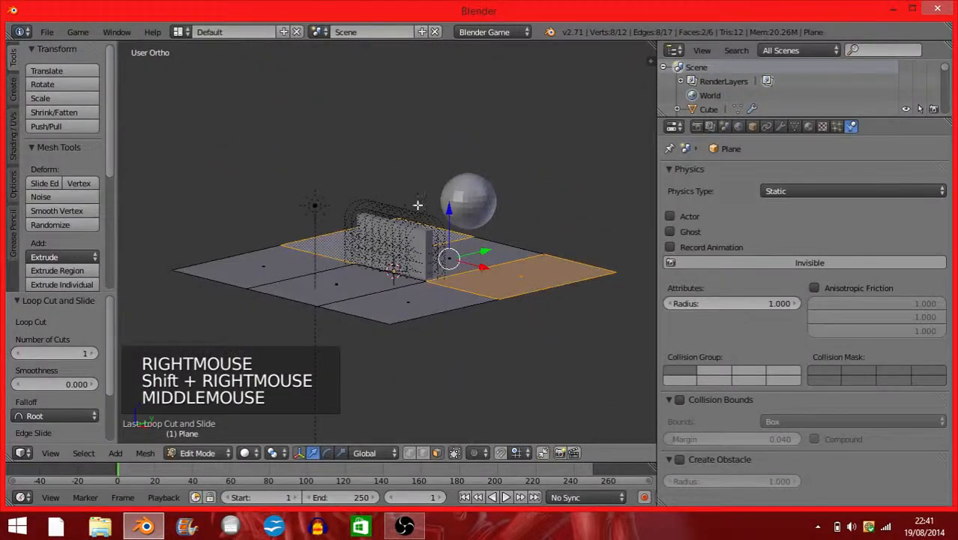
key("e")
key("e")
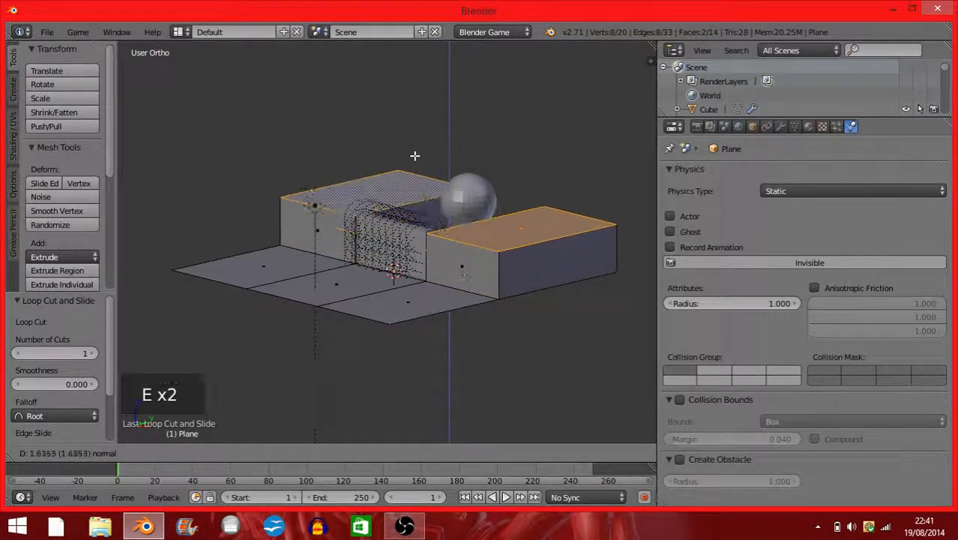
left_click(416, 153)
middle_click_drag(420, 202, 443, 218)
scroll(465, 208, "up", 3)
key("Tab")
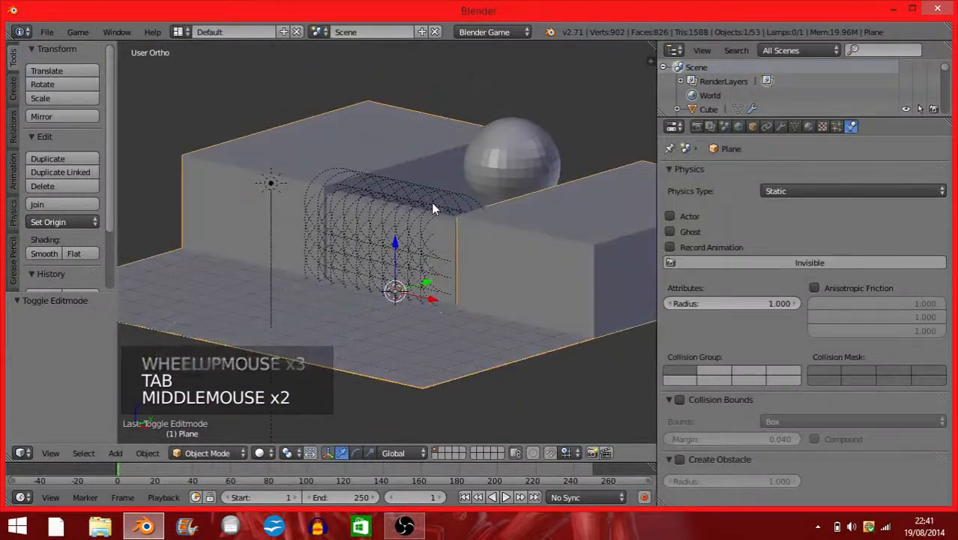
Run the game to test the sphere hitting the wall between the raised blocks, and stop it.
key("p")
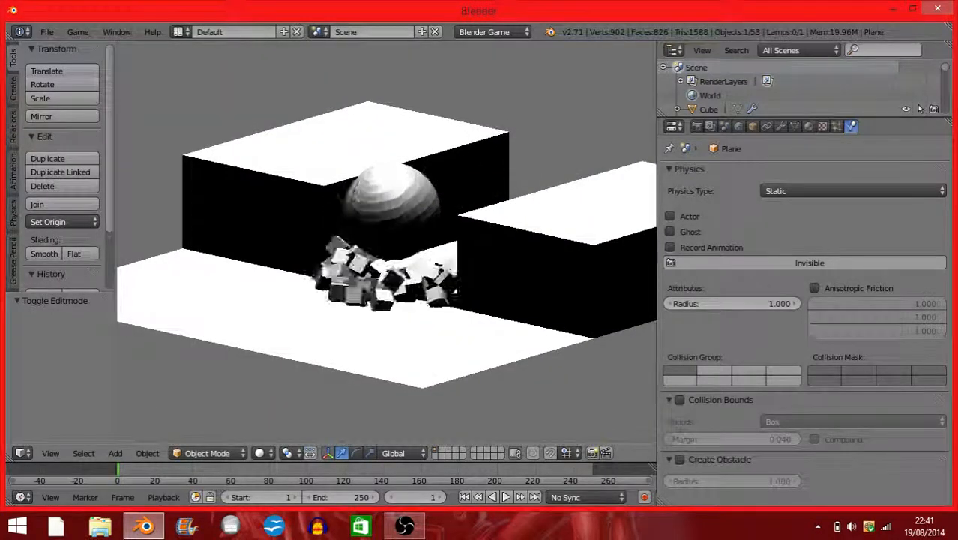
key("Escape")
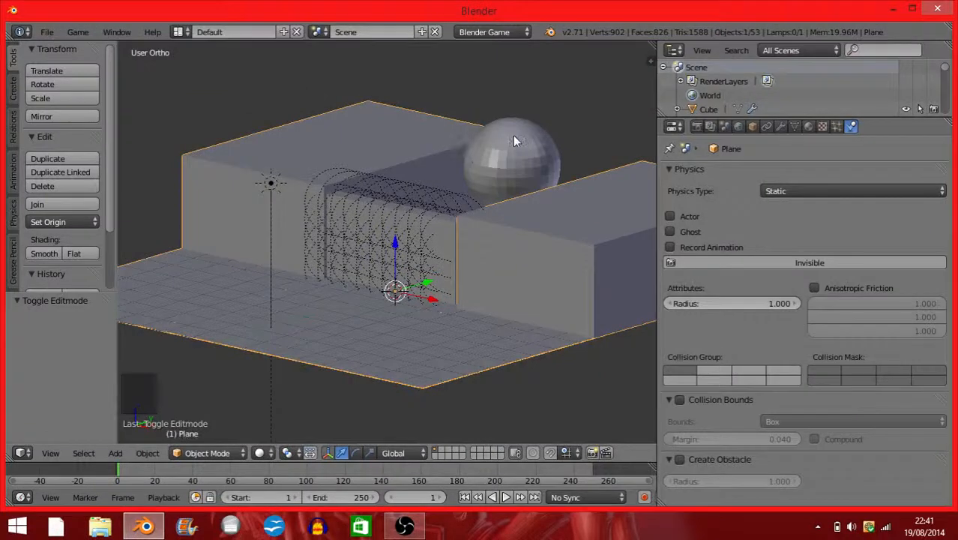
Raise the sphere about 1.1 units along the Z axis.
right_click(514, 143)
mouse_move(514, 143)
middle_mouse_down()
mouse_move(533, 155)
mouse_move(519, 150)
middle_mouse_up()
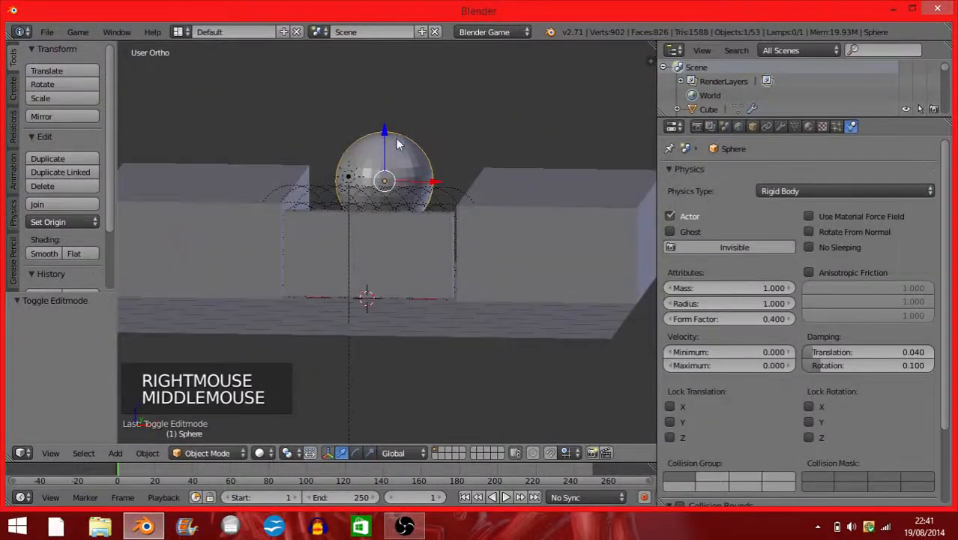
middle_click_drag(459, 201, 454, 144)
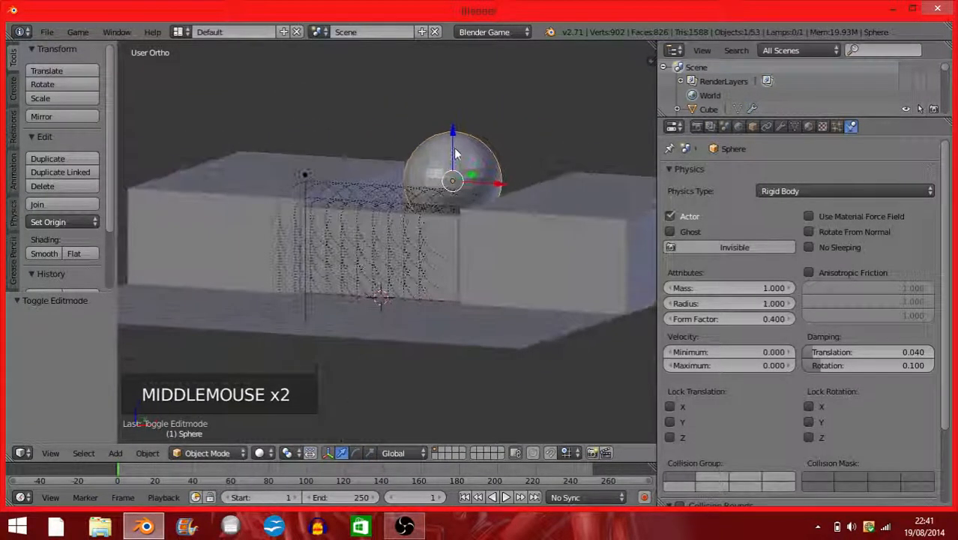
left_click_drag(450, 120, 452, 90)
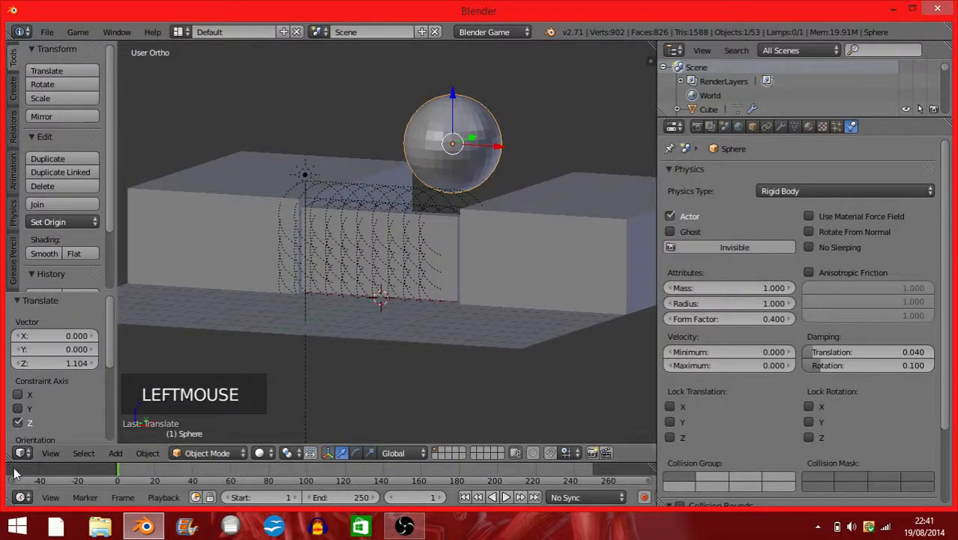
Split off a Logic Editor below the 3D view and set the sphere's Motion actuator Z linear velocity to -0.50.
left_click_drag(7, 457, 19, 300)
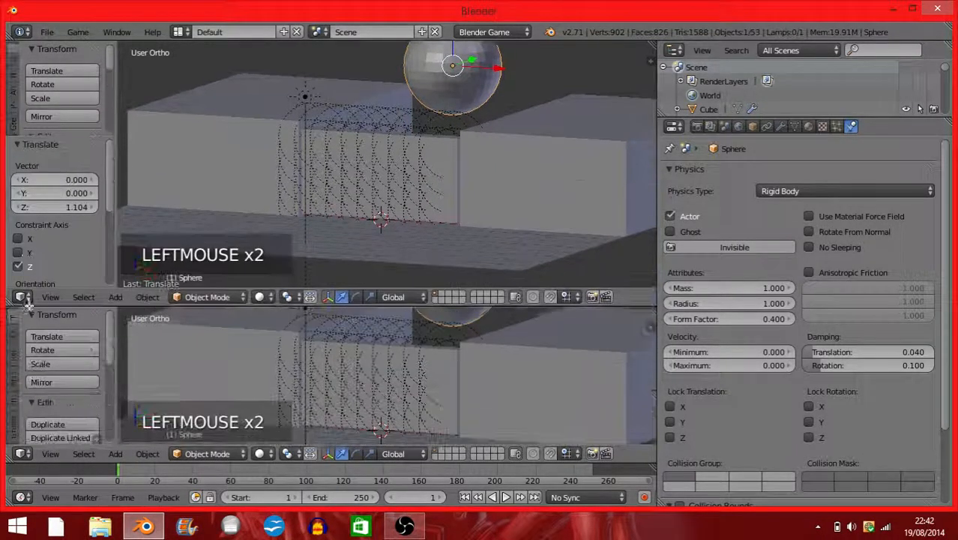
left_click(21, 454)
left_click(60, 263)
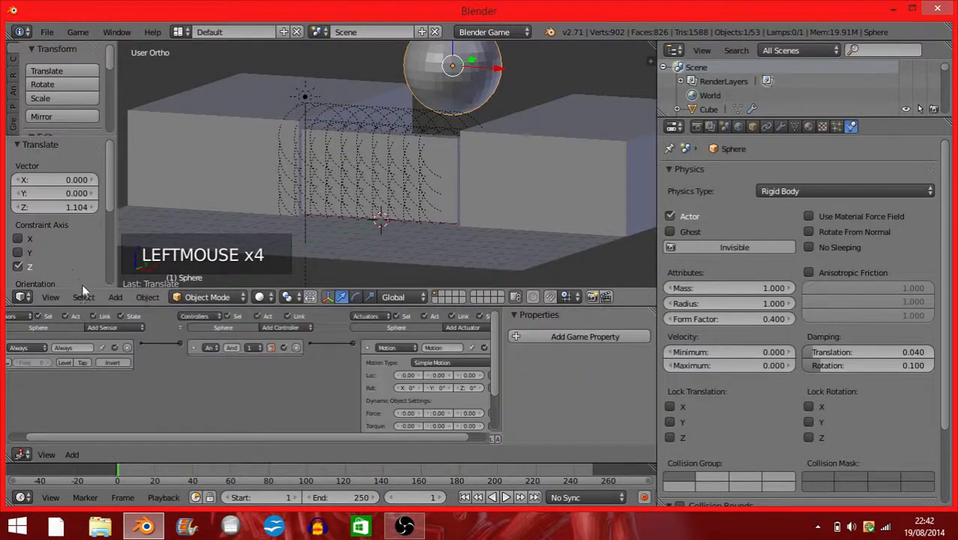
scroll(319, 383, "up", 2)
middle_click_drag(319, 382, 156, 473)
scroll(245, 372, "up", 3)
left_click(422, 371)
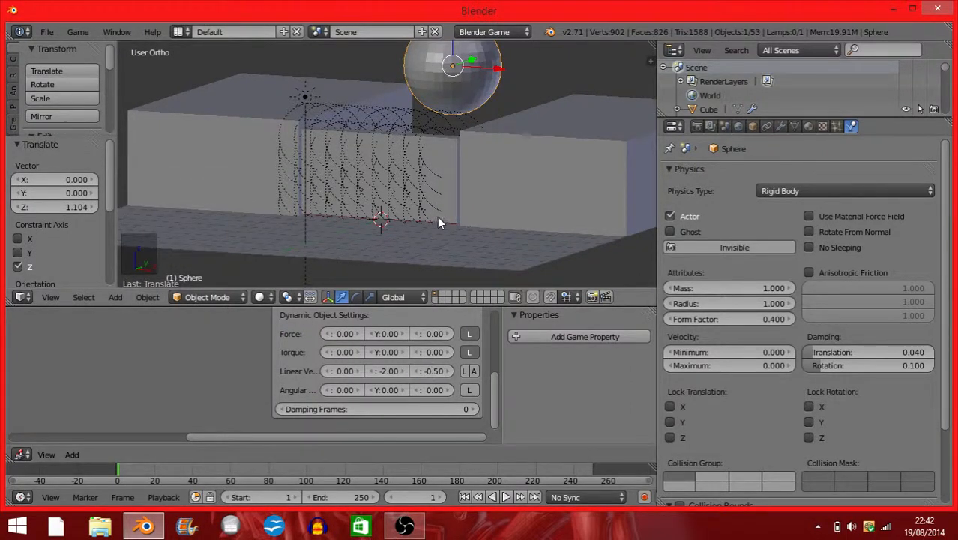
Run the game to test the raised sphere's impact on the wall, and stop it.
key("p")
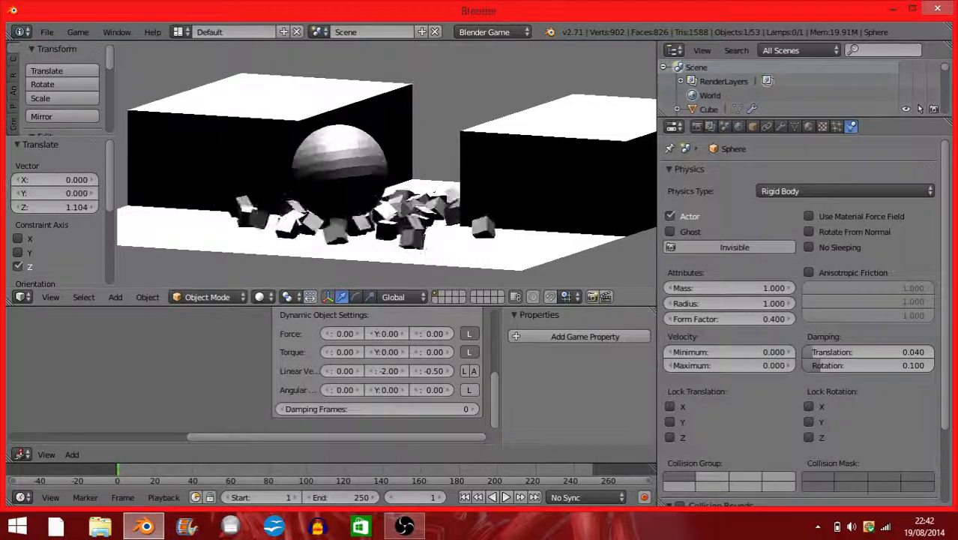
key("Escape")
Merge the Logic Editor area back into the 3D view and delete the sphere.
middle_click_drag(436, 102, 453, 116)
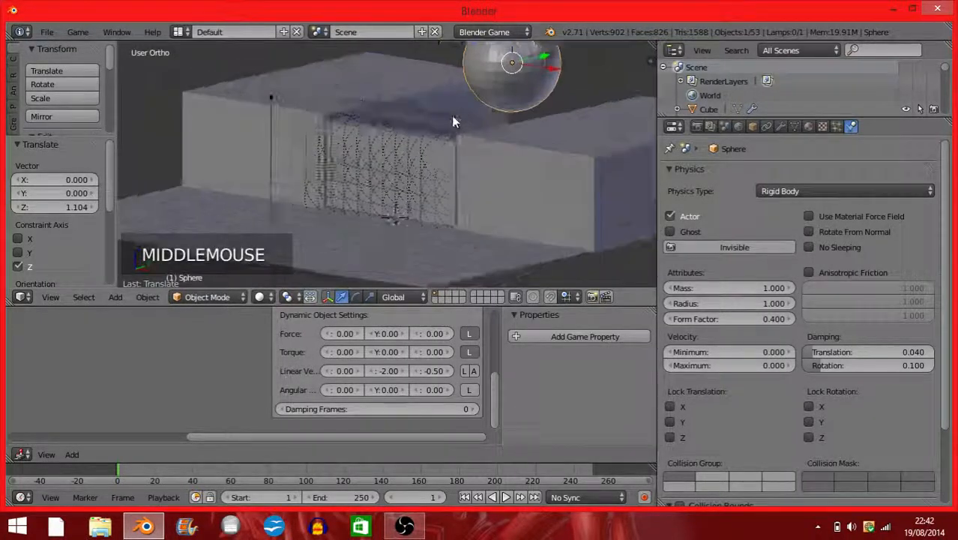
scroll(454, 116, "down", 3)
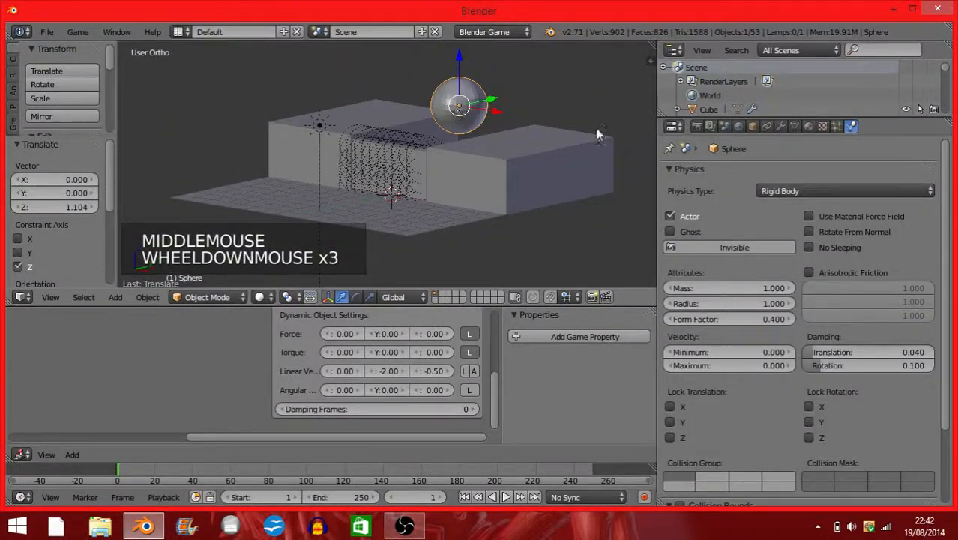
middle_click_drag(597, 135, 570, 139)
left_click_drag(9, 303, 60, 352)
middle_click_drag(381, 305, 287, 293)
scroll(410, 262, "up", 4)
scroll(419, 266, "down", 1)
middle_click_drag(419, 266, 241, 270, "shift")
key("x")
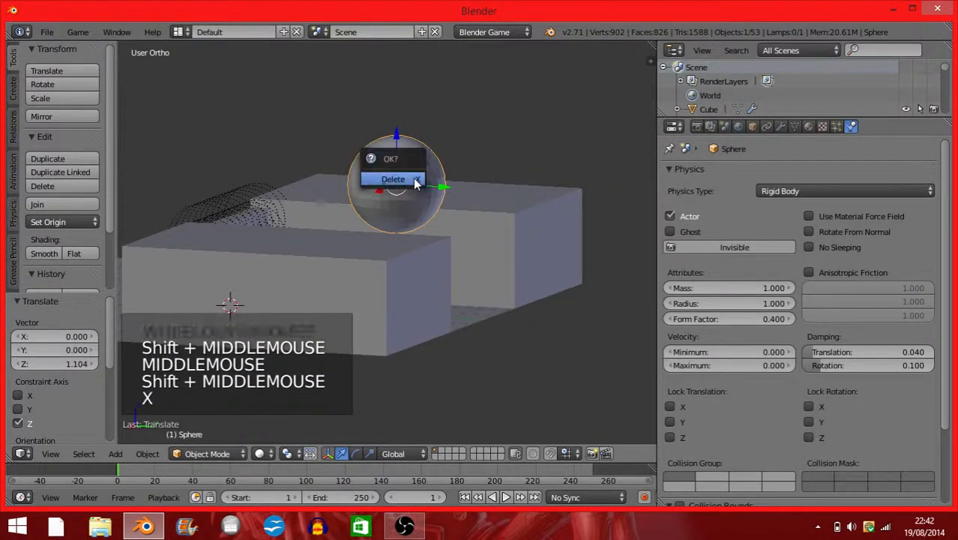
left_click(416, 184)
Add a cone and raise it about 4.5 units along the Z axis above the wall.
middle_click_drag(368, 218, 359, 248)
key("space")
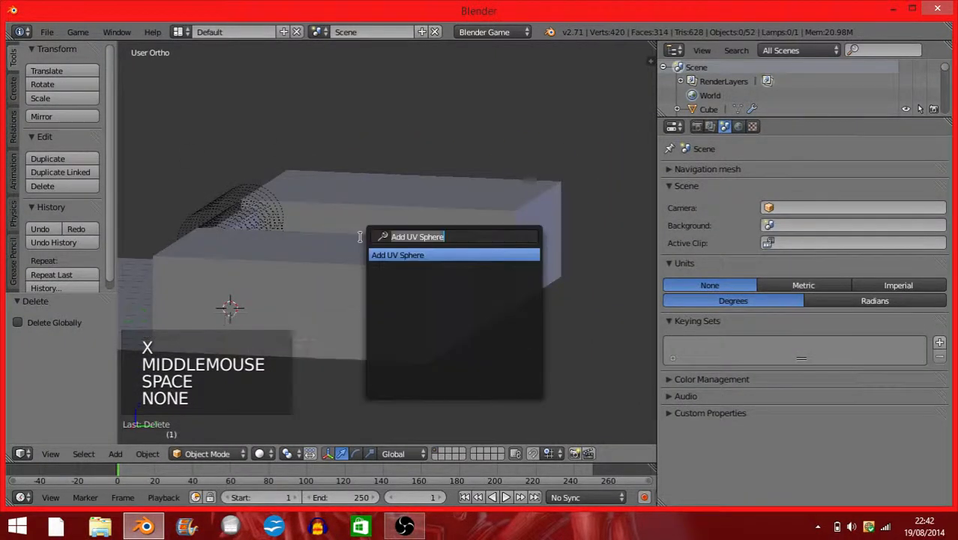
type("add c")
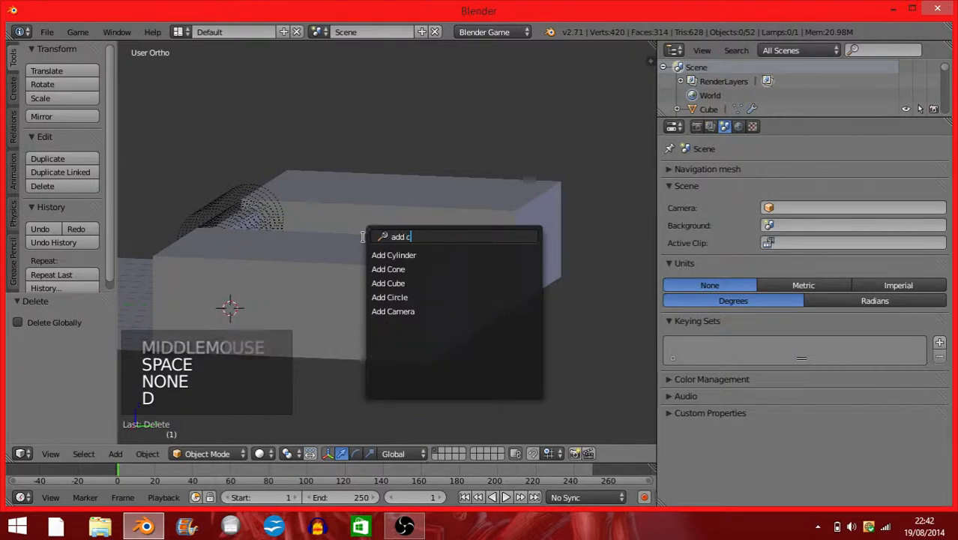
left_click(398, 269)
scroll(296, 272, "down", 4)
middle_click_drag(296, 272, 406, 281)
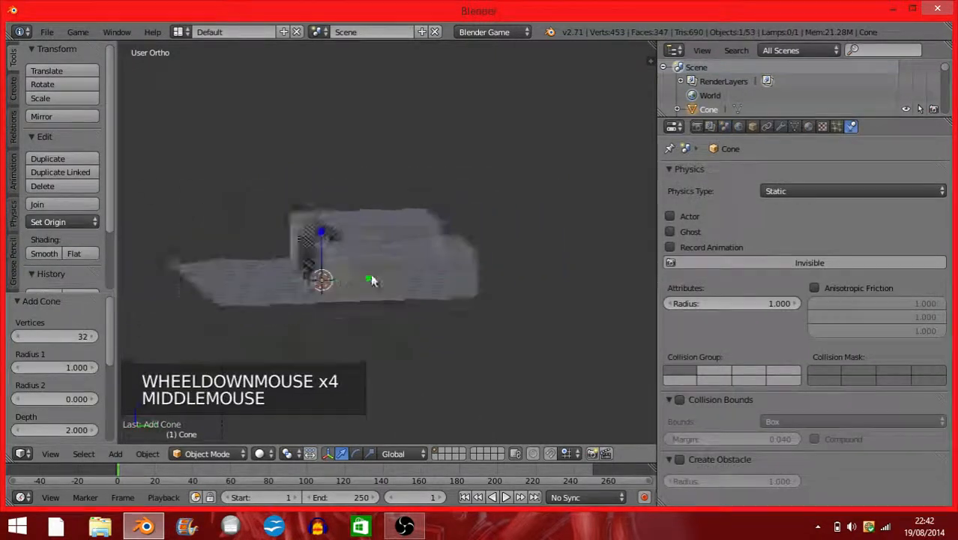
scroll(407, 280, "up", 3)
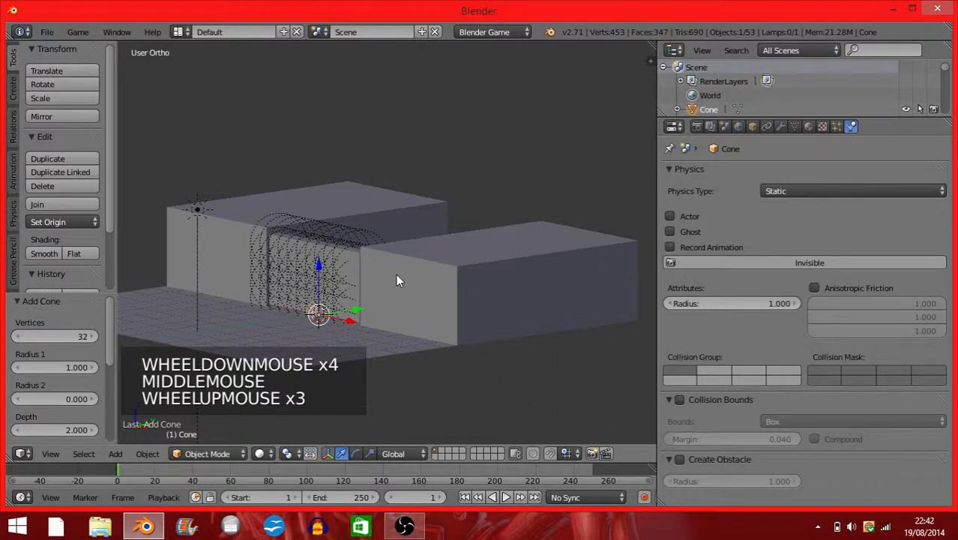
left_click_drag(318, 266, 325, 152)
scroll(386, 182, "up", 1)
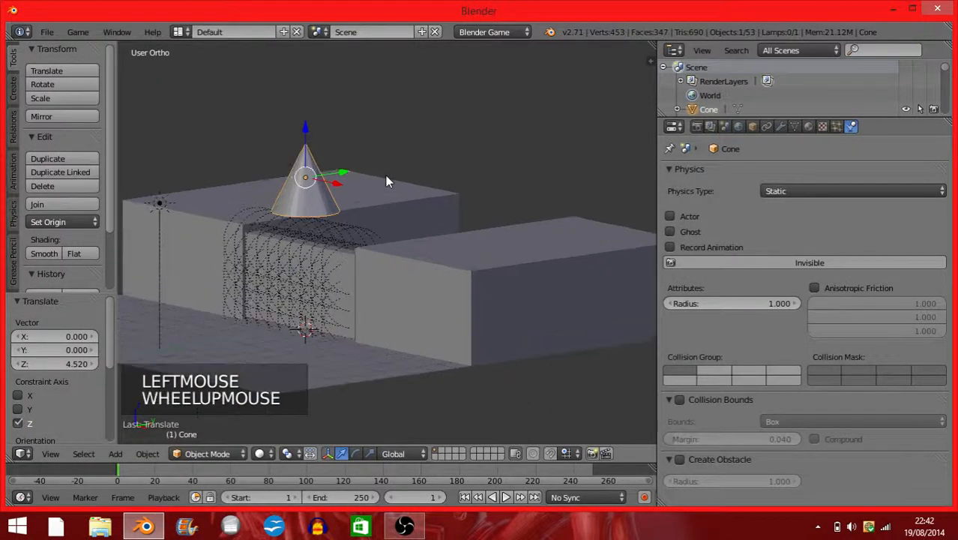
Rotate the cone 180° about the X axis so that its tip points down.
key("r")
key("x")
type("180")
key("Return")
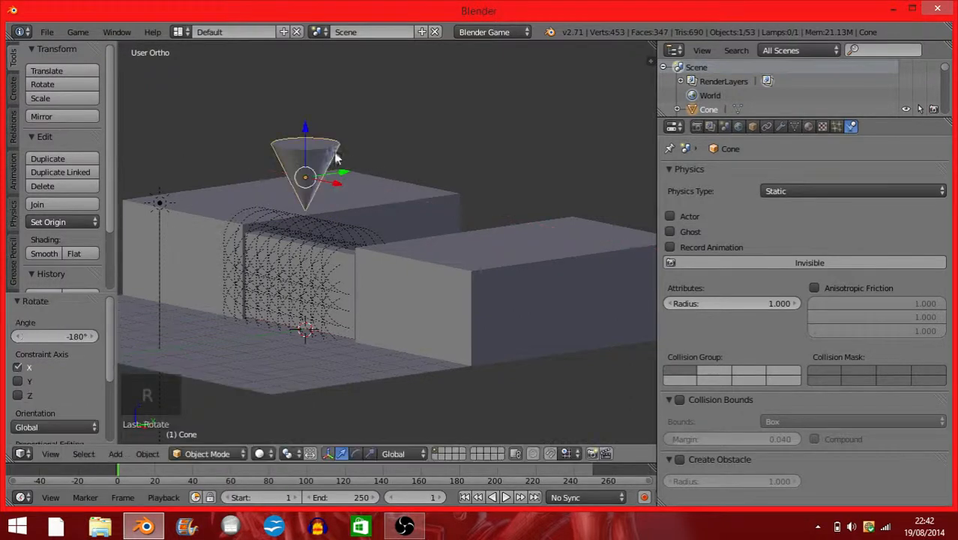
Lower the cone and move it about 4.1 units along Y between the blocks, scaling it up by about 1.36.
left_click_drag(304, 135, 306, 216)
left_click_drag(338, 251, 437, 215)
middle_click_drag(436, 216, 488, 233)
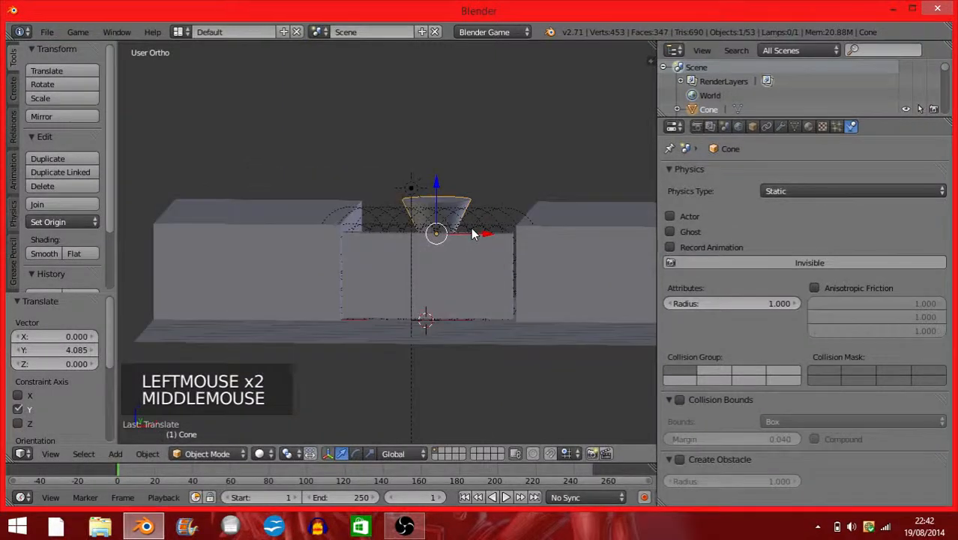
key("s")
left_click(489, 235)
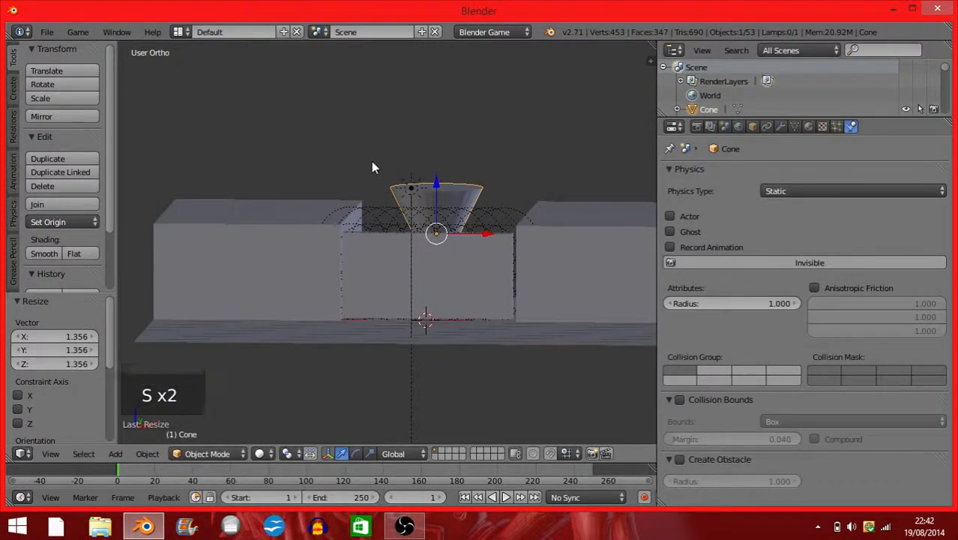
key("r")
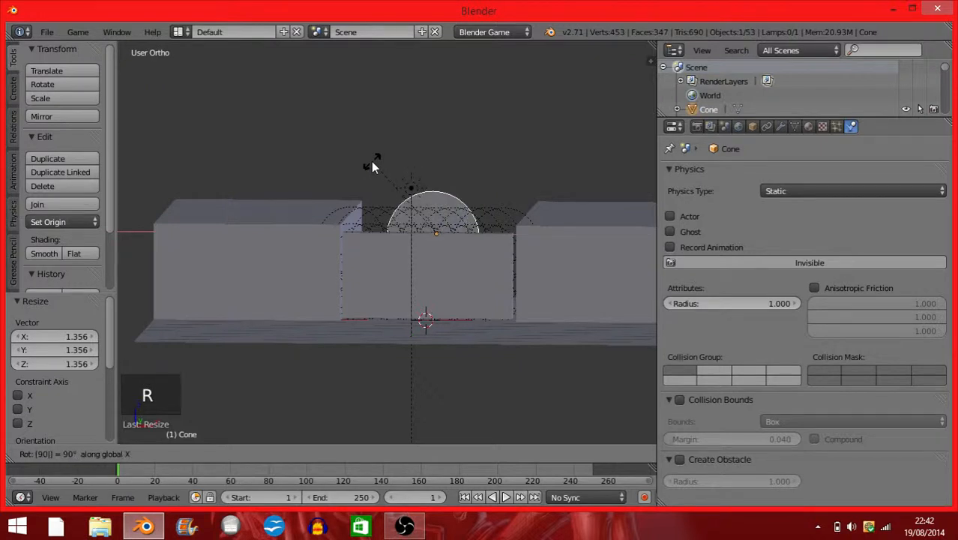
middle_click(484, 255)
middle_click_drag(485, 263, 336, 186)
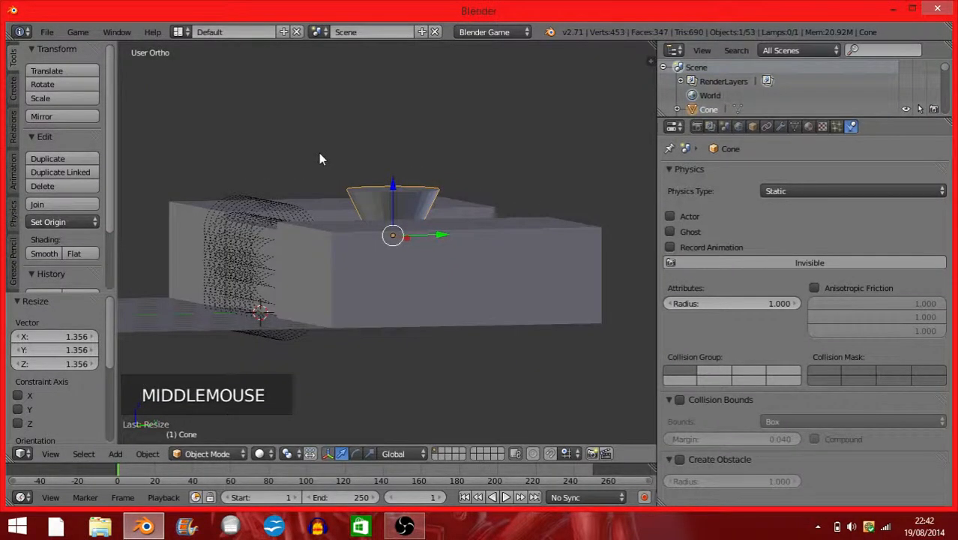
key("r")
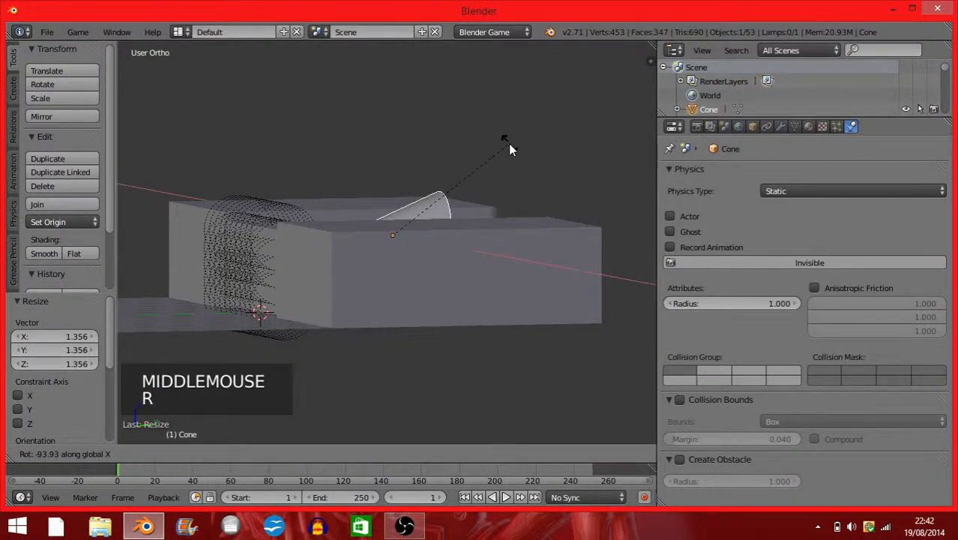
right_click(508, 143)
Split off an area below the 3D view and make it a Logic Editor for the cone.
middle_click_drag(444, 216, 516, 237)
middle_click_drag(425, 214, 325, 296)
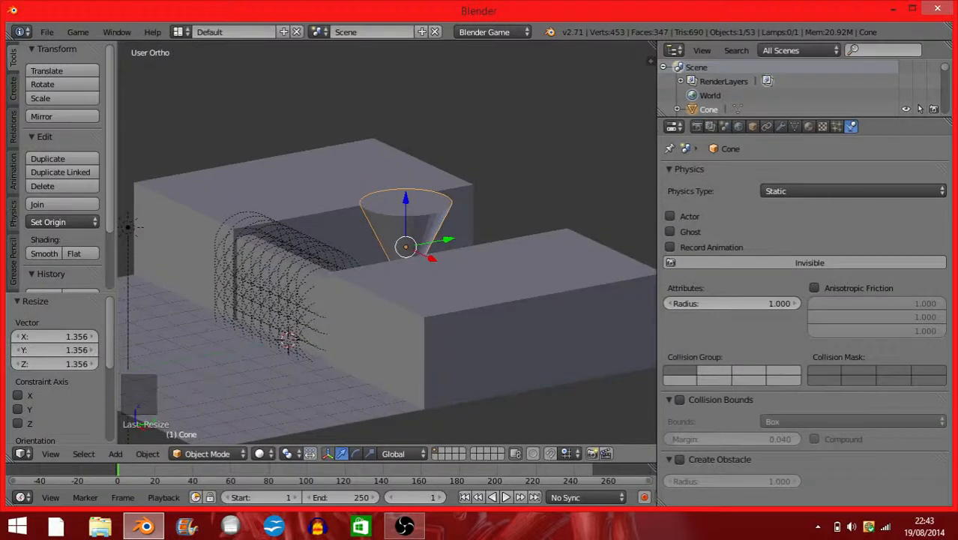
left_click_drag(10, 460, 54, 319)
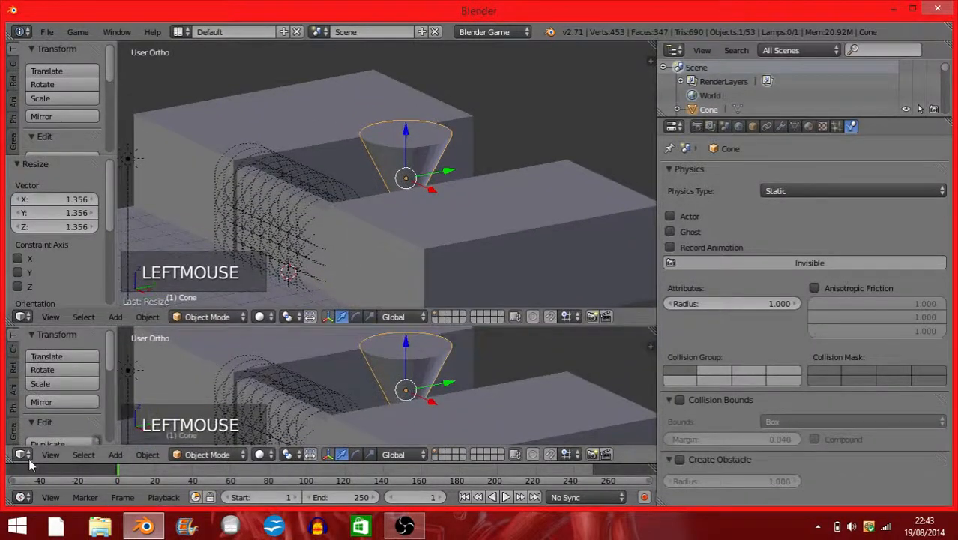
left_click(28, 458)
left_click(82, 267)
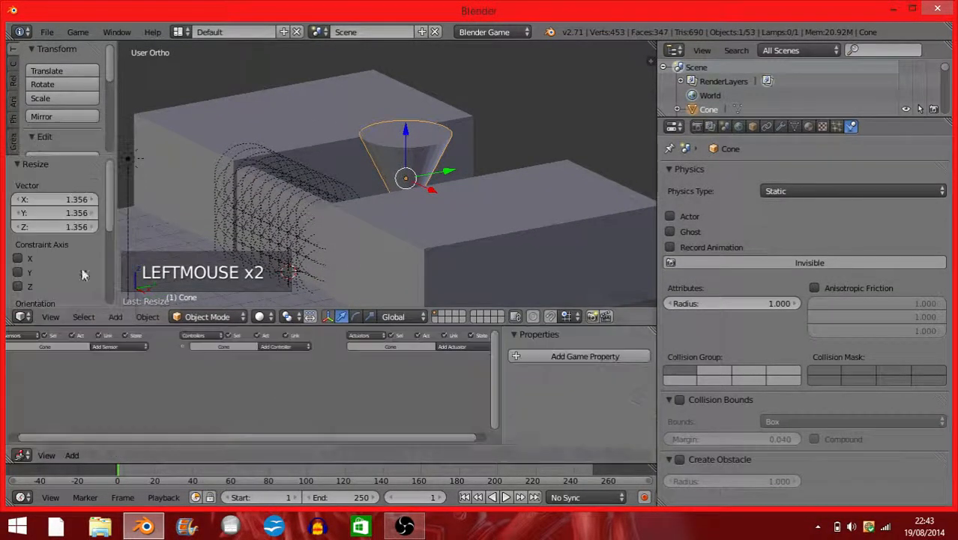
Add an Always sensor and a Motion actuator to the cone.
left_click(135, 346)
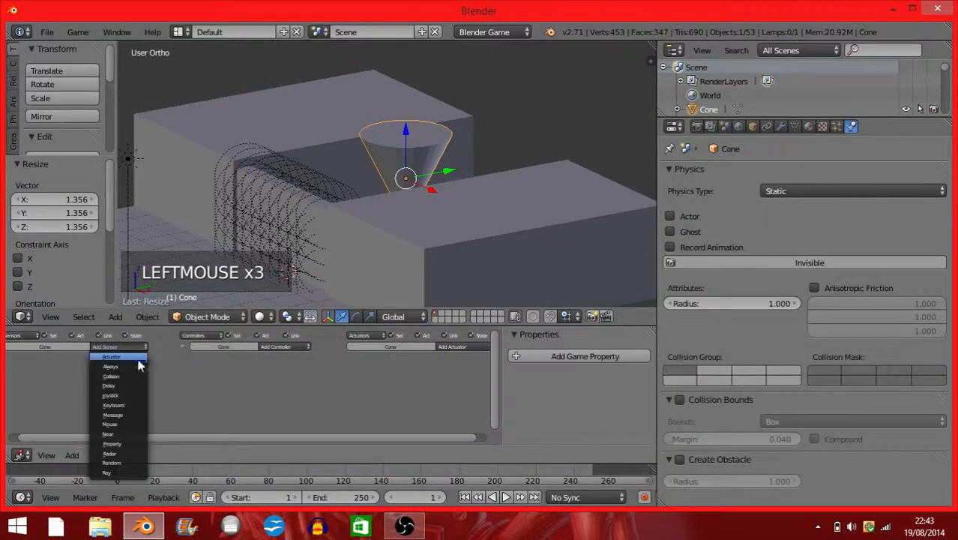
left_click(138, 366)
left_click(452, 347)
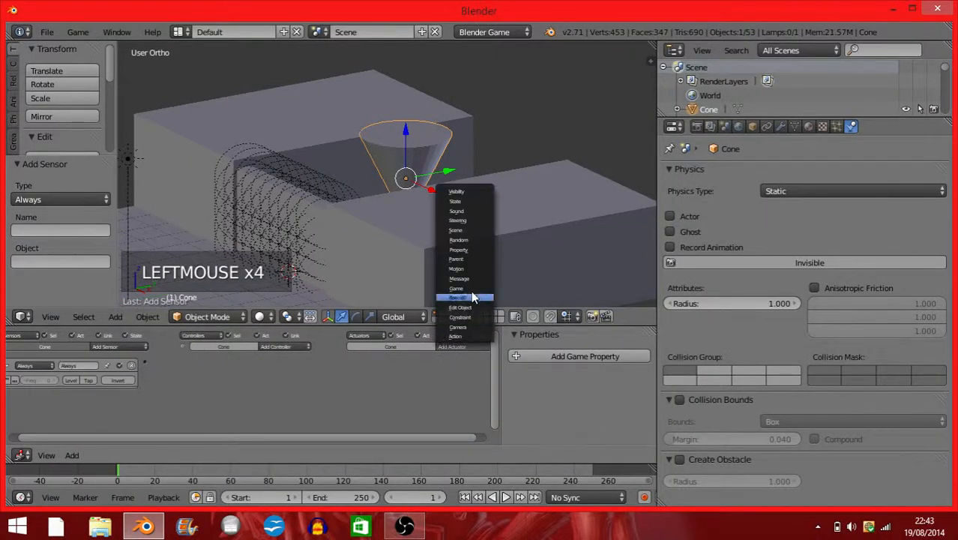
left_click(471, 268)
scroll(416, 390, "up", 6)
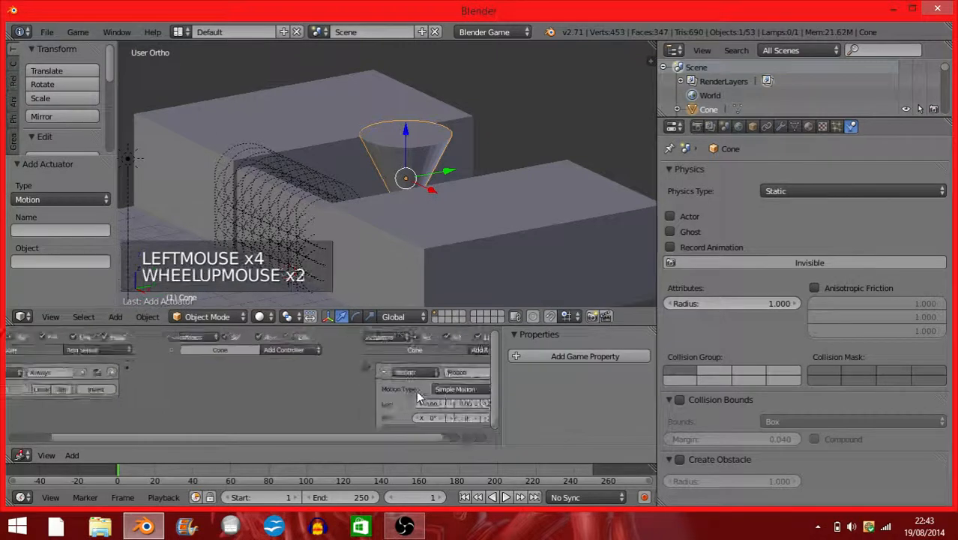
middle_click_drag(401, 407, 257, 363, "shift")
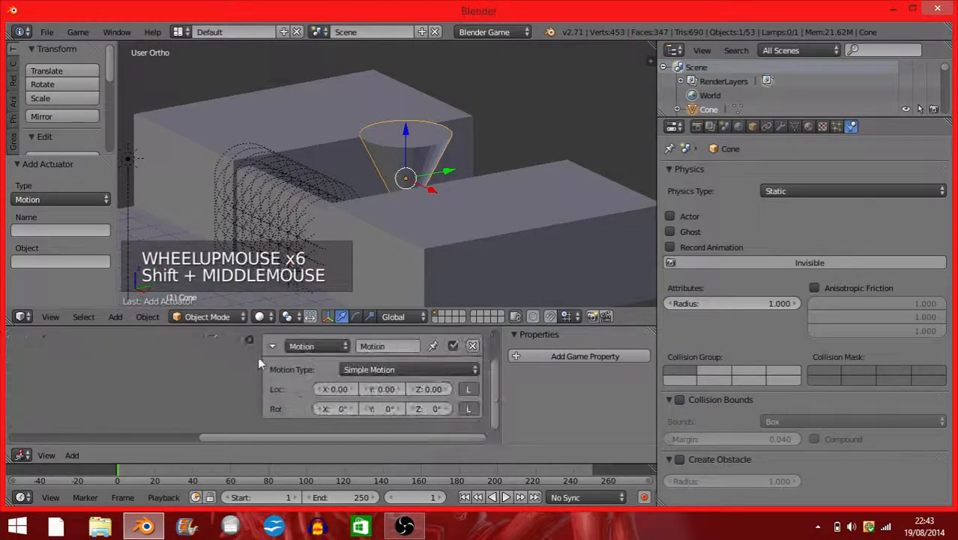
middle_click(337, 386)
scroll(315, 405, "down", 2)
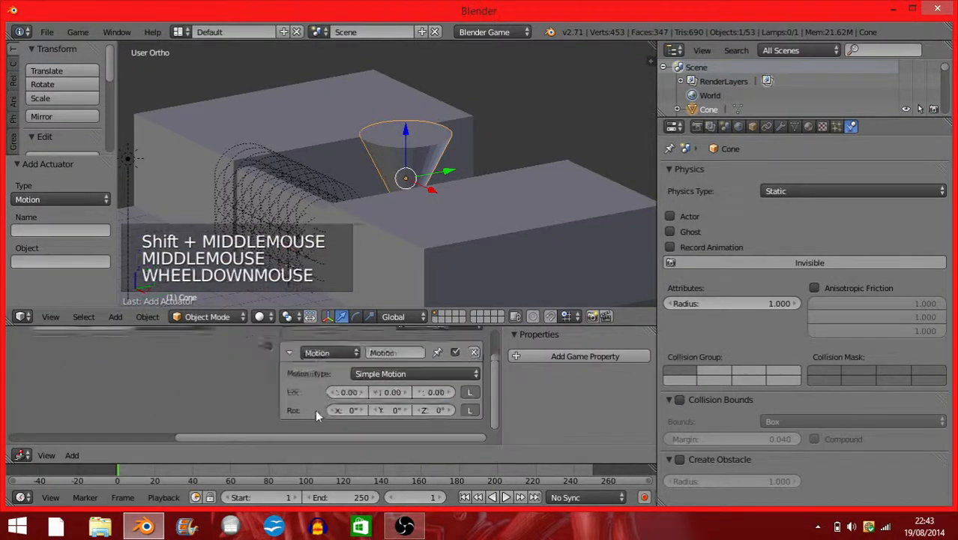
middle_click_drag(315, 409, 213, 377, "shift")
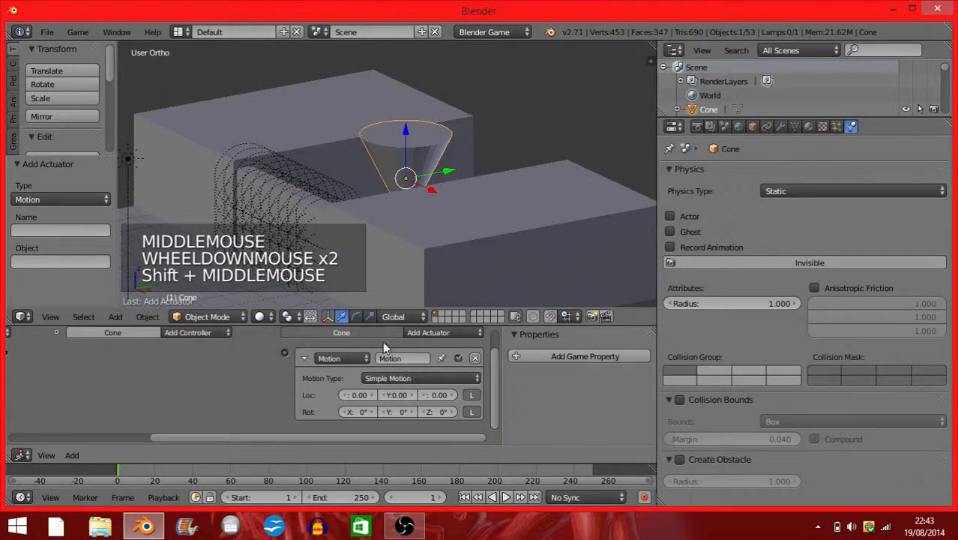
Try Character Motion and Servo Control as the actuator's motion type, and return it to Simple Motion.
left_click(395, 379)
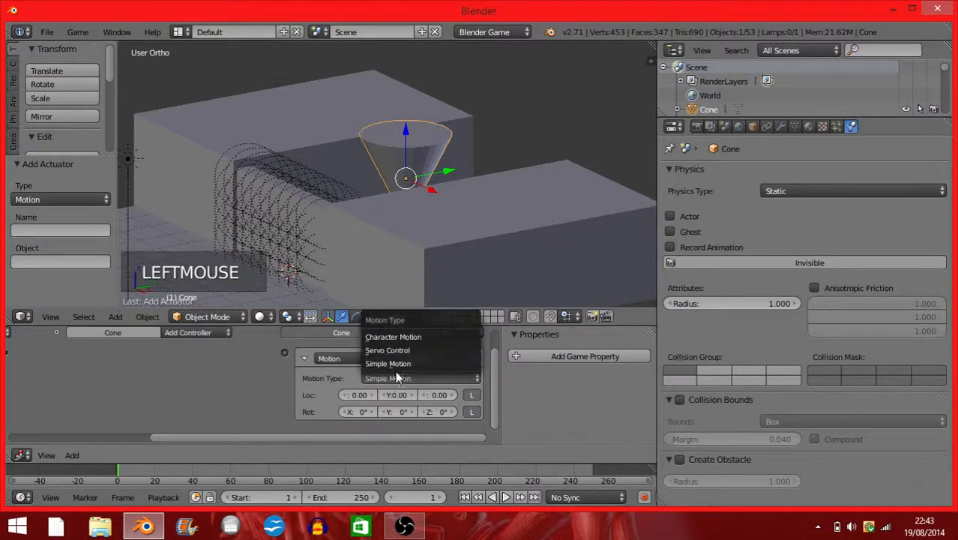
left_click(391, 338)
scroll(400, 399, "down", 2)
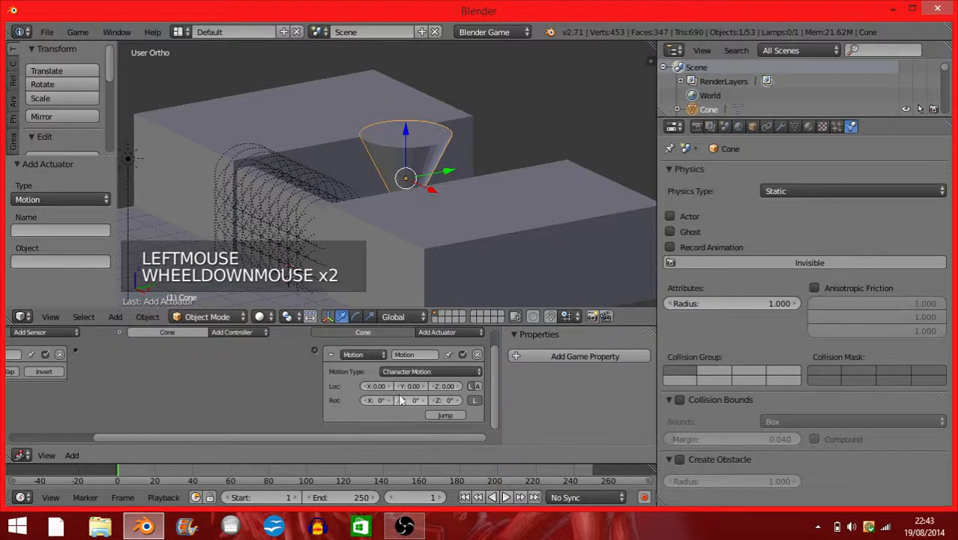
left_click(411, 372)
left_click(411, 346)
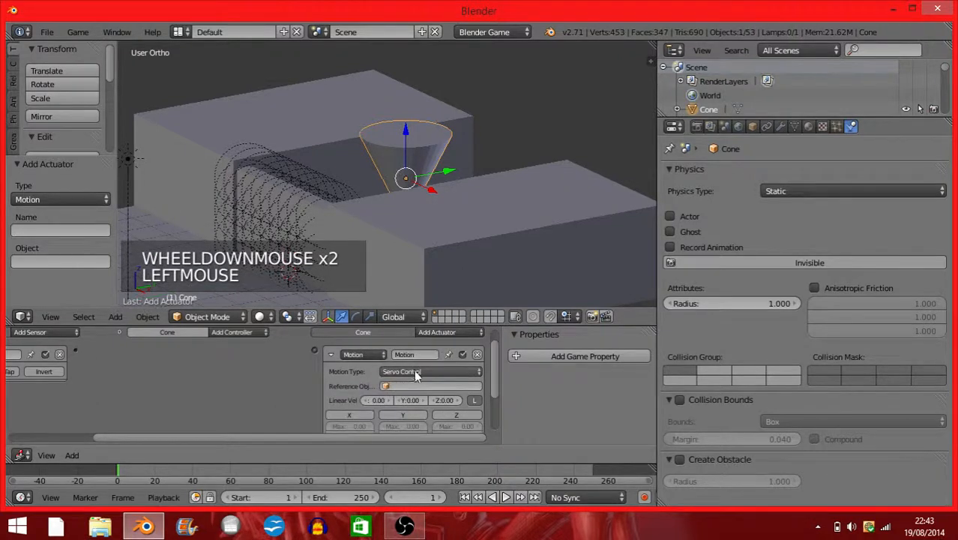
left_click(414, 371)
left_click(417, 358)
middle_click_drag(417, 360, 417, 374, "shift")
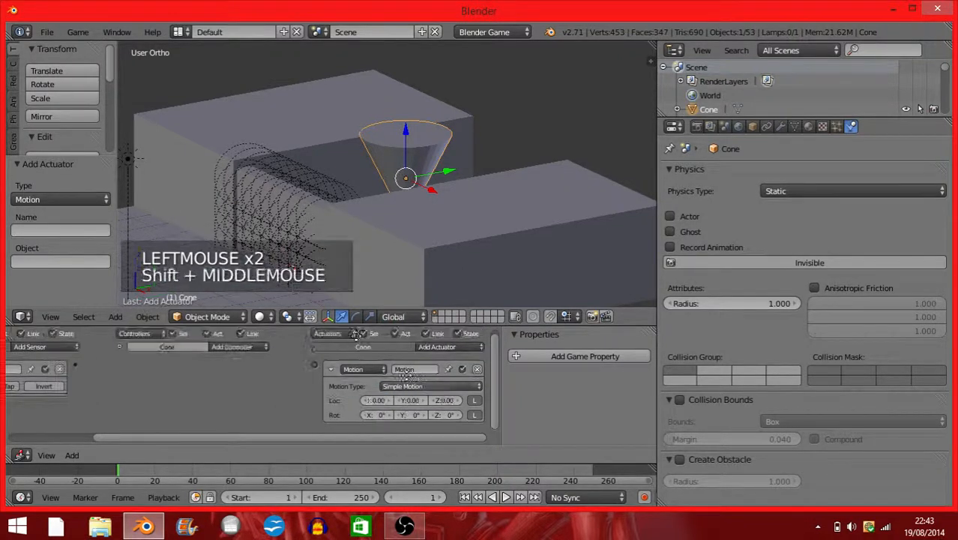
scroll(393, 441, "up", 3)
middle_click_drag(381, 420, 242, 353, "shift")
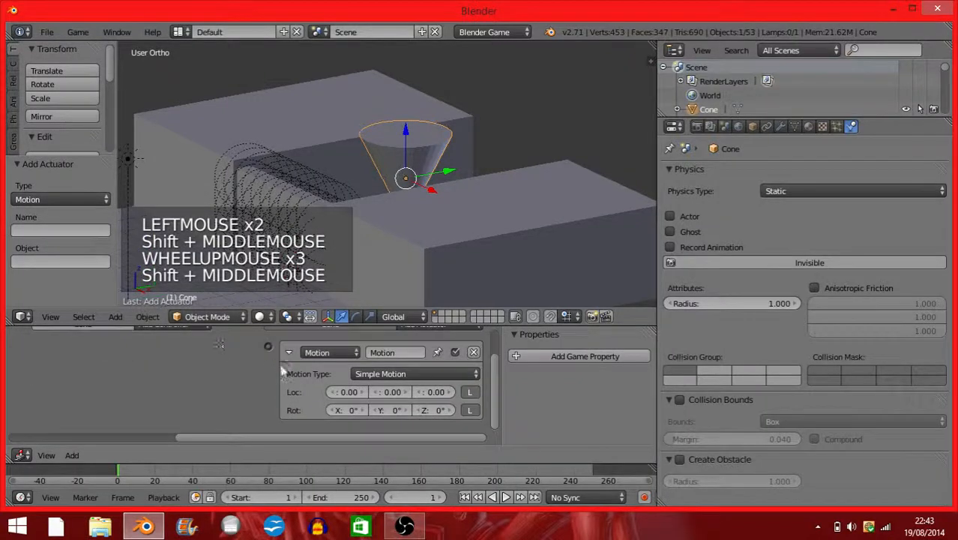
scroll(423, 341, "down", 3)
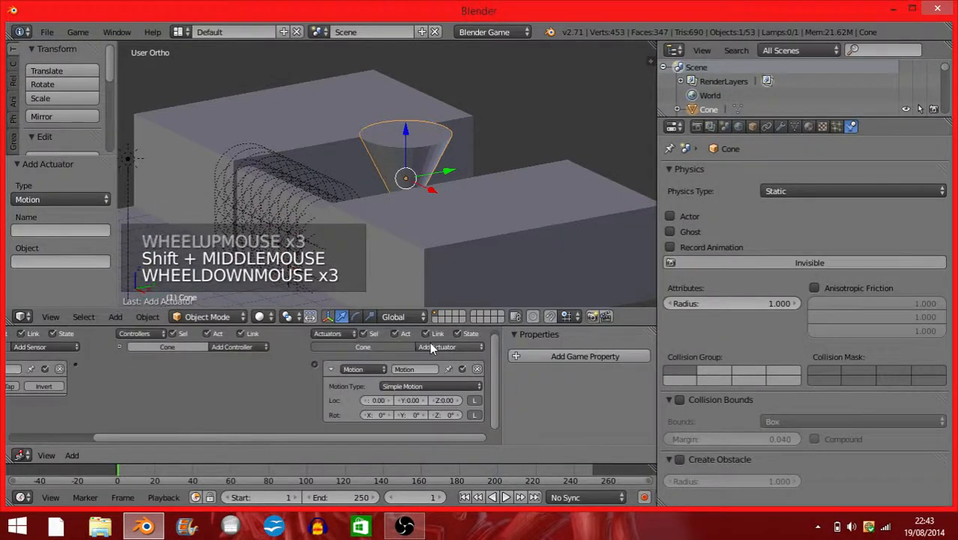
Add a second Motion actuator to the cone and remove it again.
left_click(428, 348)
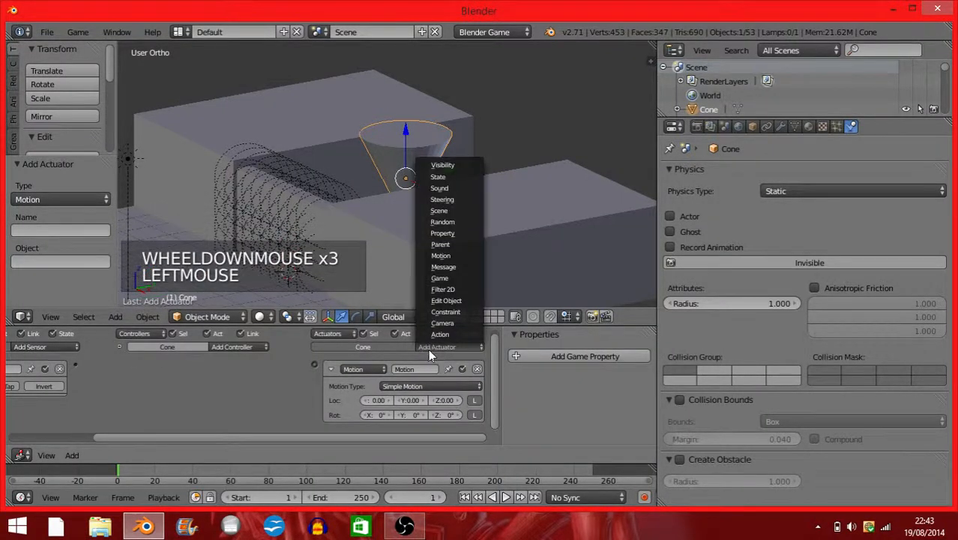
left_click(442, 255)
middle_click_drag(401, 408, 400, 345, "shift")
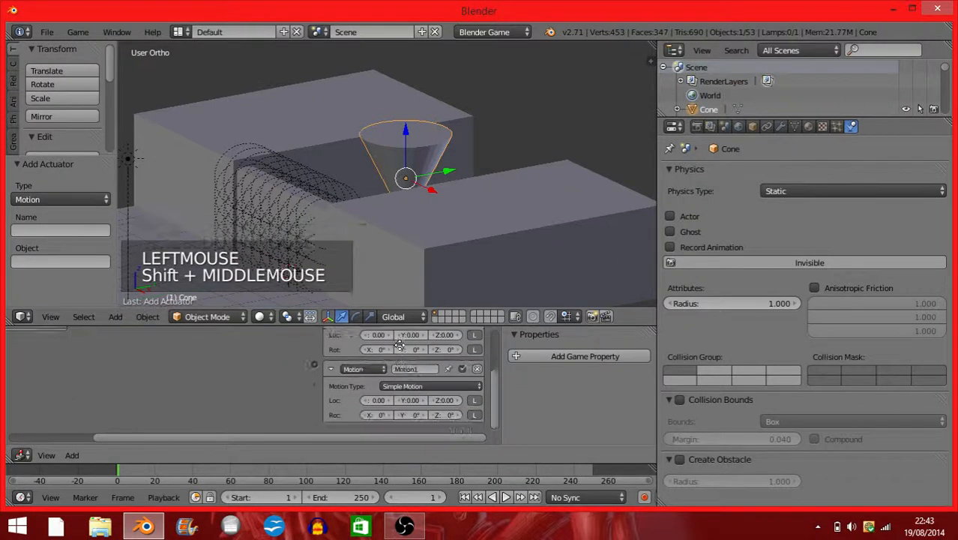
left_click(476, 367)
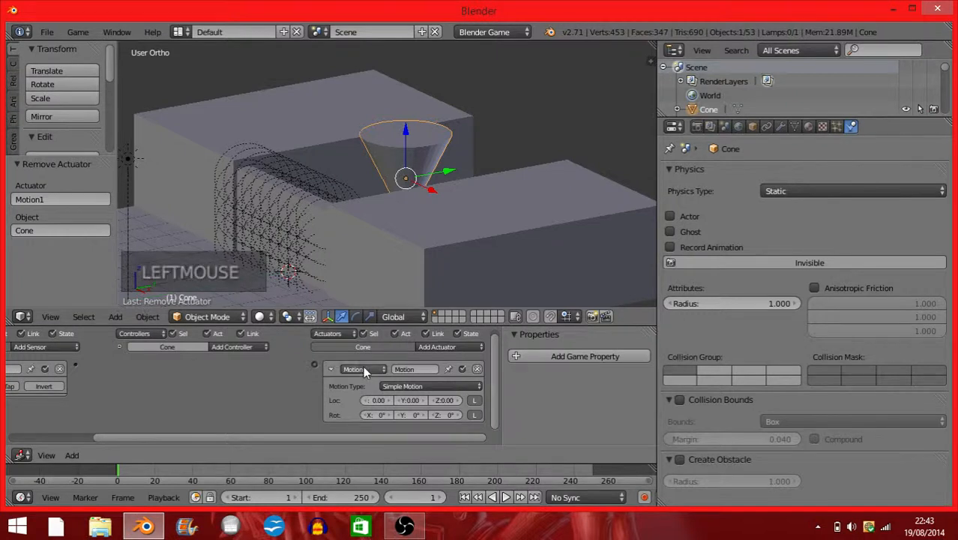
left_click(461, 366)
left_click(460, 367)
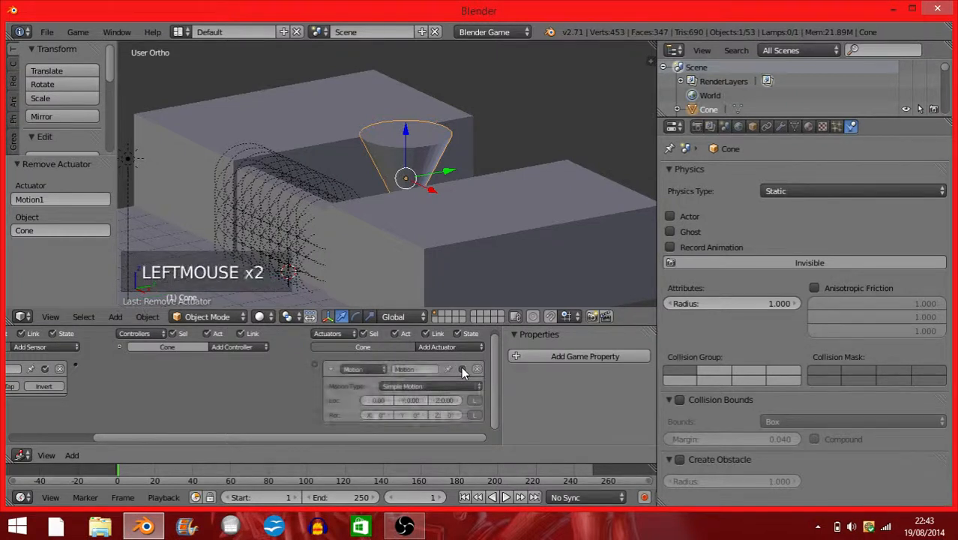
left_click(415, 369)
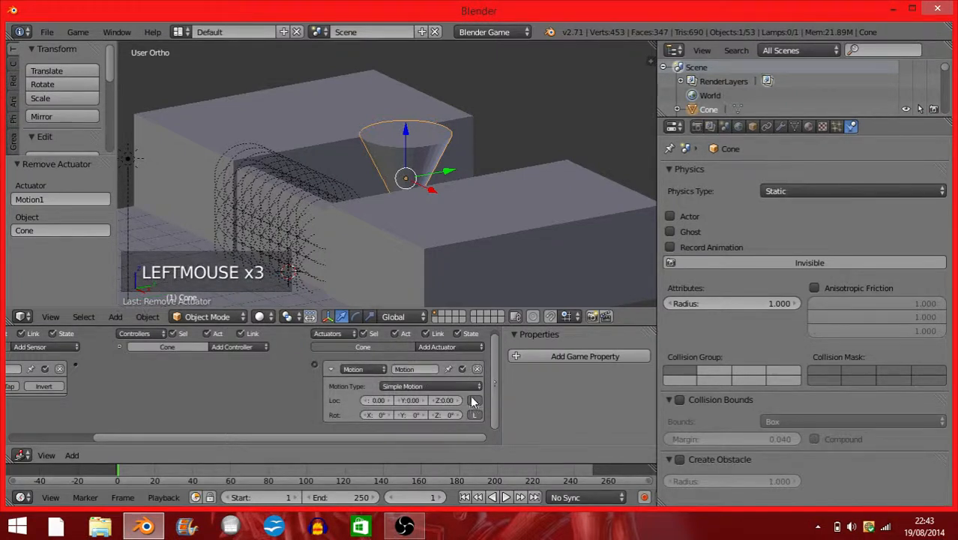
middle_click(471, 397, "shift")
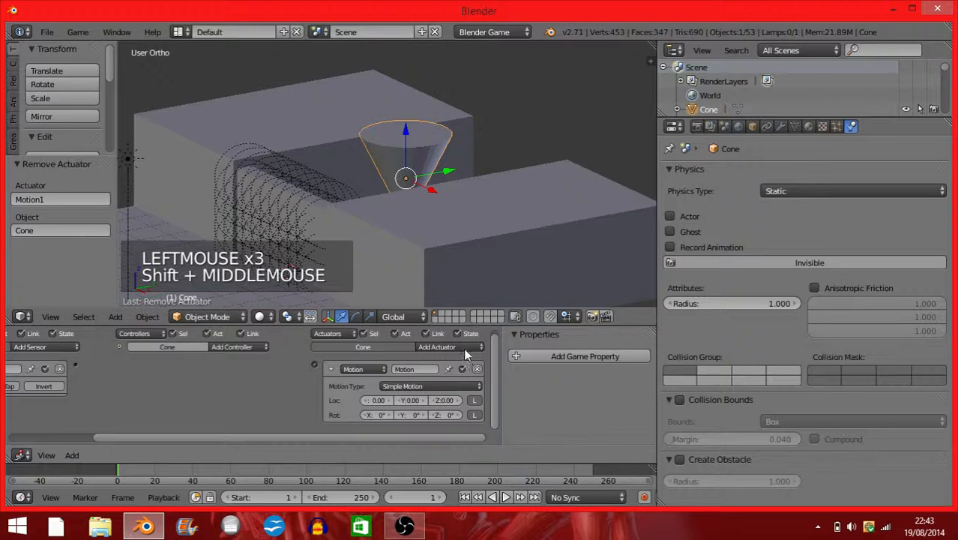
Link the cone's Always sensor to its Motion actuator through an And controller.
left_click_drag(74, 365, 300, 365)
left_click(69, 365)
left_click_drag(76, 363, 314, 362)
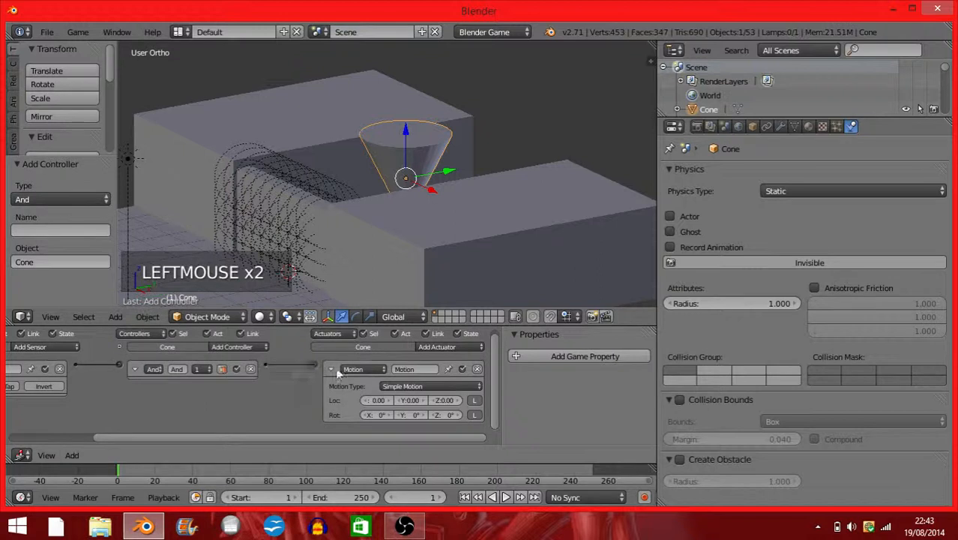
middle_click(427, 395, "shift")
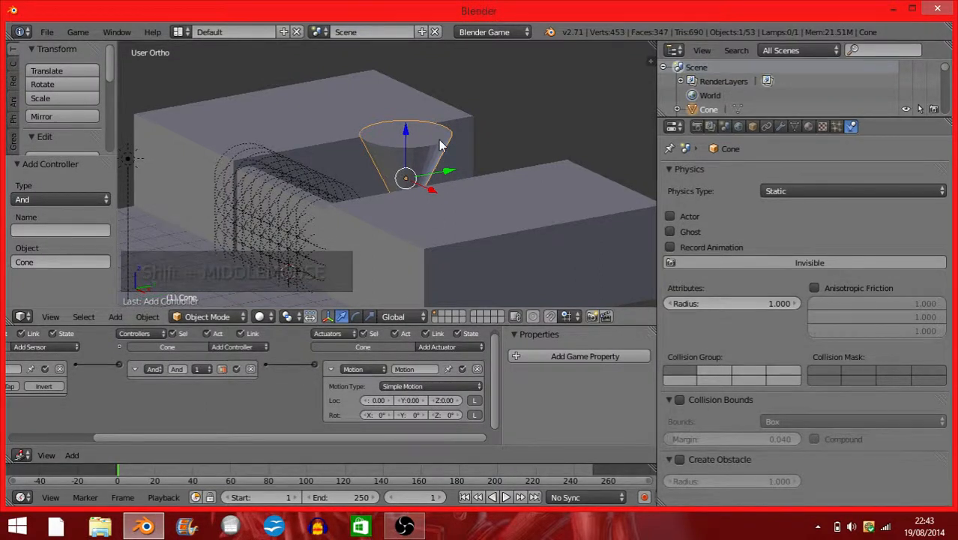
Remove the cone's Always sensor, And controller and Motion actuator, and merge the Logic Editor area back into the 3D view.
scroll(441, 146, "down", 1)
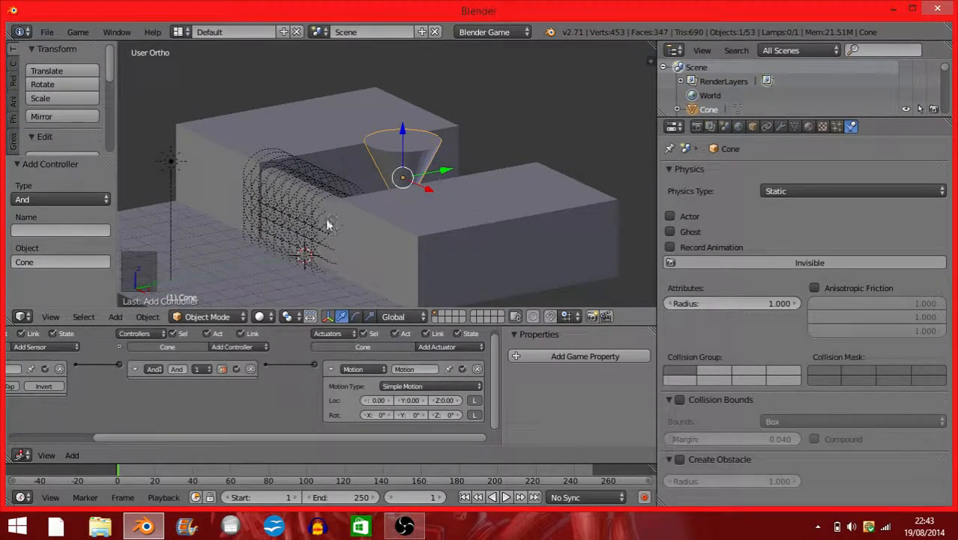
middle_click_drag(327, 223, 237, 323, "shift")
middle_click_drag(133, 368, 190, 341, "shift")
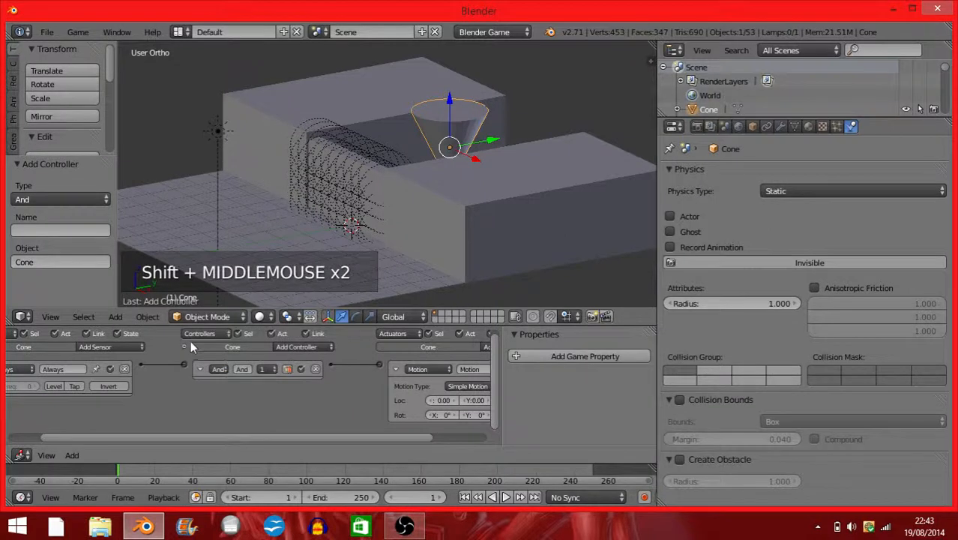
key("a")
left_click(125, 368)
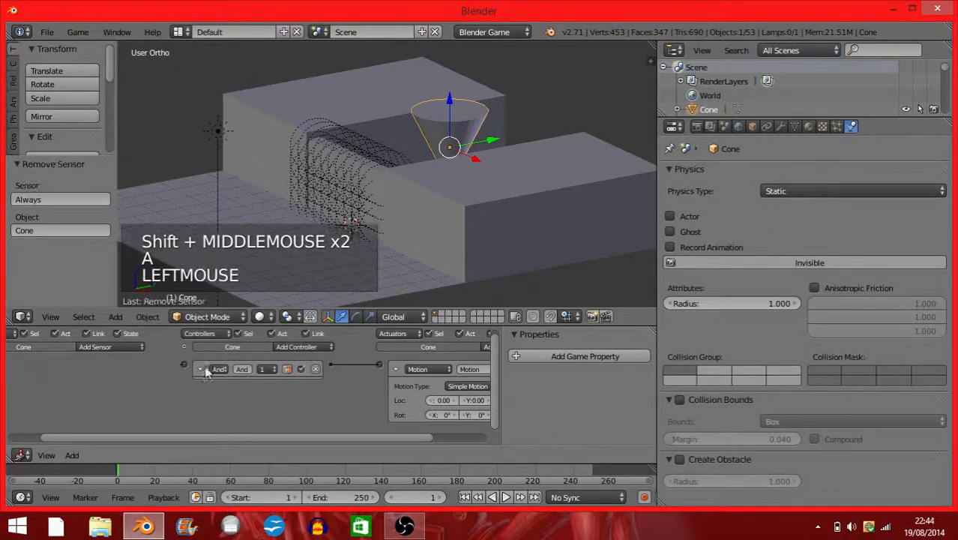
left_click(315, 369)
middle_click_drag(315, 369, 295, 368, "shift")
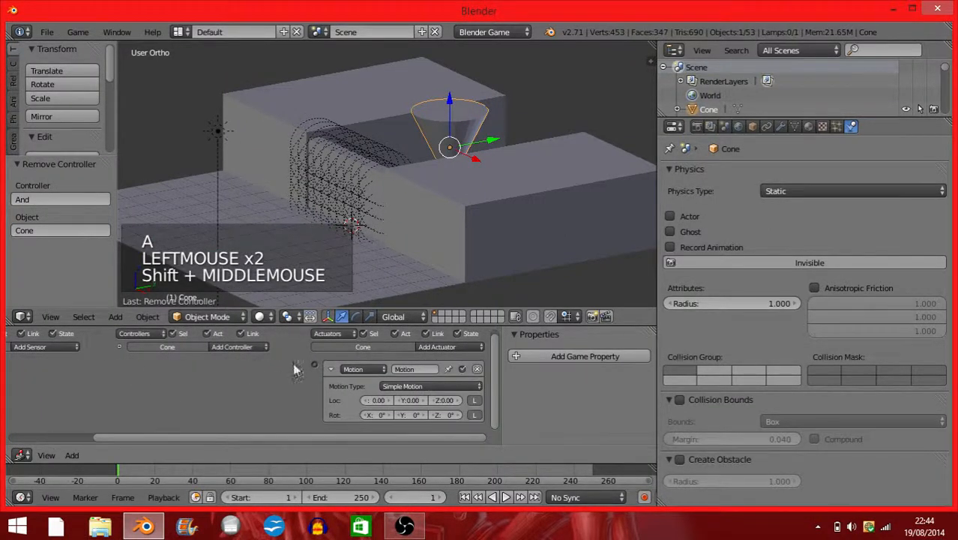
left_click(476, 369)
left_click(9, 364)
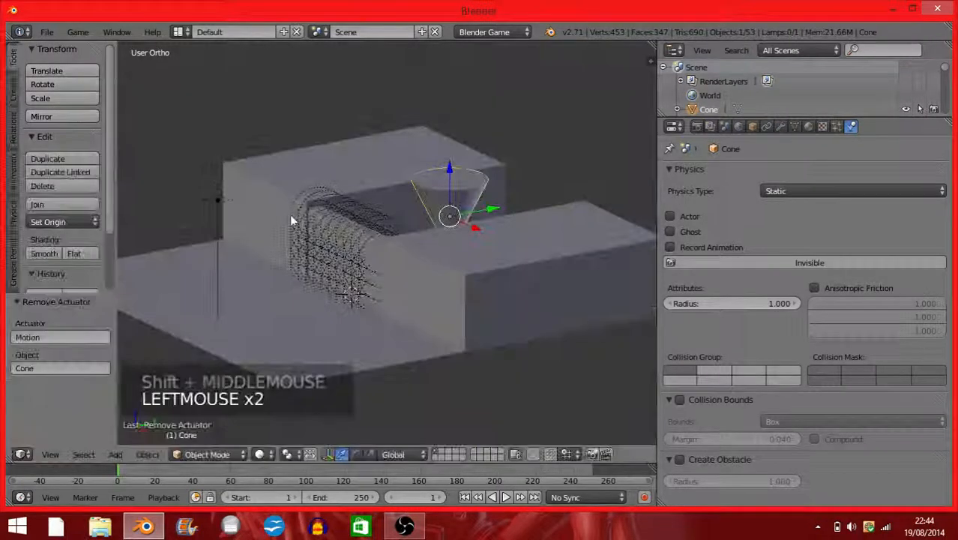
Rename the cone object to "dam buster".
left_click(754, 126)
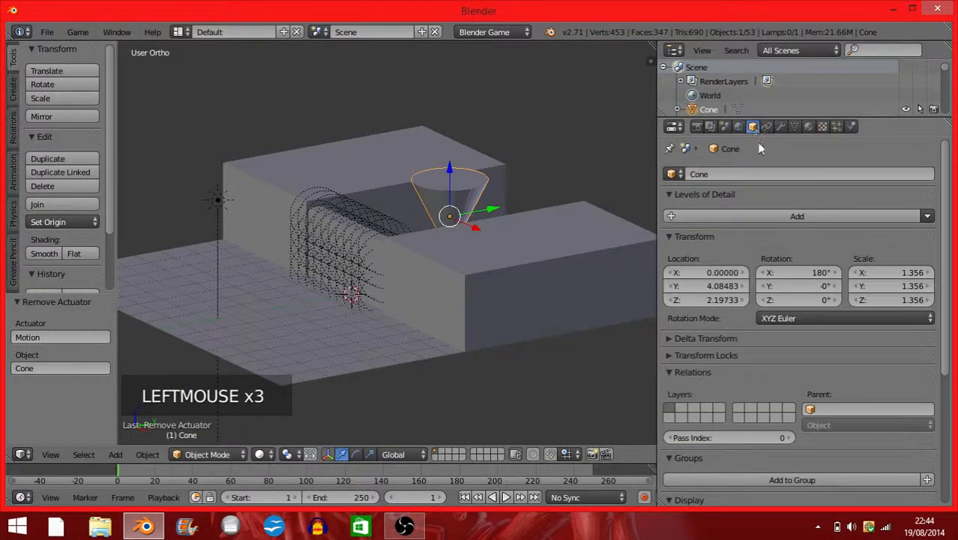
left_click(743, 174)
type("dam bus")
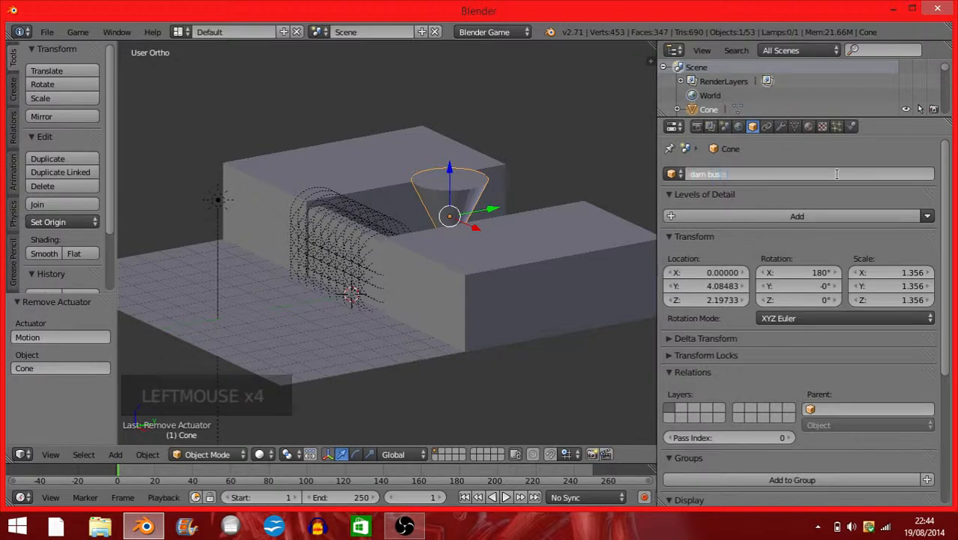
type("ter")
key("Return")
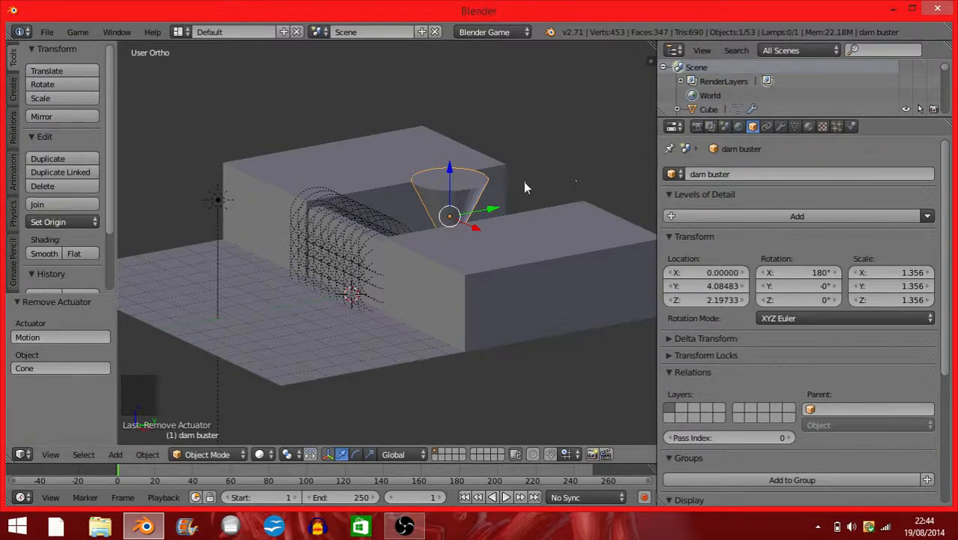
Flatten the cone by scaling it about 0.609 along Z, and widen it by about 1.845 along X.
middle_click_drag(225, 249, 369, 207)
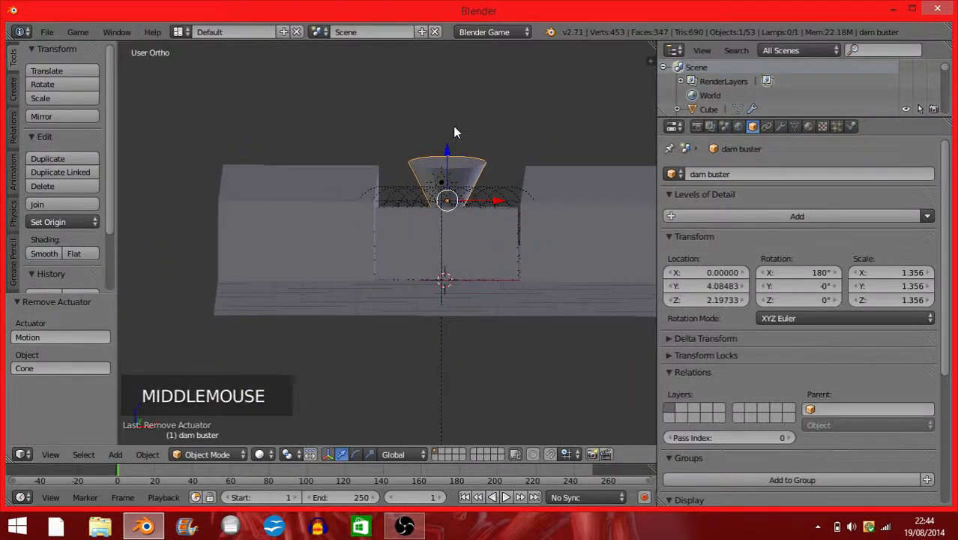
key("s")
key("s")
key("z")
left_click(457, 155)
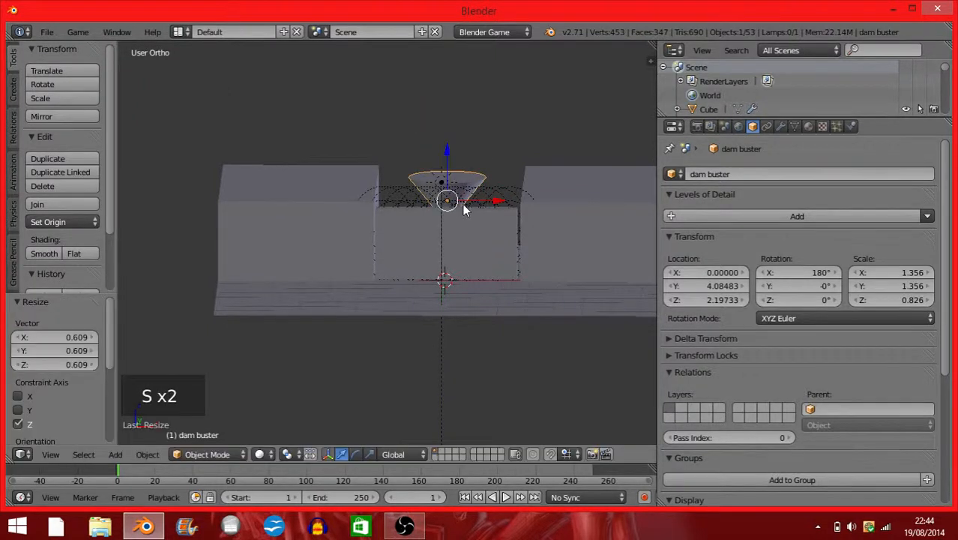
key("s")
key("x")
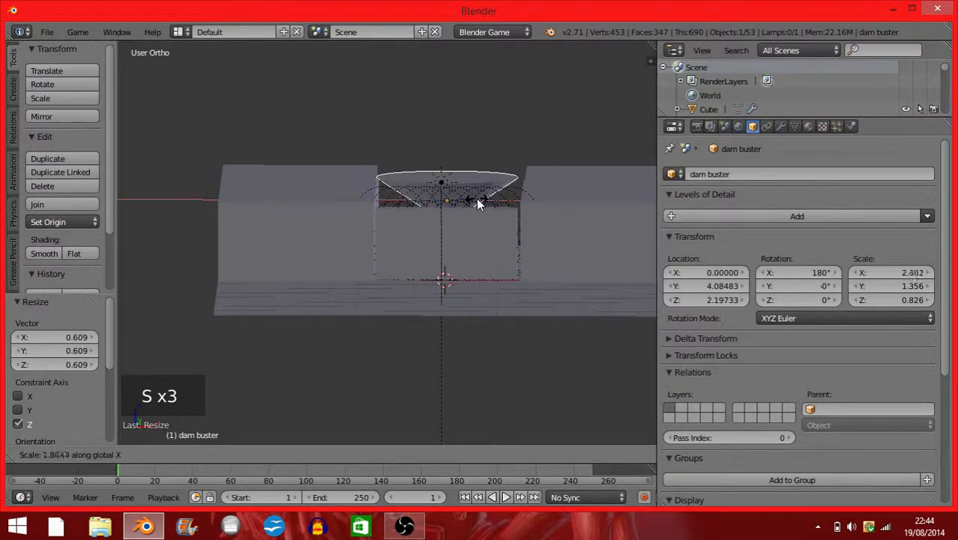
left_click(475, 197)
Turn on automatic keyframe insertion and shift the cone along Y to about 4.313, keying it at frame 1.
middle_click_drag(476, 197, 440, 247)
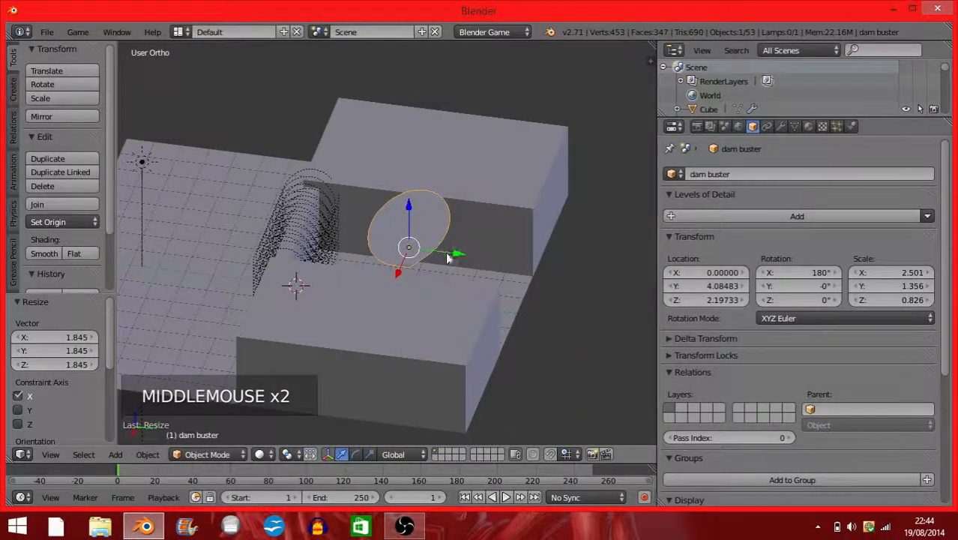
left_click_drag(447, 258, 461, 262)
left_click(641, 501)
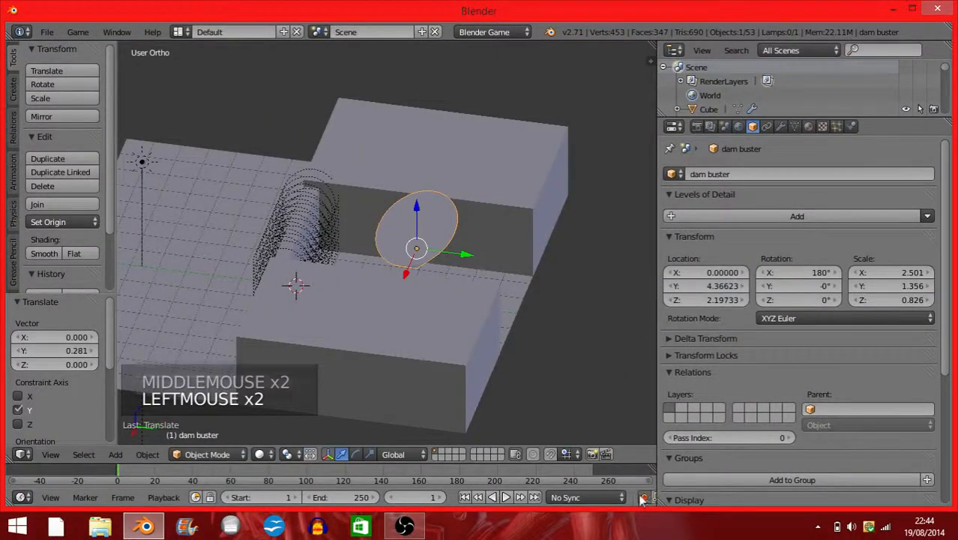
mouse_move(466, 254)
left_mouse_down()
mouse_move(489, 262)
mouse_move(463, 261)
left_mouse_up()
middle_click_drag(463, 260, 464, 284)
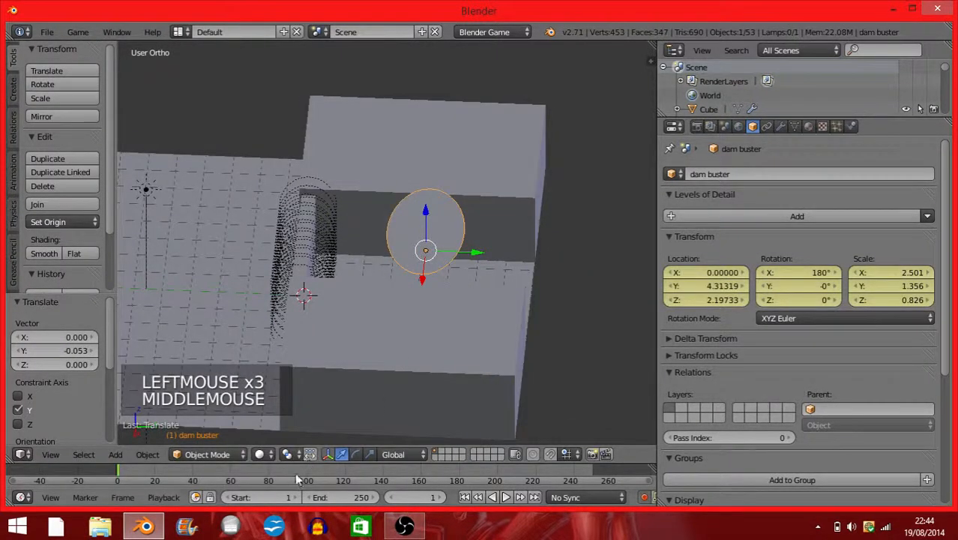
At frame 60, key the cone moved along Y to about -4.719 and lowered about 1.015 along Z.
left_click(227, 480)
left_click(227, 481)
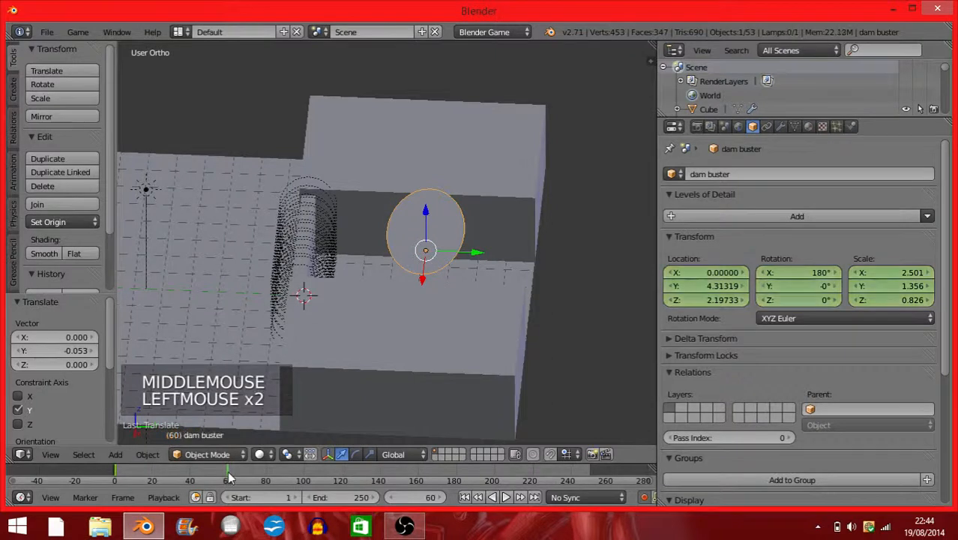
left_click_drag(454, 255, 218, 241)
left_click(51, 454)
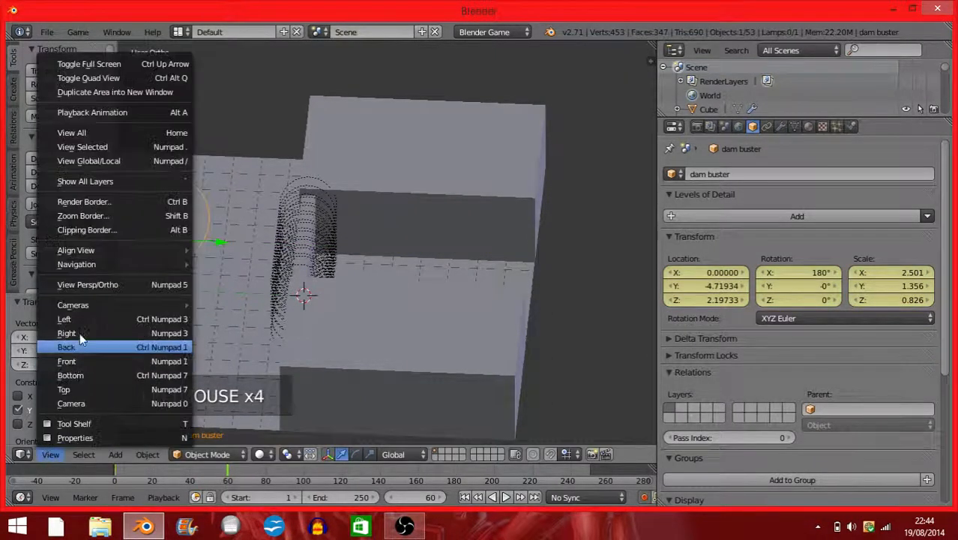
left_click(79, 333)
left_click_drag(165, 161, 179, 189)
Play the cone's keyframe animation from the start and check its path past the cube wall.
left_click(118, 468)
middle_click_drag(240, 322, 316, 271)
key("alt+a")
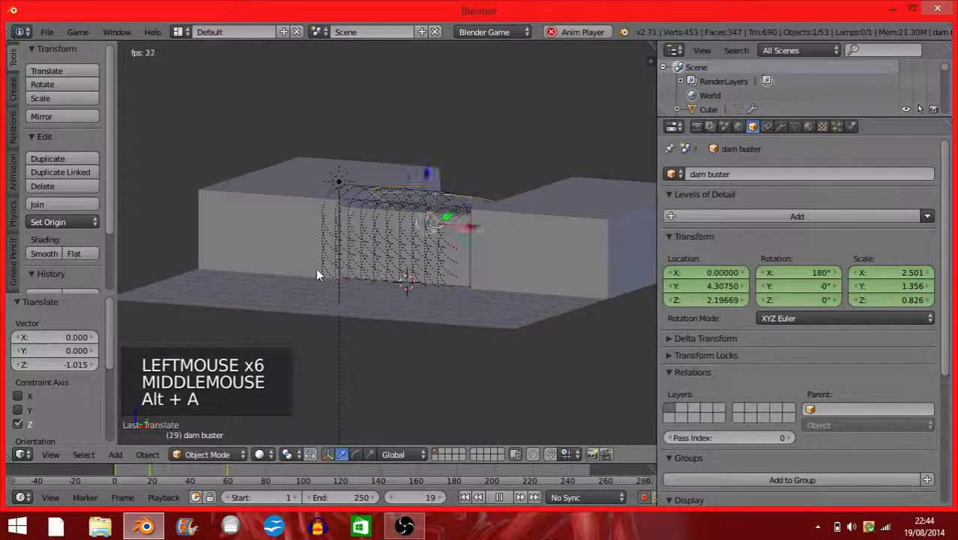
middle_click_drag(425, 210, 372, 206)
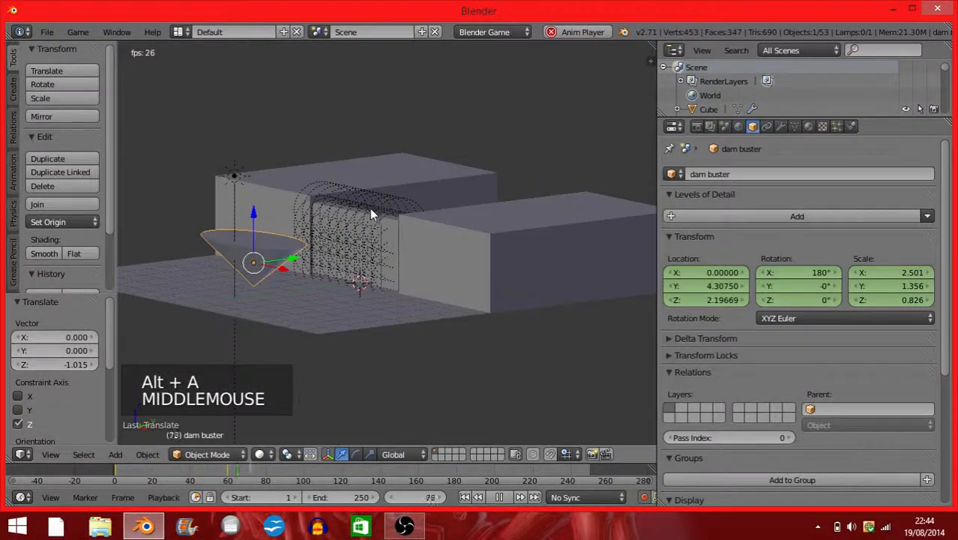
key("Escape")
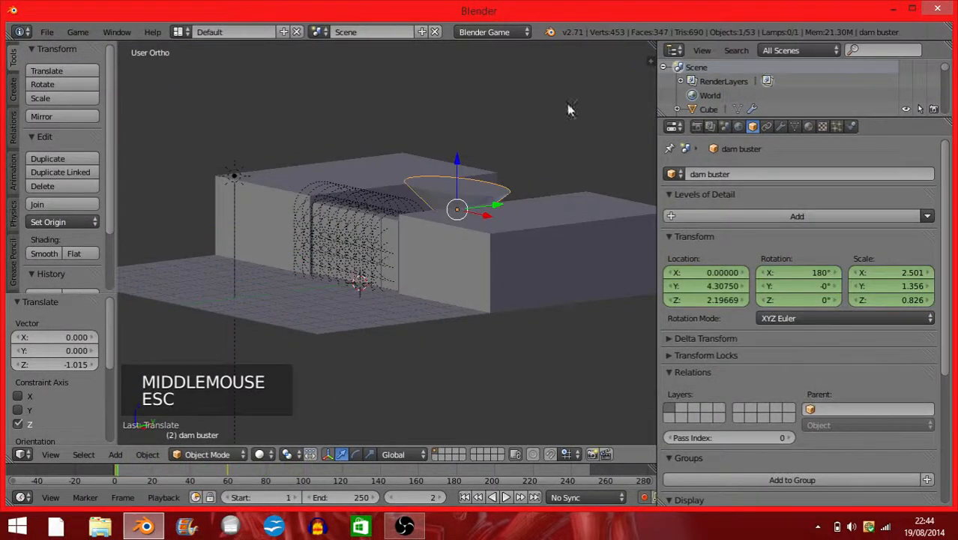
key("s")
key("s")
key("z")
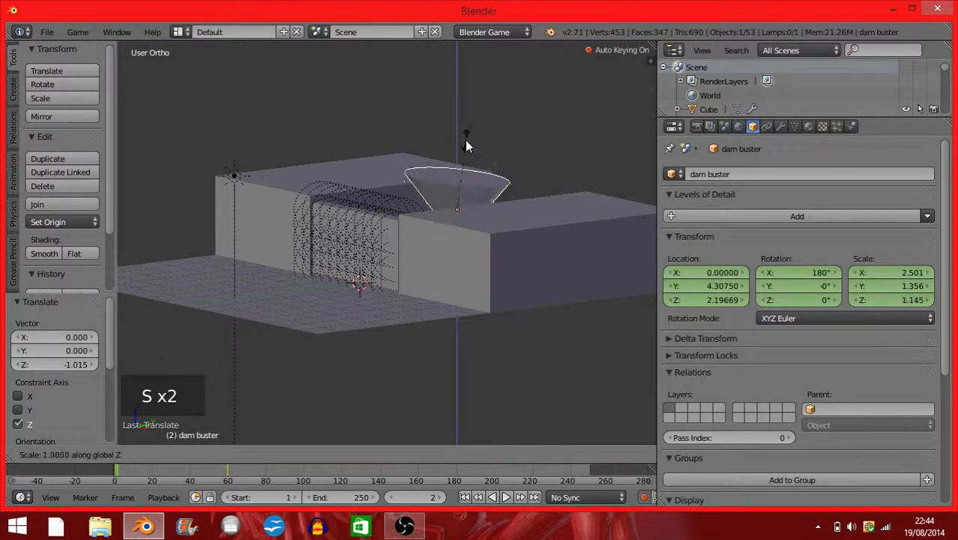
left_click(465, 141)
left_click_drag(456, 158, 456, 150)
key("ctrl+z")
key("ctrl+z")
key("ctrl+z")
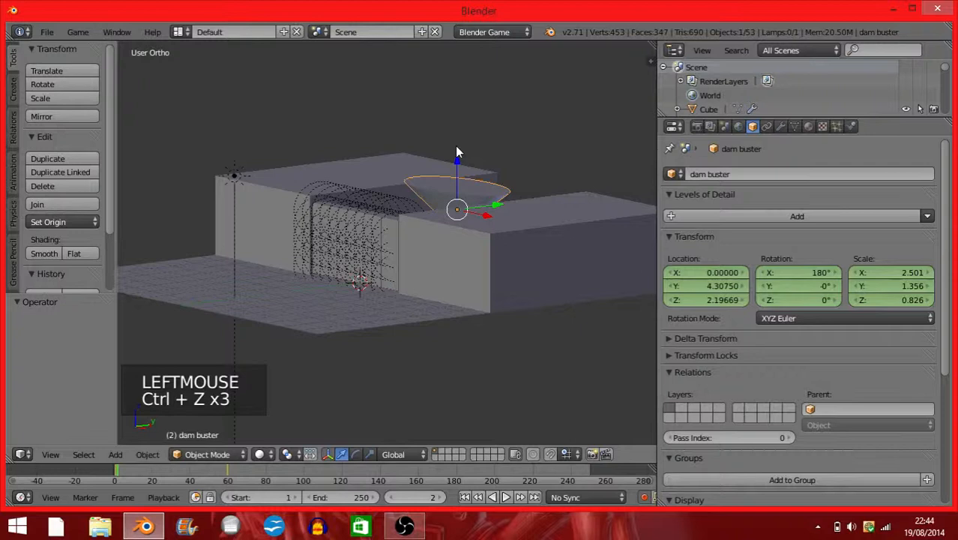
key("ctrl+z")
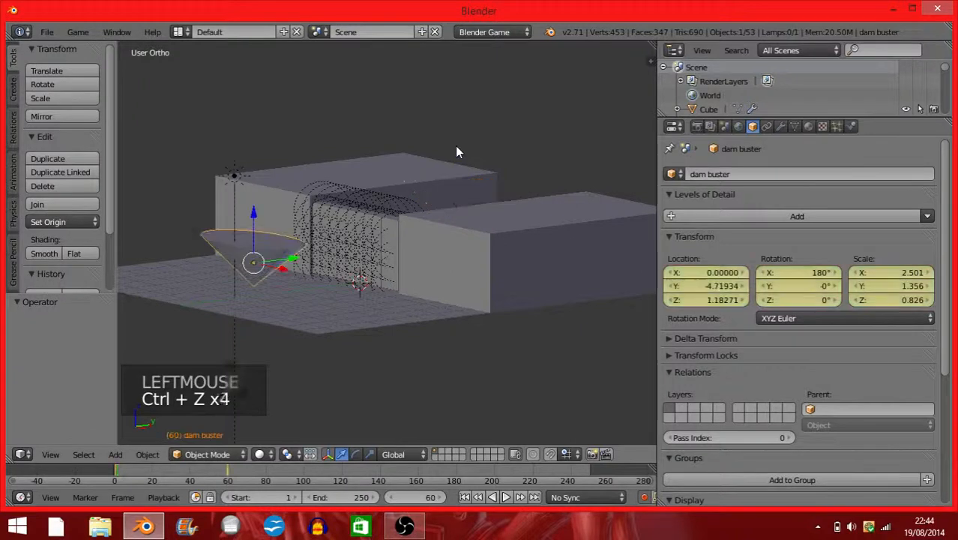
At frame 1, raise the cone to about 3.401 in Z and stretch it by 1.32 along Z, previewing the animation.
left_click(116, 472)
left_click_drag(453, 156, 456, 121)
key("s")
key("z")
left_click(457, 104)
key("alt+a")
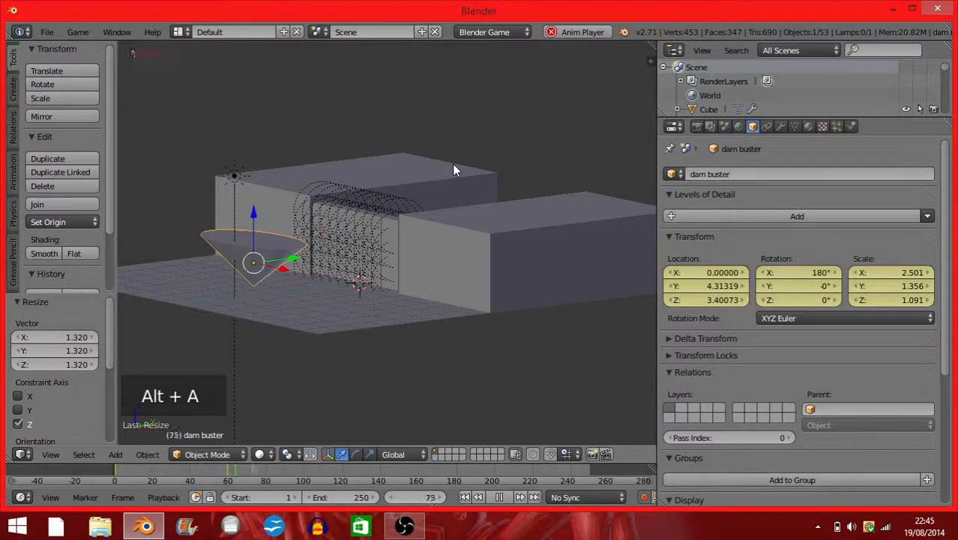
key("Escape")
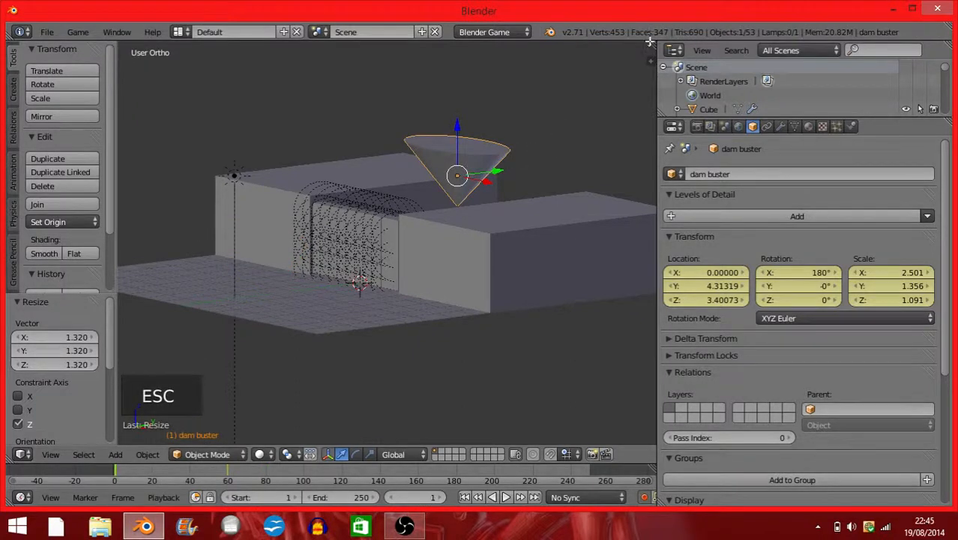
In the Logic Editor, add an Always sensor and an Action actuator to the cone.
left_click(22, 454)
left_click(64, 270)
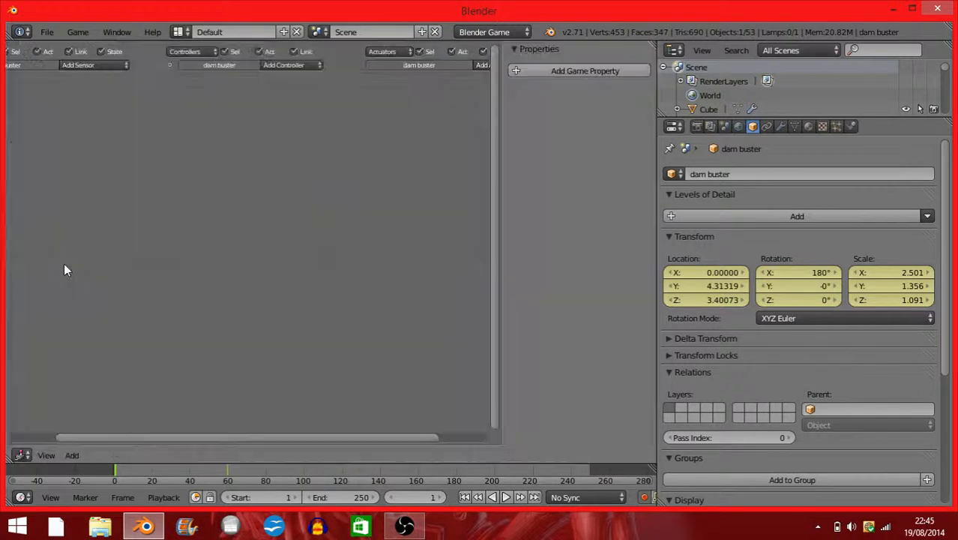
key("Home")
left_click(165, 67)
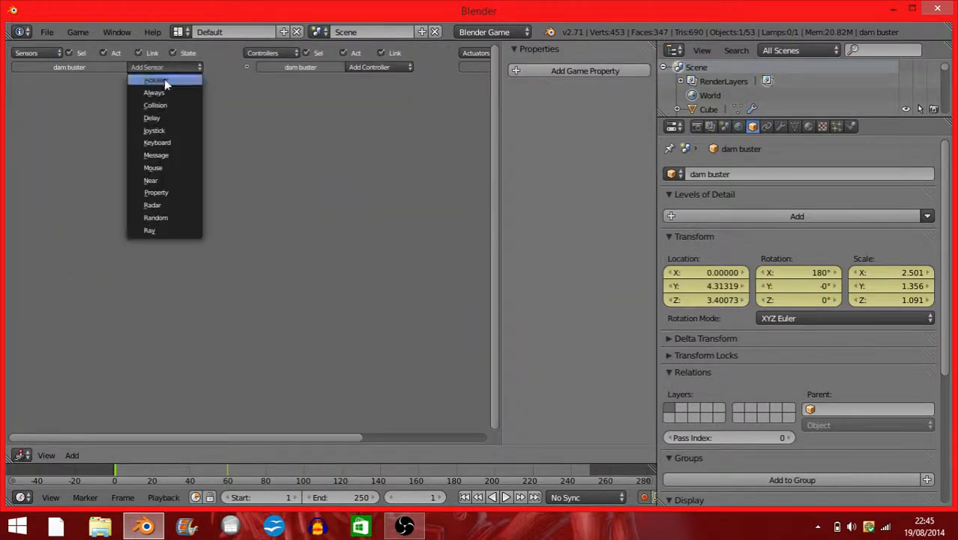
left_click(166, 81)
scroll(394, 105, "right", 5, "ctrl")
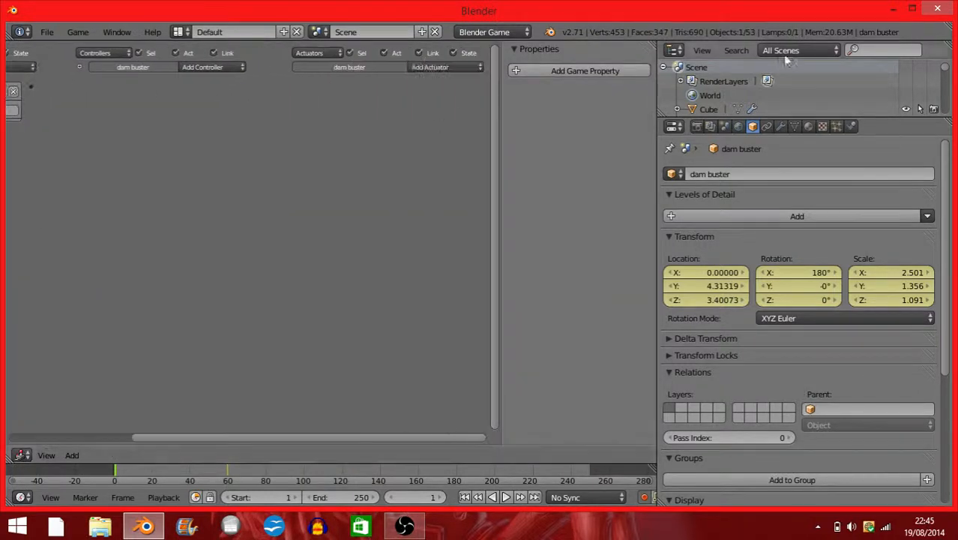
left_click(453, 71)
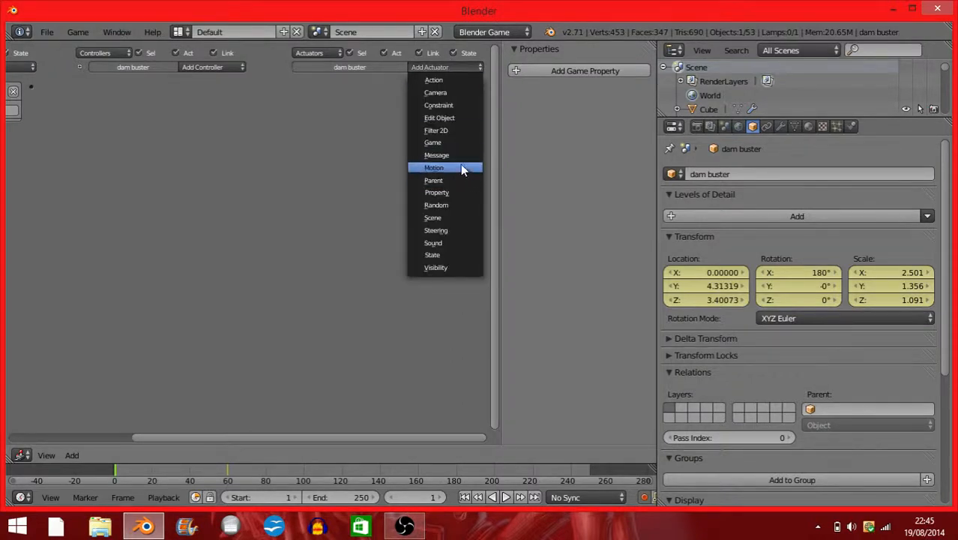
left_click(459, 77)
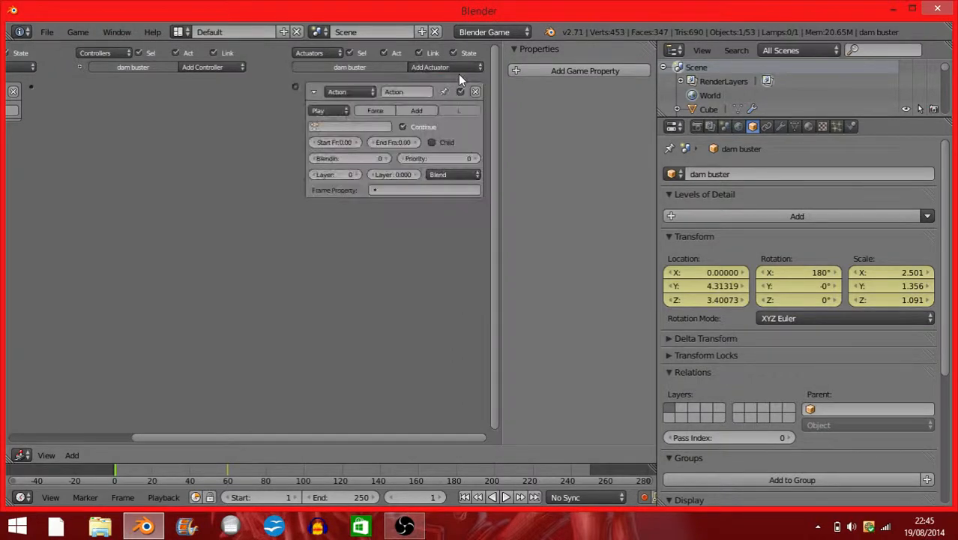
Assign dam busterAction to the Action actuator, with start frame 1 and end frame 60.
scroll(317, 126, "up", 1)
left_click(315, 128)
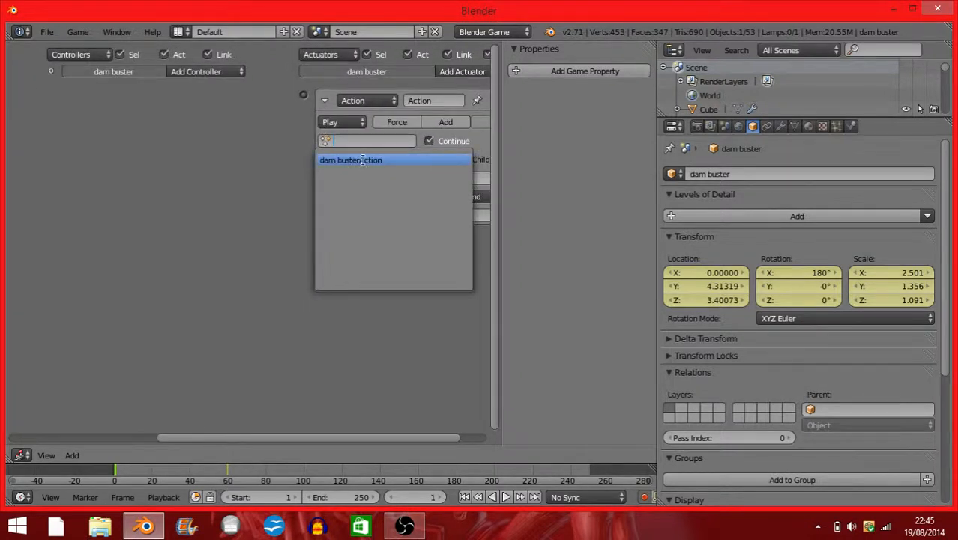
left_click(391, 160)
middle_click_drag(365, 153, 324, 150)
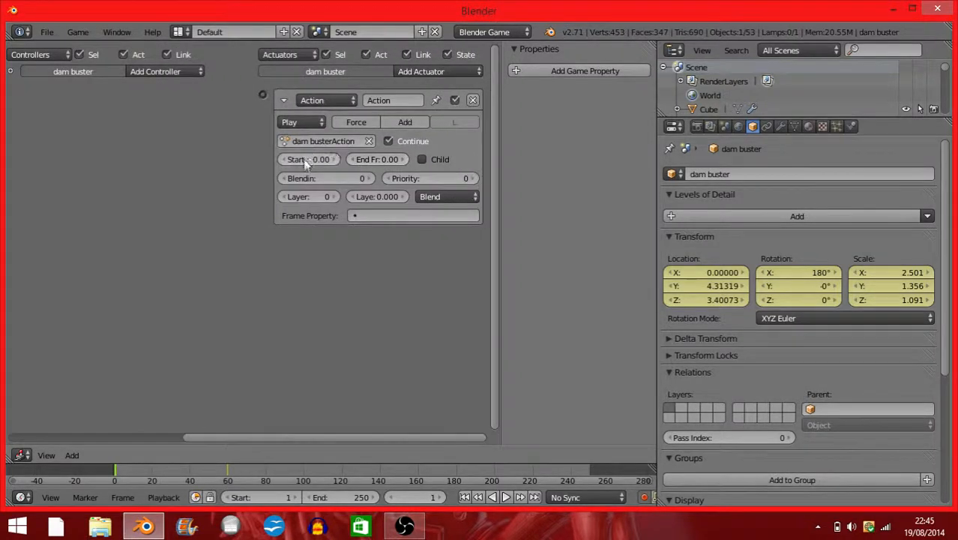
key("Return")
Connect the sensor to the Action actuator through an And controller, and switch the area back to the 3D view.
scroll(182, 167, "down", 1)
middle_click_drag(183, 167, 228, 156)
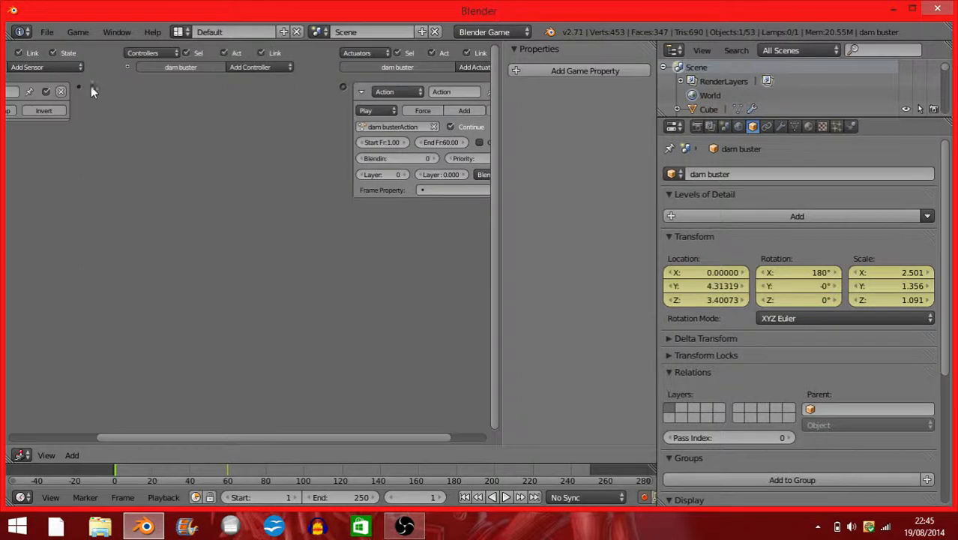
left_click_drag(295, 95, 342, 88)
left_click(20, 455)
left_click(31, 438)
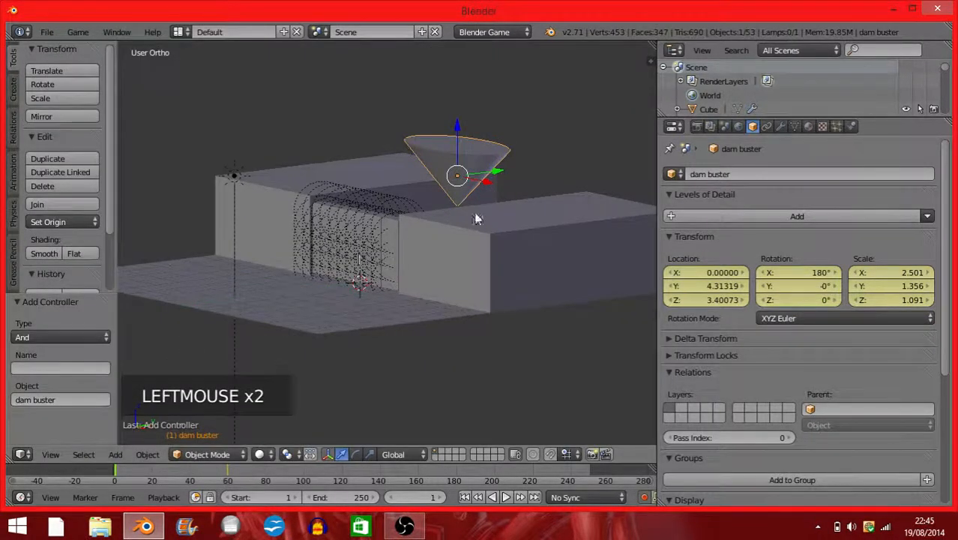
Lower the cone at frame 1 by about 0.276 along Z, running the game before and after the change.
key("p")
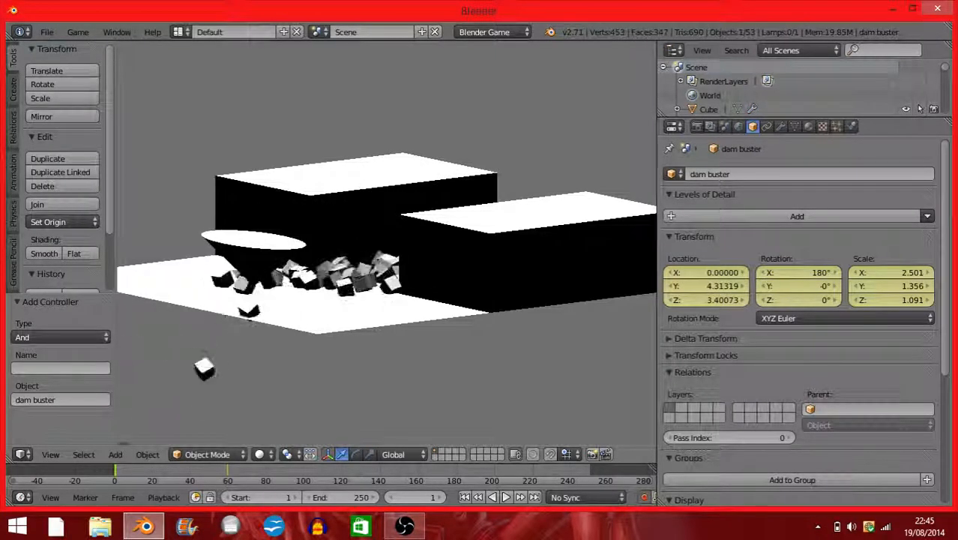
key("Escape")
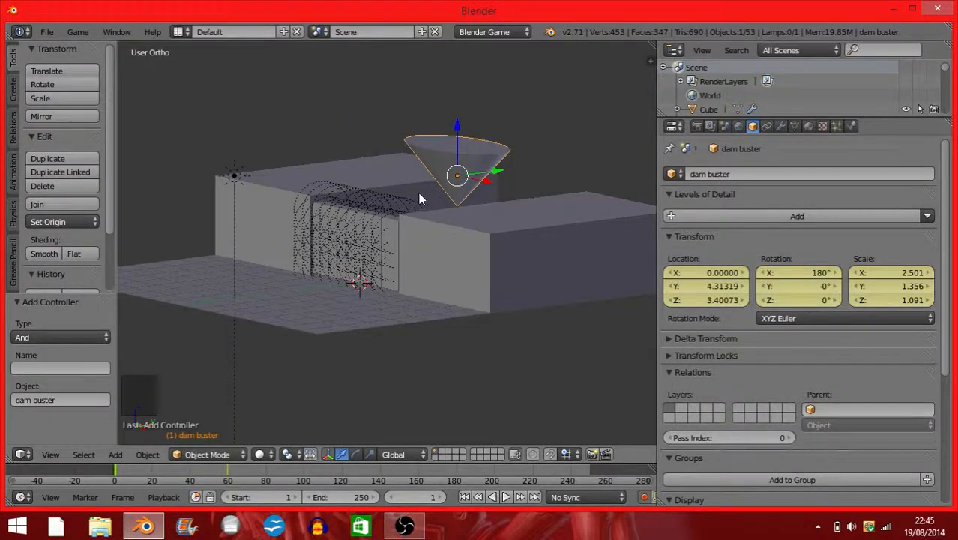
left_click_drag(449, 119, 458, 135)
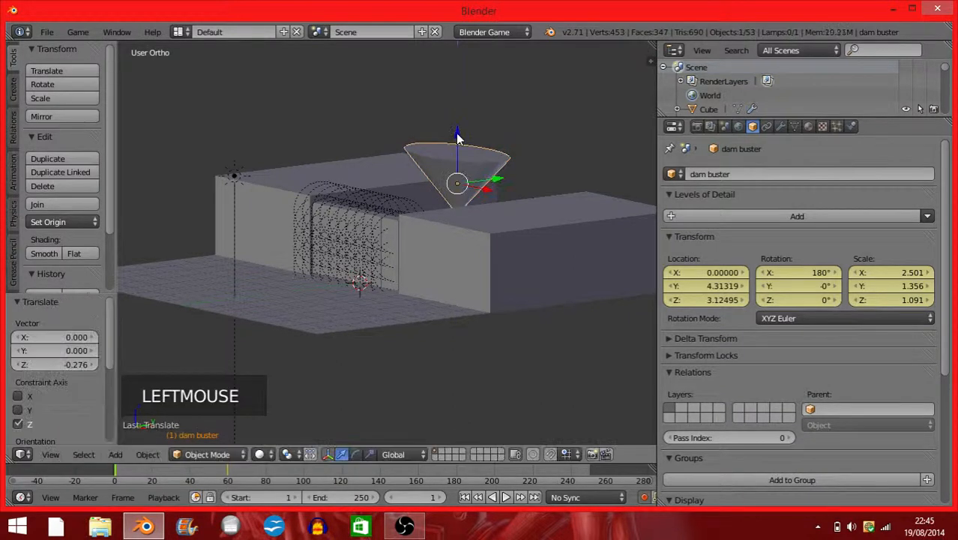
key("p")
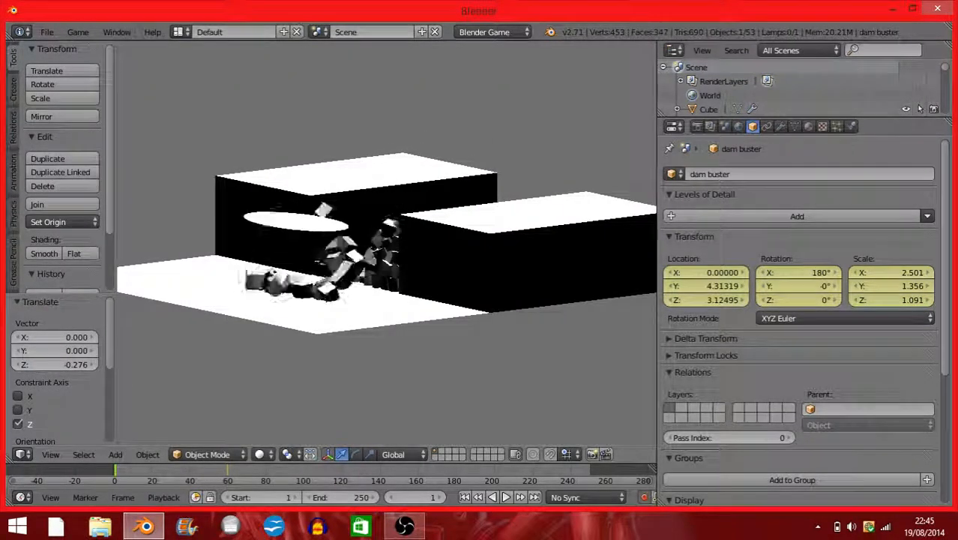
key("Escape")
At frame 40, stretch the cone by about 1.557 along Z in front view, keying the new scale.
middle_click_drag(431, 141, 505, 133)
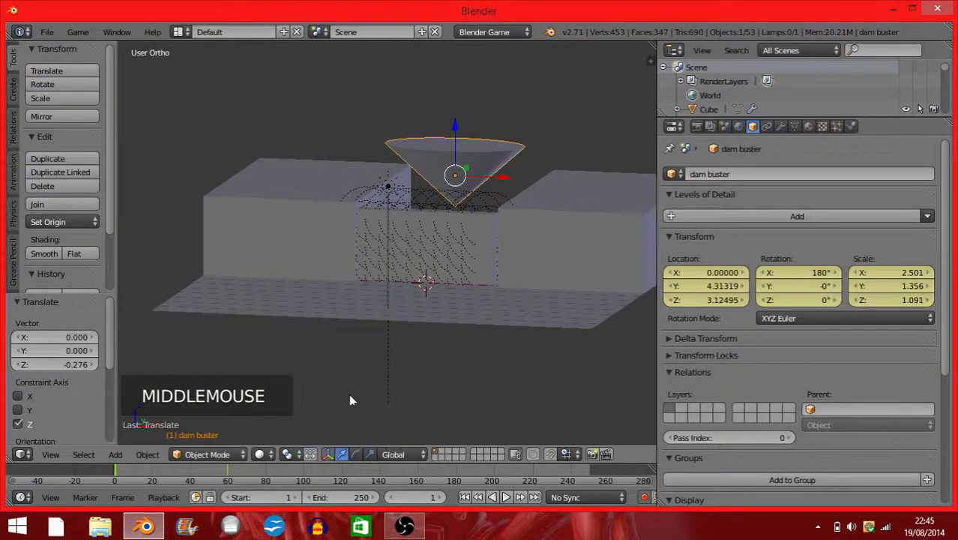
middle_click_drag(349, 399, 419, 398)
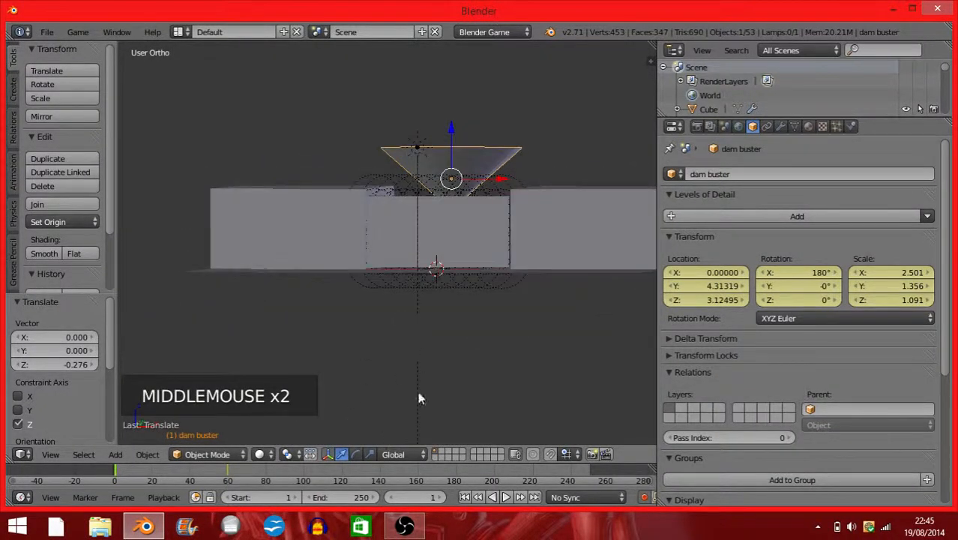
left_click(226, 472)
left_click(227, 477)
left_click_drag(229, 480, 189, 479)
middle_click_drag(420, 259, 438, 252)
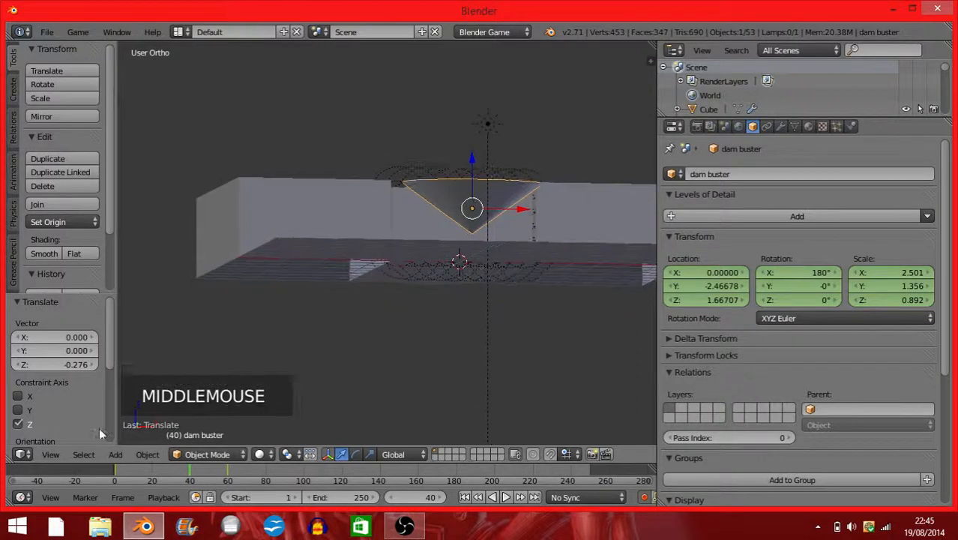
left_click(51, 457)
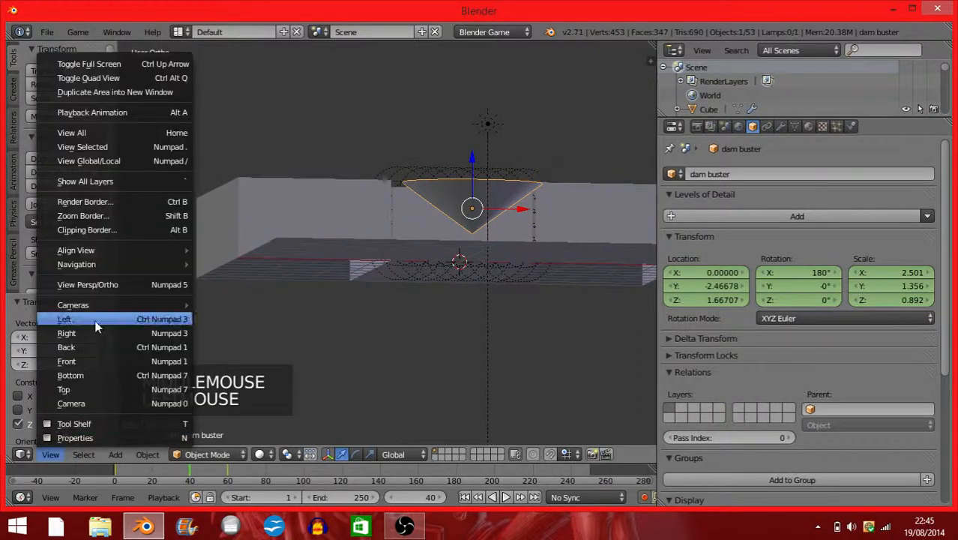
left_click(94, 360)
scroll(370, 242, "up", 4)
middle_click_drag(353, 252, 314, 271, "shift")
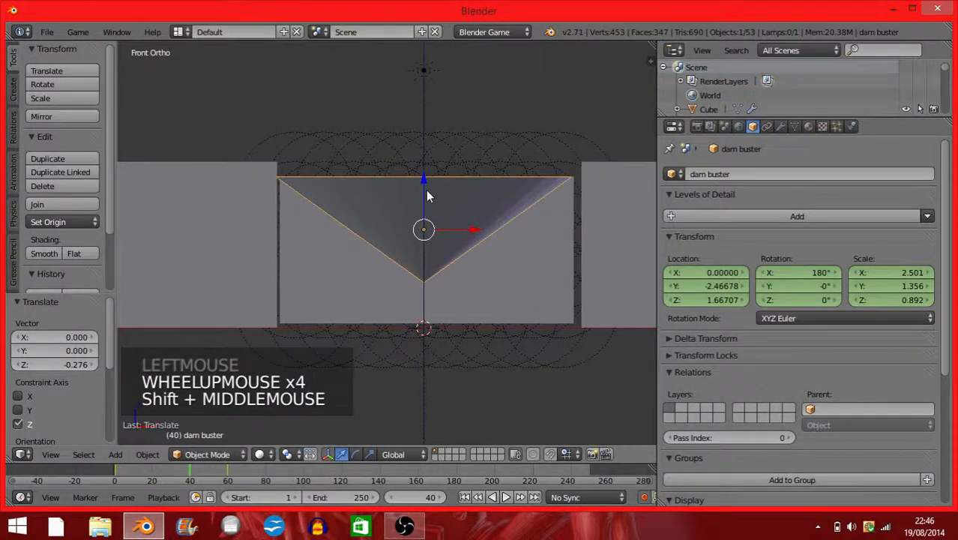
key("s")
key("z")
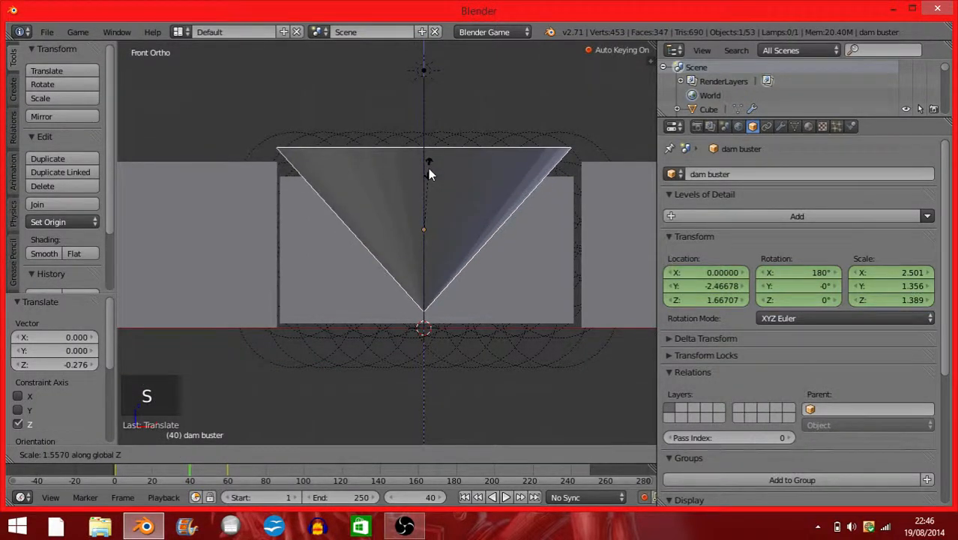
left_click(429, 174)
Return to frame 1 and run the game to check how the taller cone smashes the wall.
left_click(116, 478)
mouse_move(116, 478)
left_mouse_down()
mouse_move(150, 480)
mouse_move(117, 476)
left_mouse_up()
middle_click_drag(325, 264, 301, 281)
scroll(301, 284, "down", 2)
key("p")
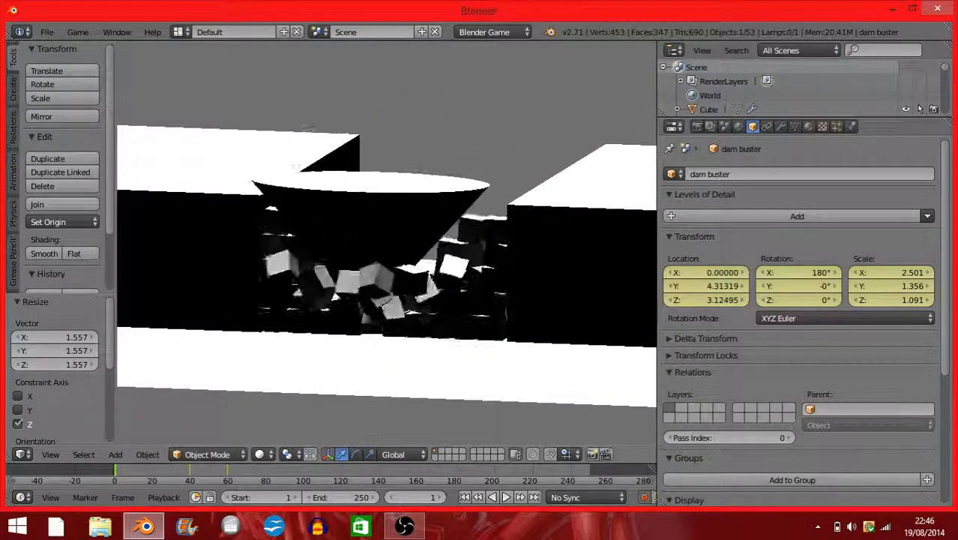
key("Escape")
middle_click_drag(366, 193, 327, 194)
scroll(356, 193, "down", 2)
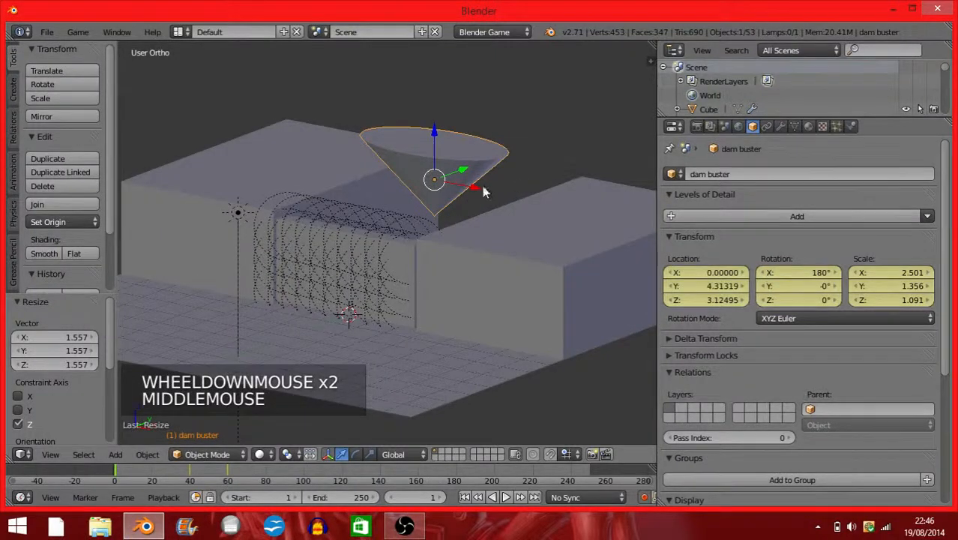
Turn on Record Animation for the game and set the world's physics rate to 120 FPS.
left_click(78, 32)
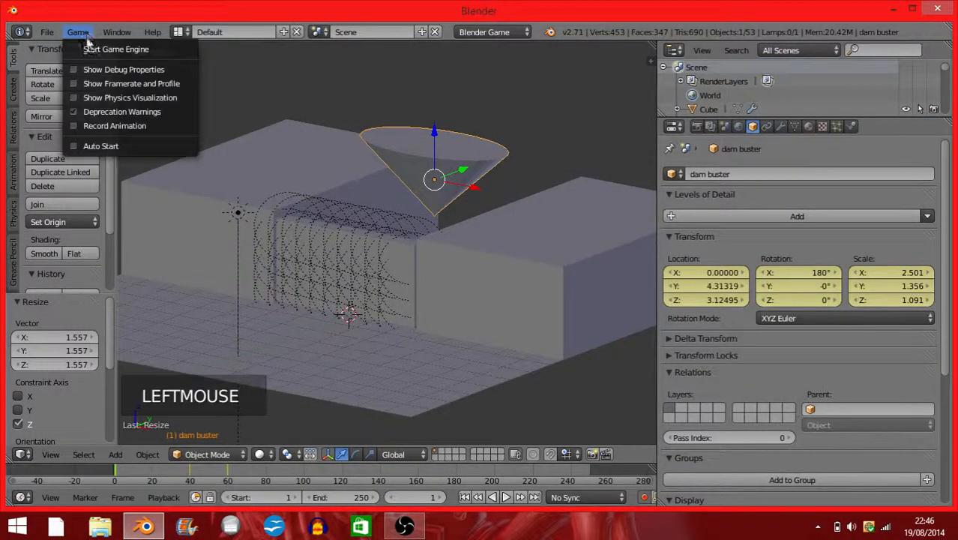
left_click(75, 125)
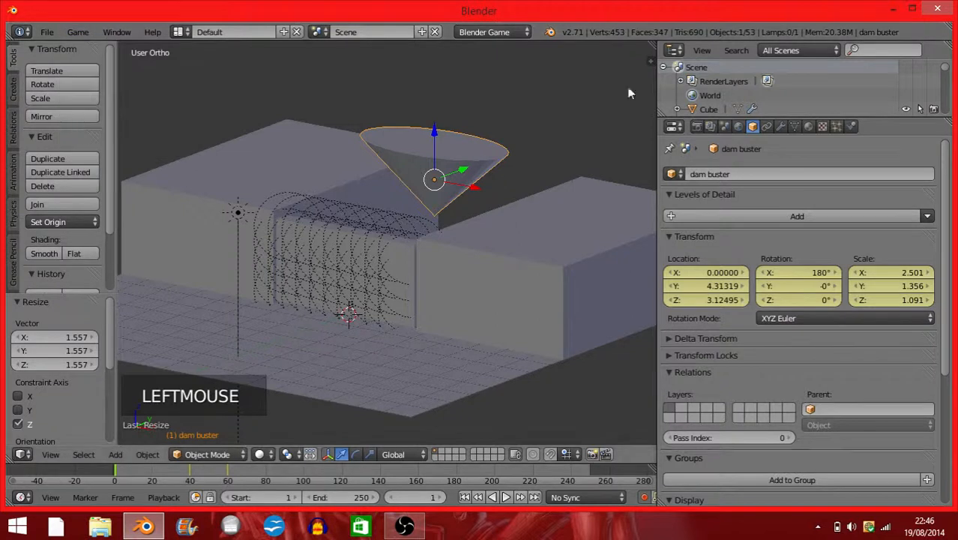
left_click(738, 127)
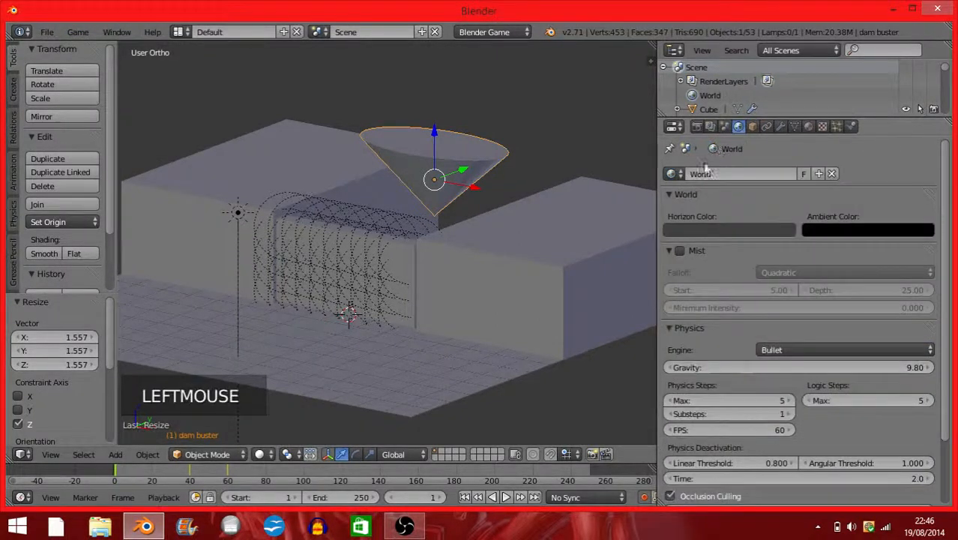
scroll(727, 310, "down", 1)
scroll(727, 310, "down", 3)
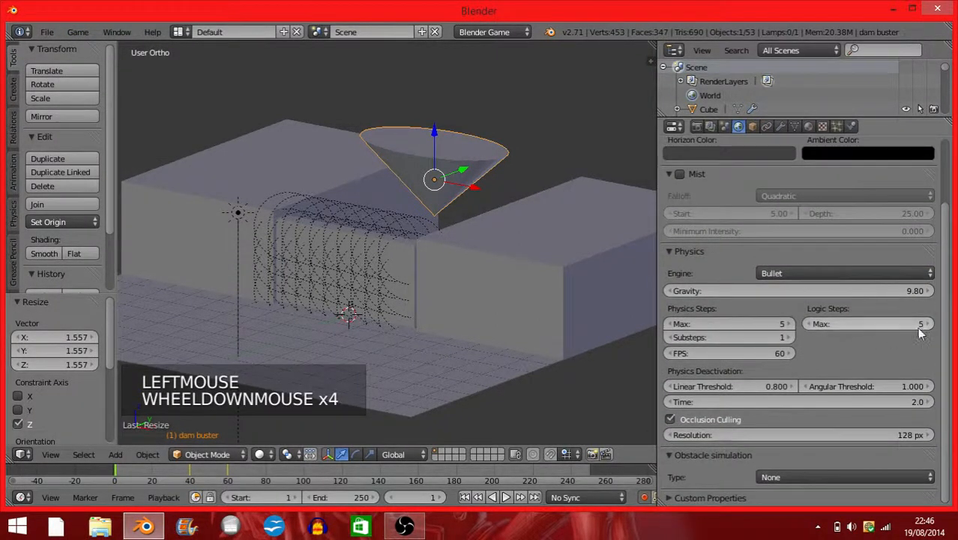
scroll(848, 322, "down", 2)
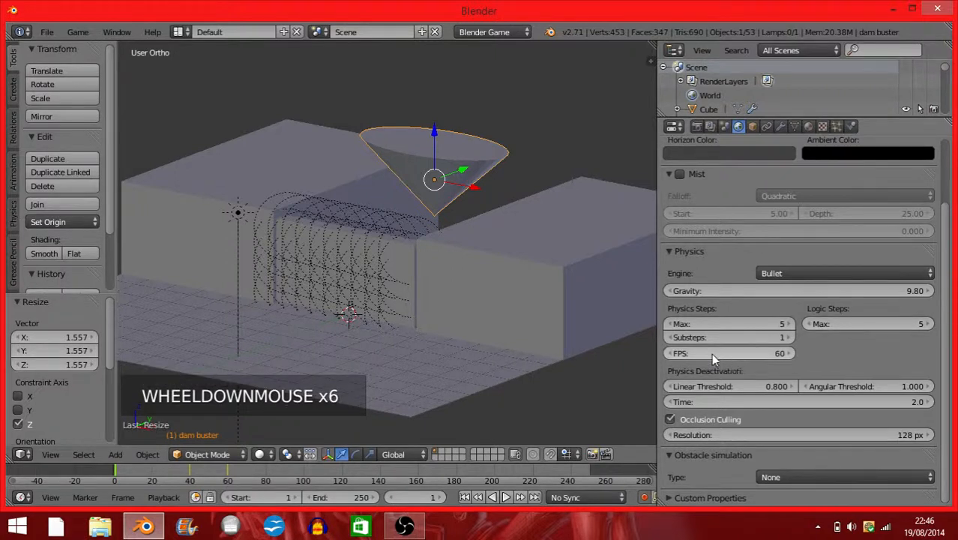
left_click(712, 353)
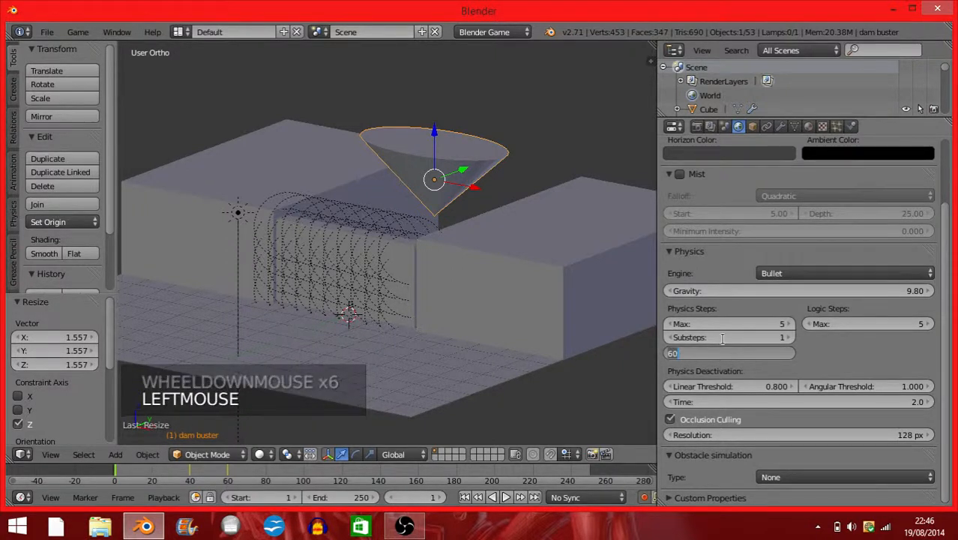
type("120")
key("Return")
scroll(517, 326, "down", 2)
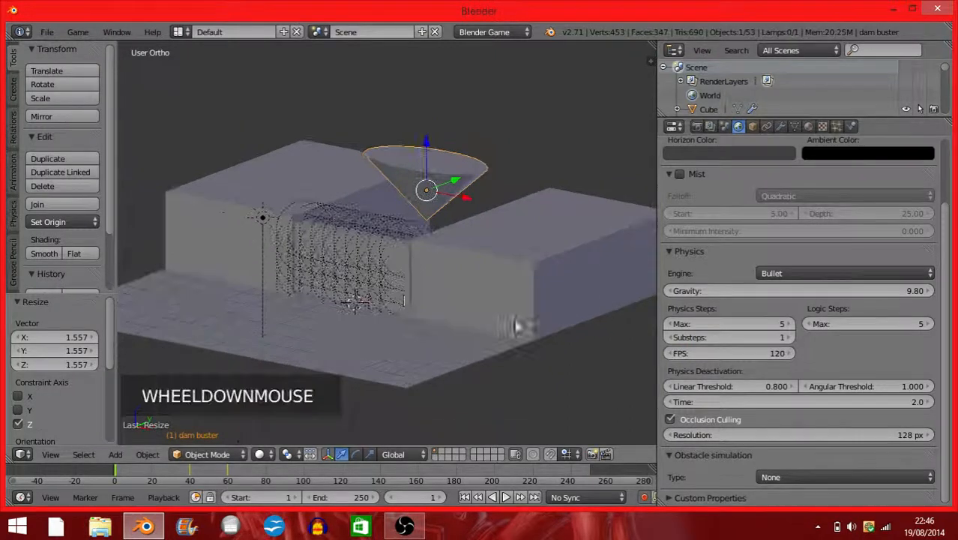
Run the game to record the cone smashing the cube wall as animation, and stop it once the cubes have scattered.
middle_click_drag(315, 327, 339, 297)
middle_click_drag(381, 241, 258, 223)
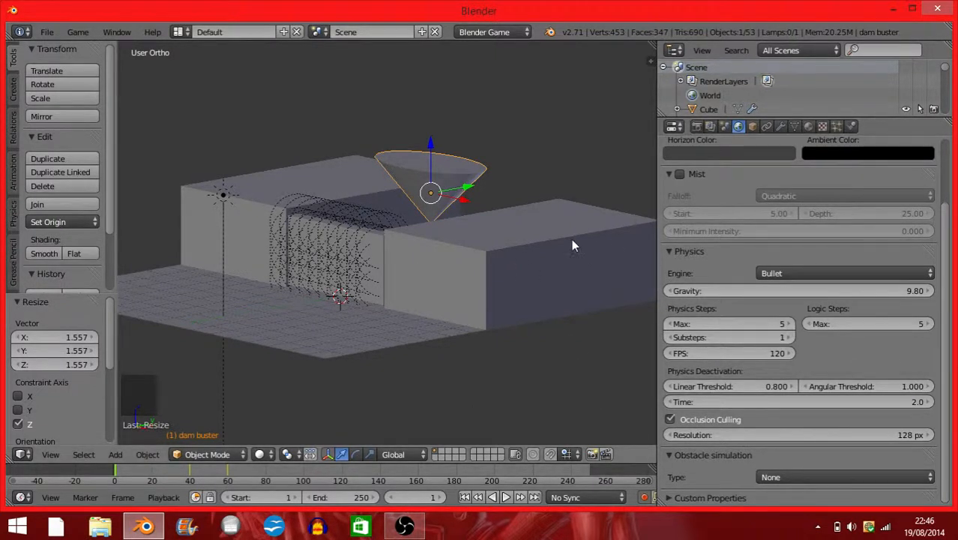
left_click(69, 28)
left_click(70, 28)
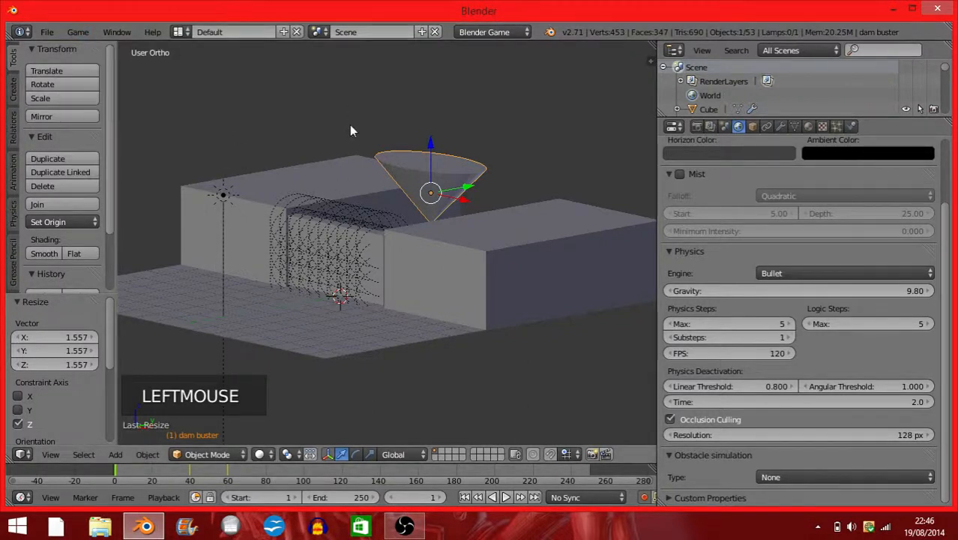
scroll(764, 412, "down", 2)
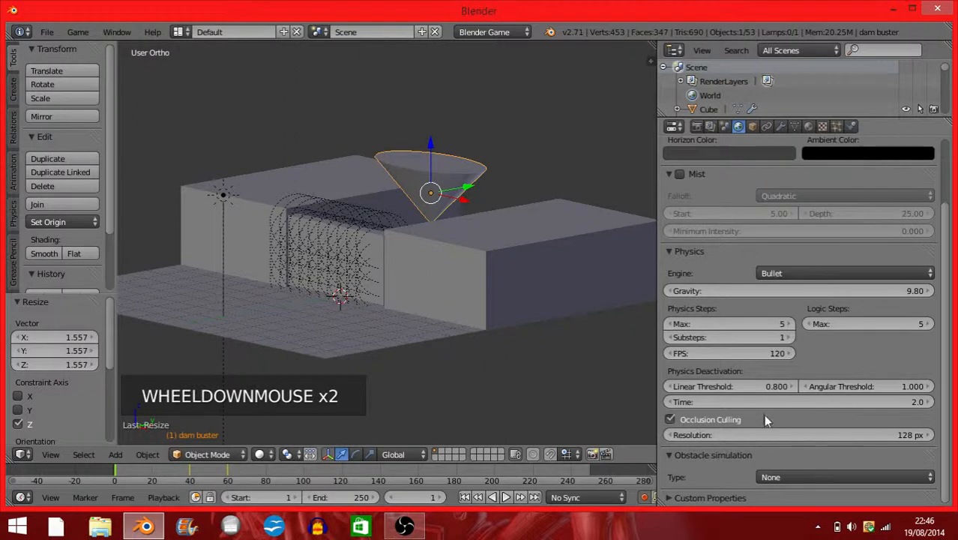
scroll(763, 424, "up", 10)
scroll(758, 395, "up", 1)
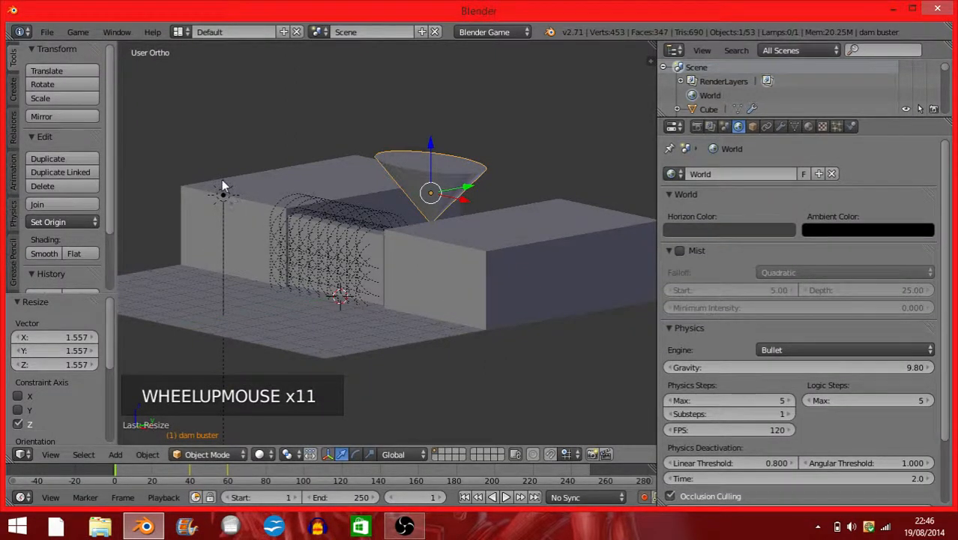
key("p")
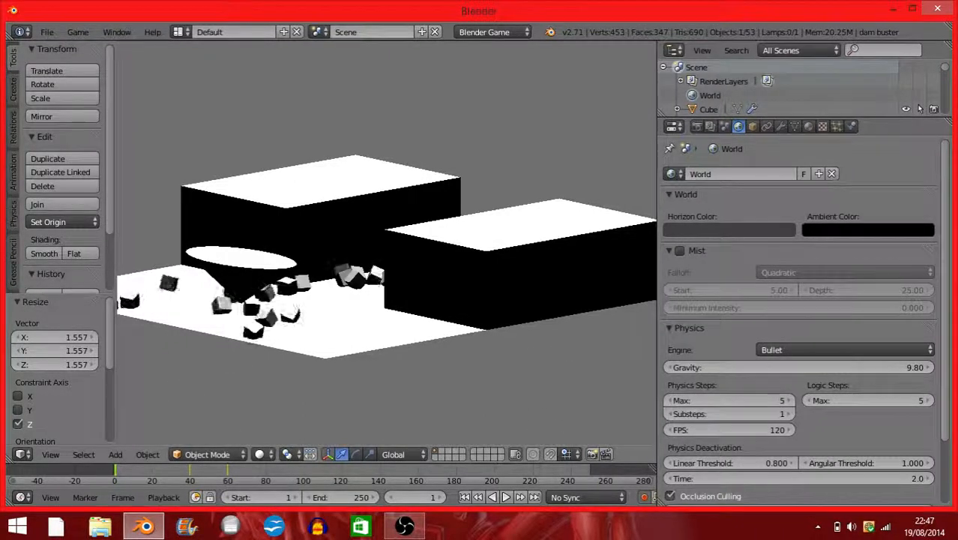
key("Escape")
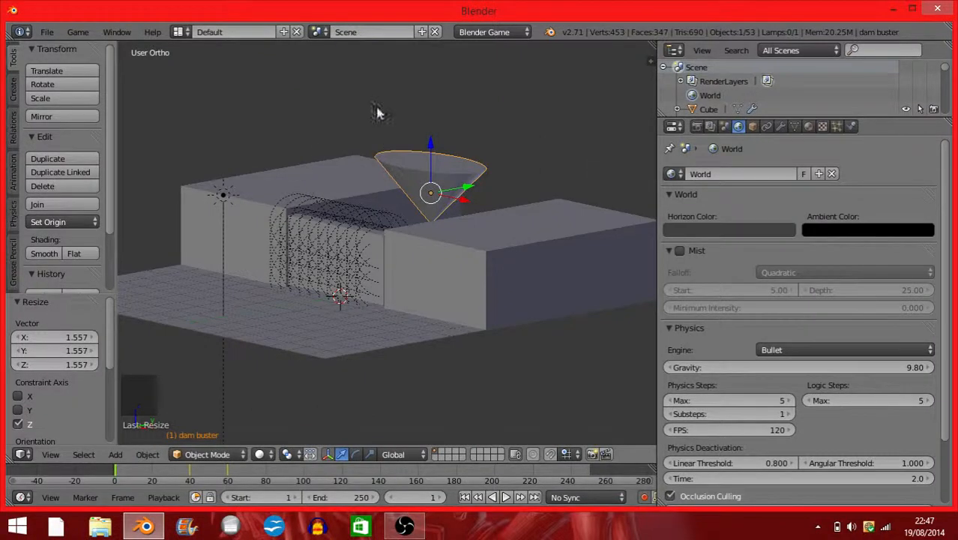
Switch the engine to Blender Render and check a wall cube's recorded keyframes along the timeline, ending at frame 0.
left_click(485, 33)
left_click(487, 50)
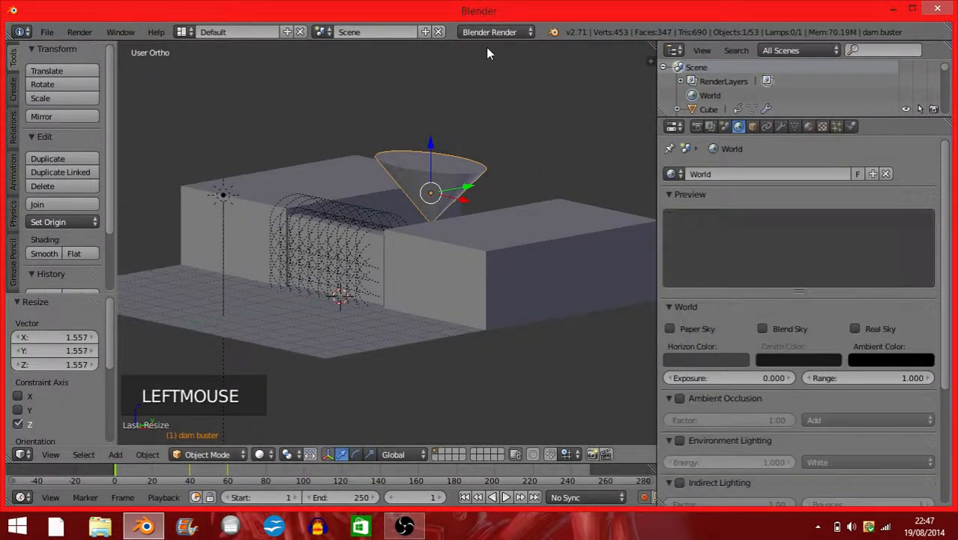
right_click(331, 239)
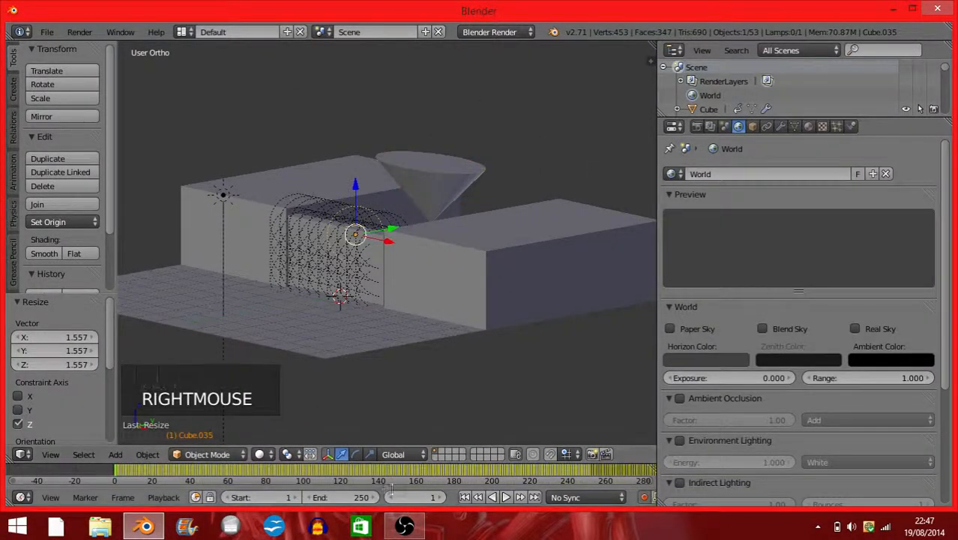
scroll(420, 478, "down", 5)
scroll(468, 477, "down", 1)
middle_click_drag(467, 476, 264, 485)
left_click_drag(210, 484, 163, 468)
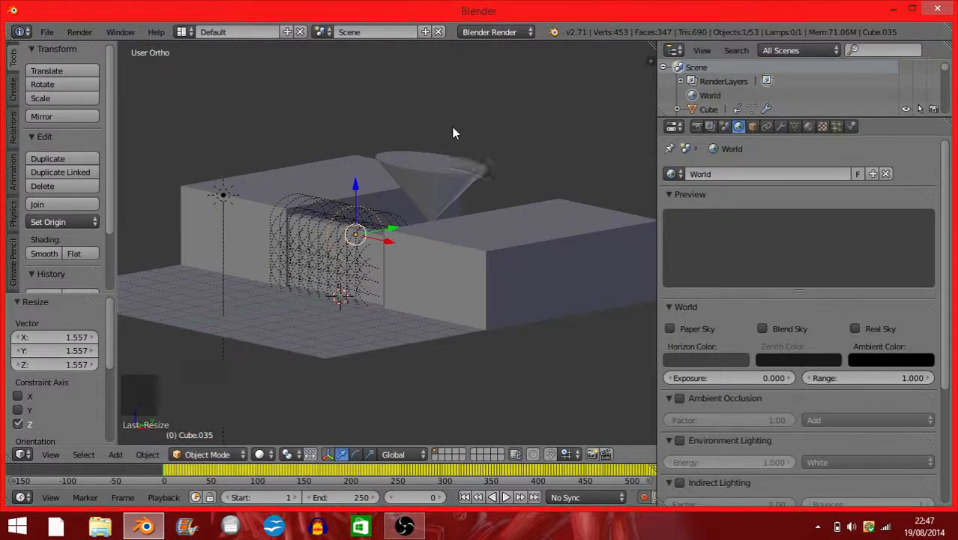
Find the "dam buster" cone in the outliner and hide it from both the viewport and the render.
right_click(452, 176)
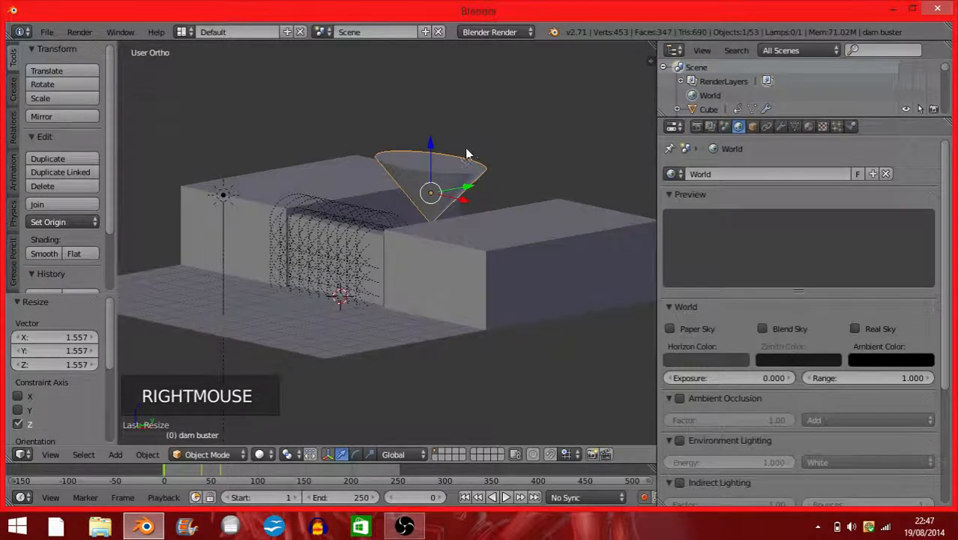
scroll(396, 218, "up", 2)
left_click_drag(750, 116, 751, 177)
scroll(921, 114, "down", 10)
left_click_drag(946, 109, 933, 178)
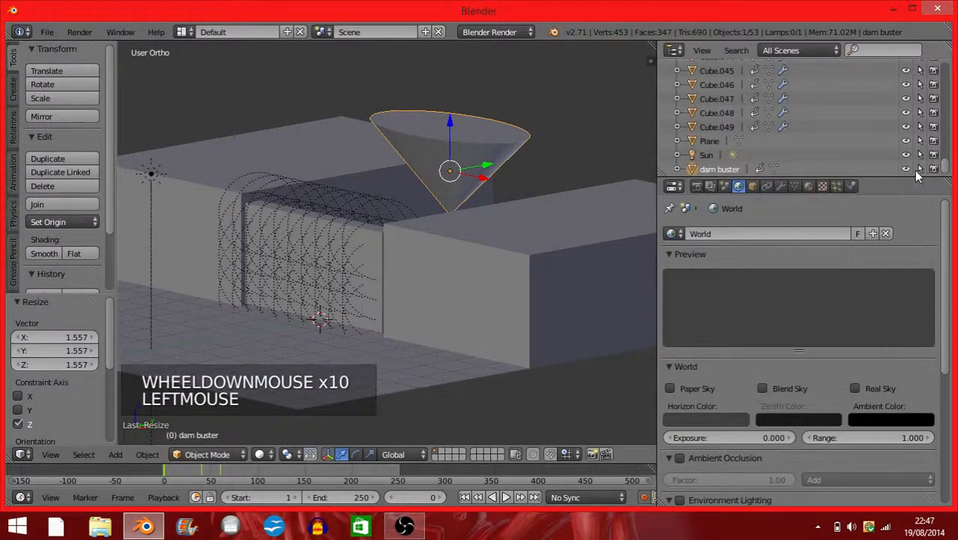
left_click(904, 170)
left_click(933, 170)
Play back the recorded animation and examine the wall's collapse with the cone hidden.
middle_click_drag(525, 171, 502, 161)
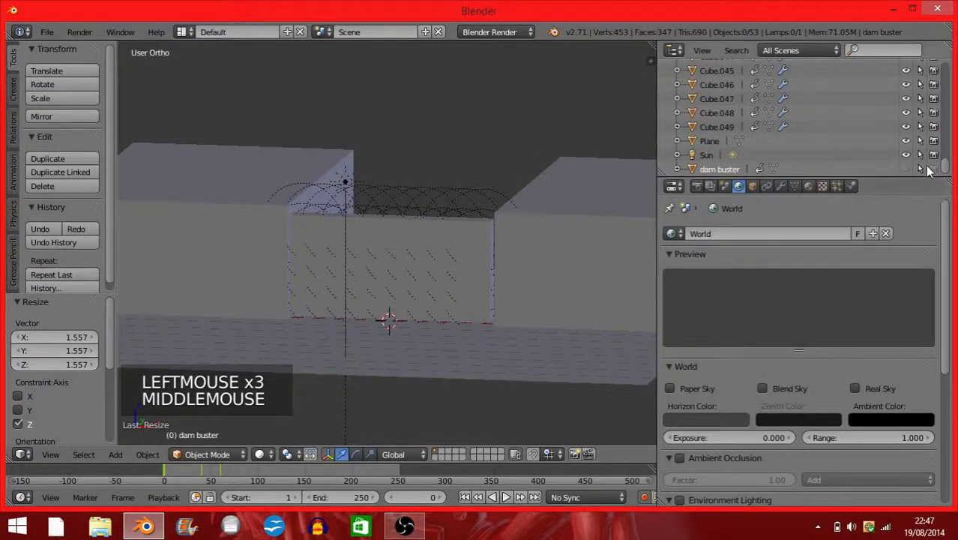
middle_click_drag(627, 172, 560, 165)
middle_click(562, 170)
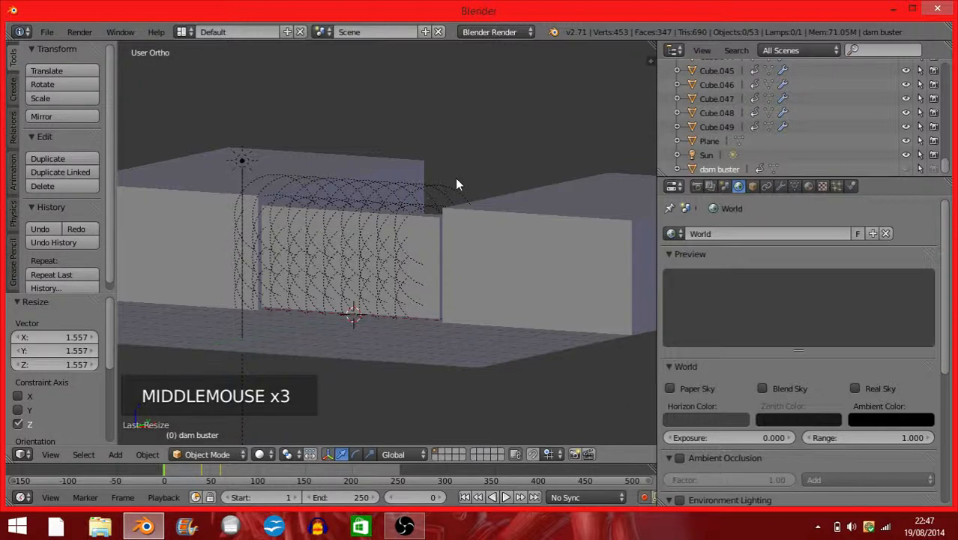
key("alt+a")
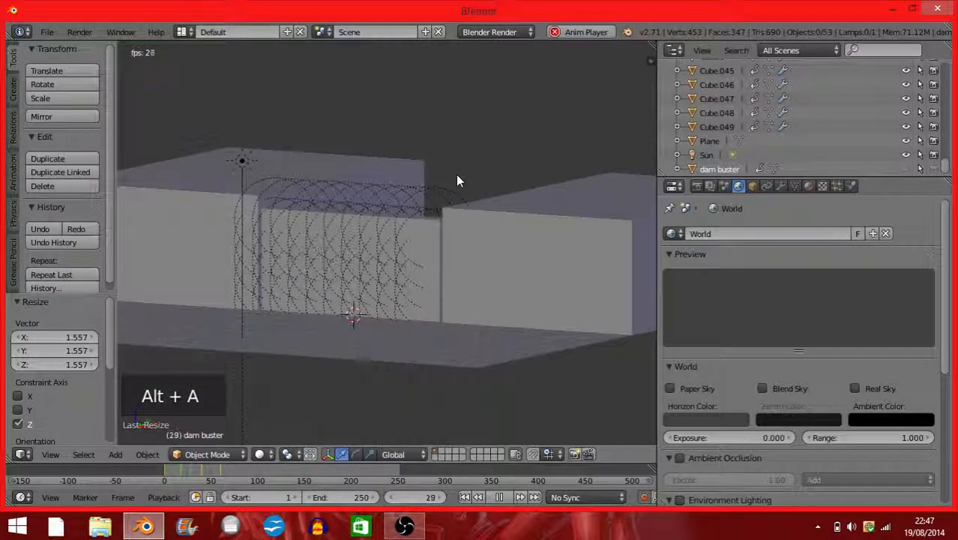
scroll(458, 175, "down", 1)
middle_click_drag(463, 175, 470, 175)
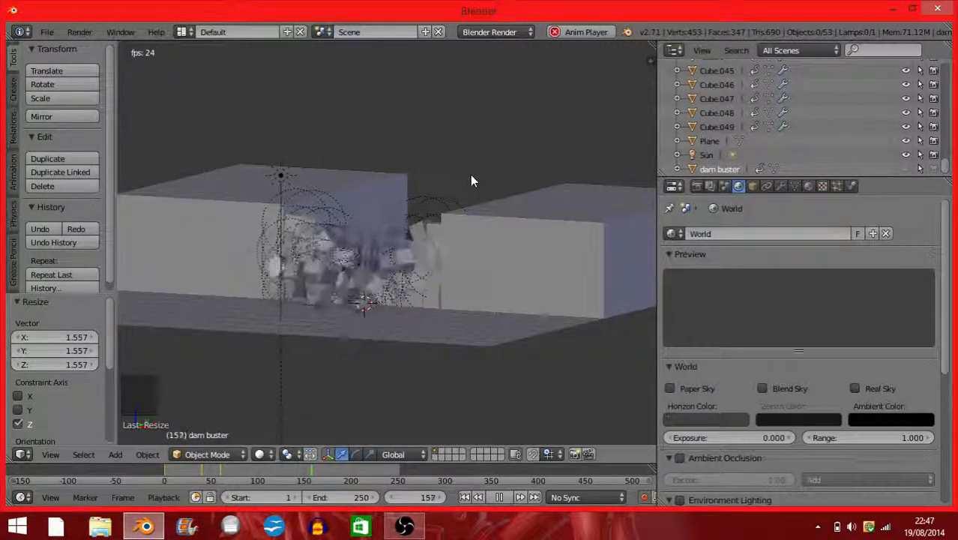
middle_click_drag(470, 180, 461, 184)
scroll(461, 184, "up", 2)
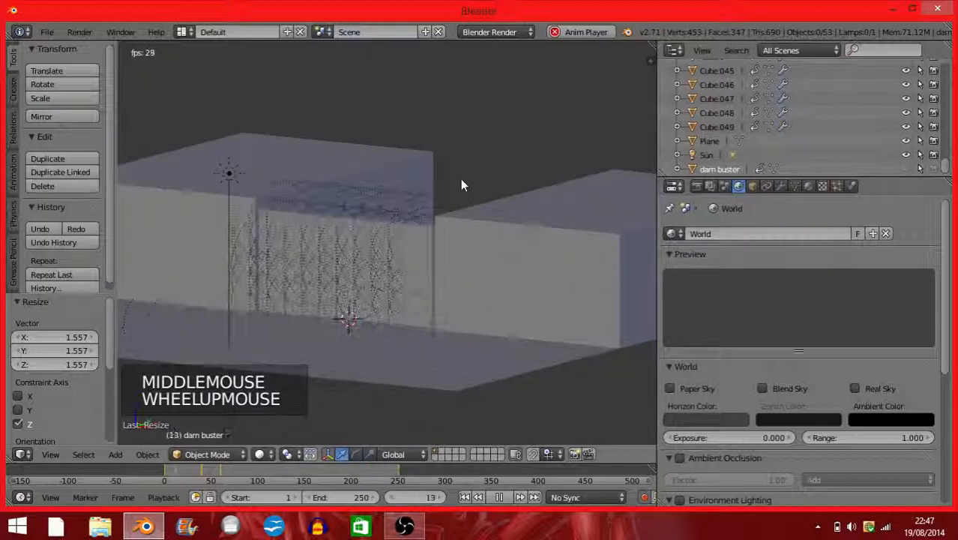
key("Escape")
Set the animation's end frame to 350 and return the timeline to frame 0.
left_click(341, 496)
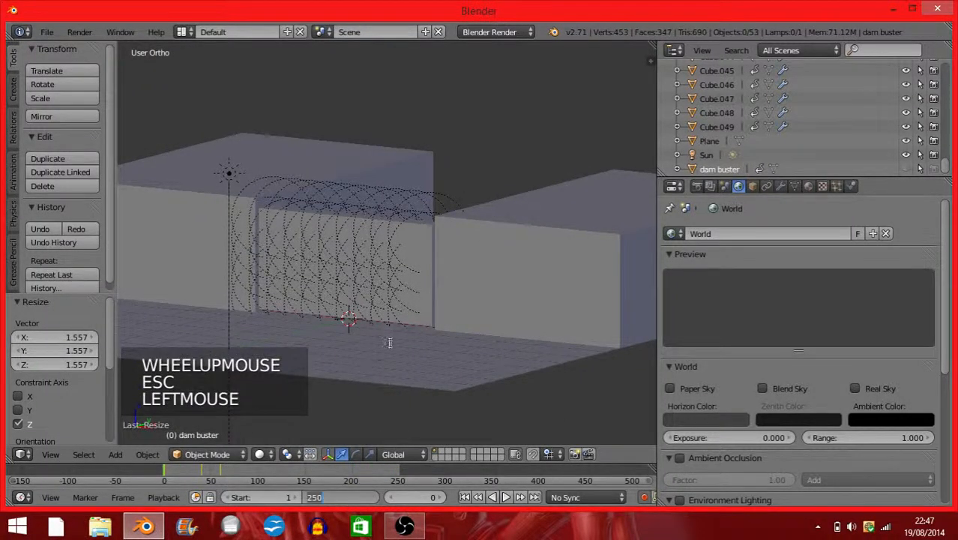
type("35")
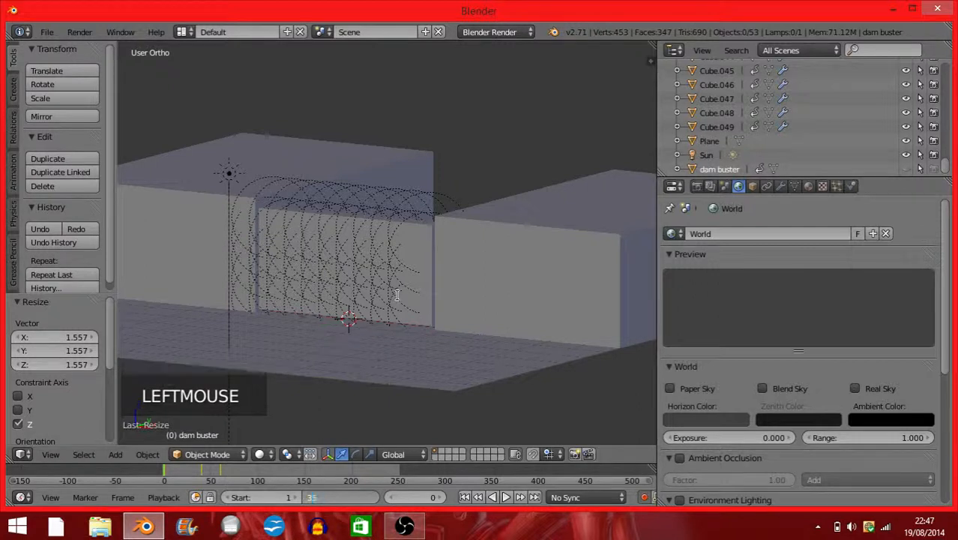
key("Return")
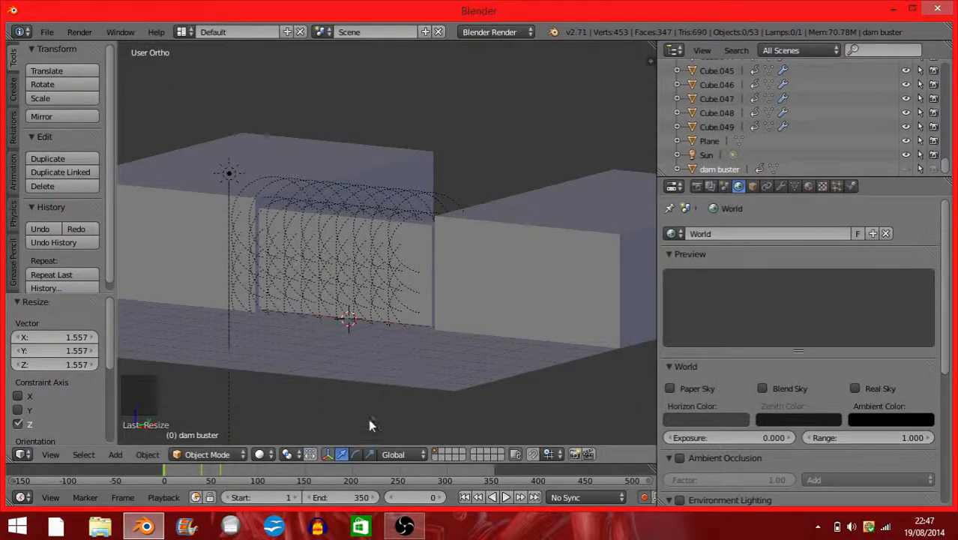
left_click_drag(309, 466, 164, 466)
scroll(293, 268, "down", 2)
middle_click_drag(326, 254, 343, 299)
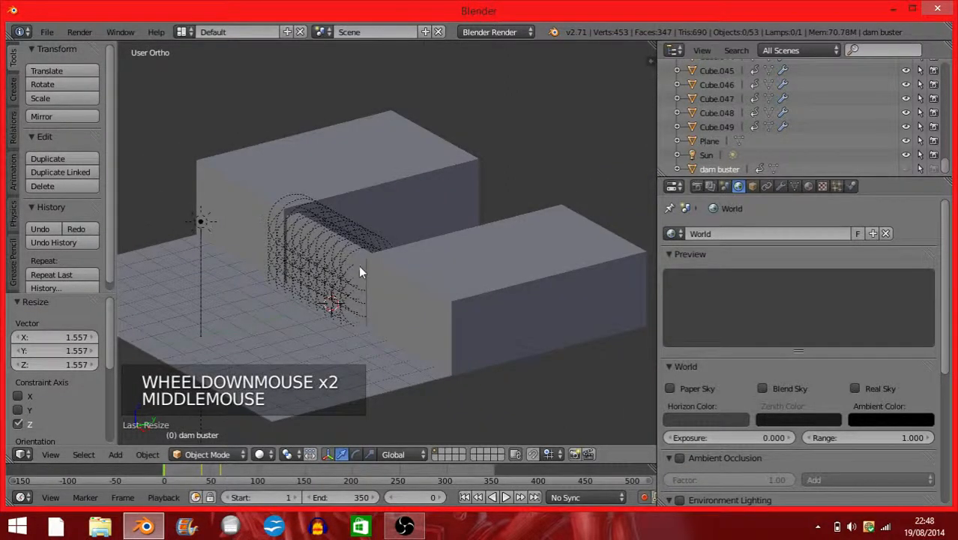
middle_click_drag(456, 303, 476, 291)
scroll(476, 290, "up", 1)
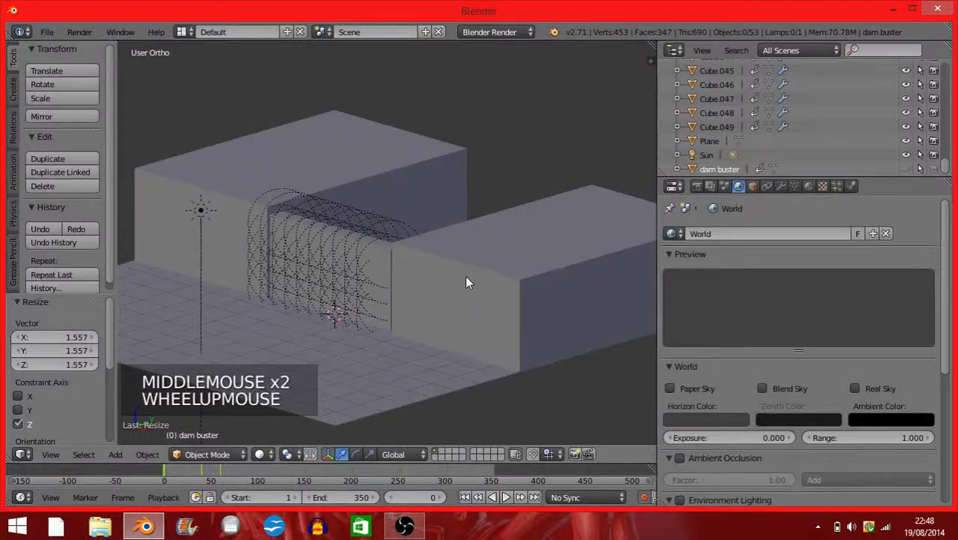